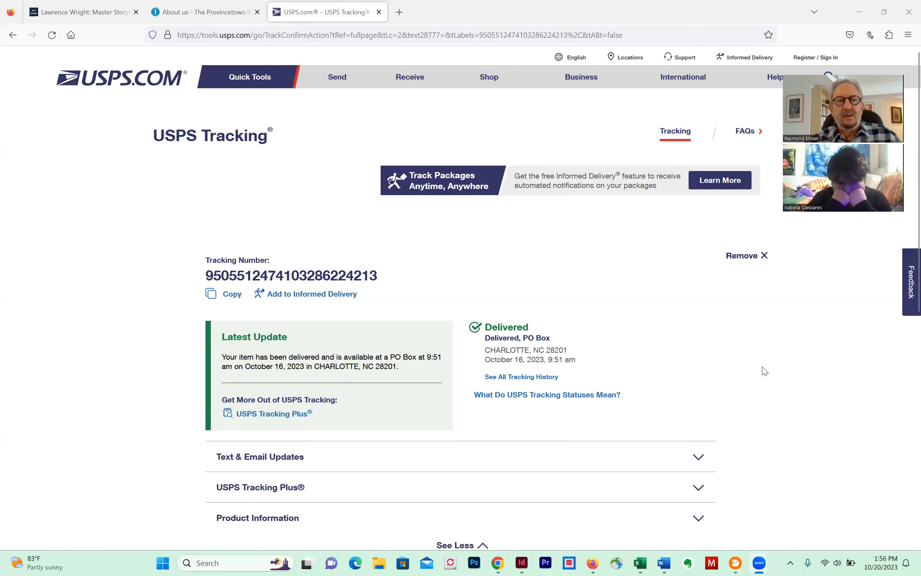
Switch to InDesign and look back through the Lawrence Wright article, from the interview videos up to the biography text.
key(alt+Tab)
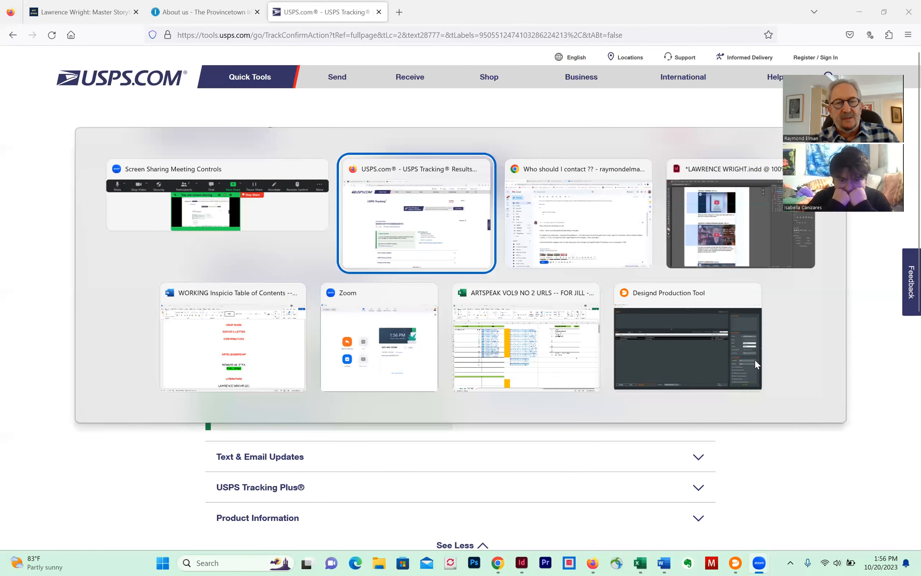
key(alt+Tab)
key(alt+Tab)
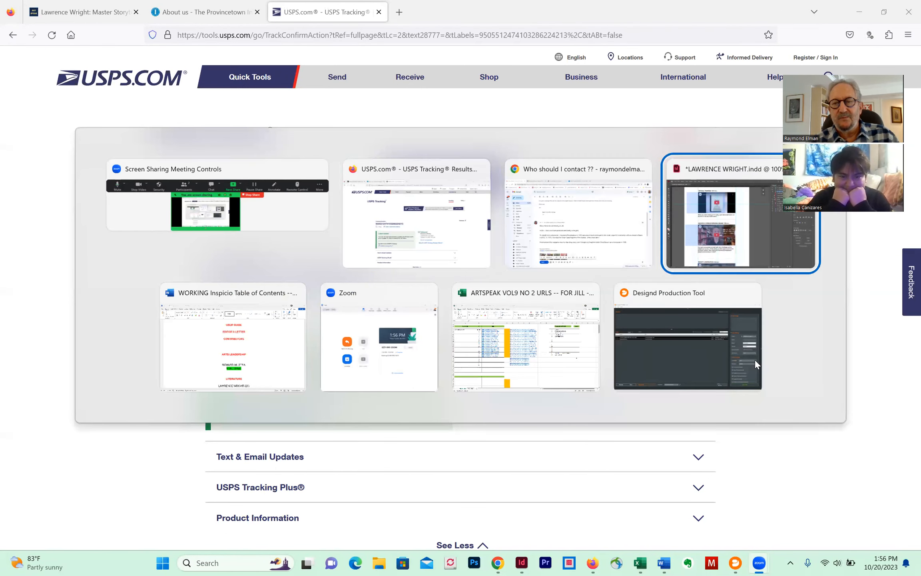
scroll(505, 296, up, 5)
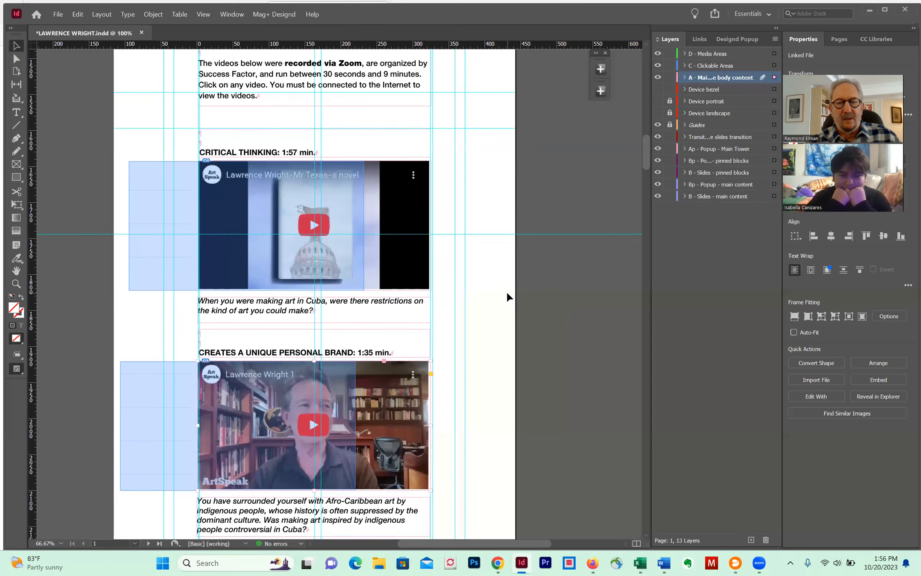
scroll(506, 291, up, 8)
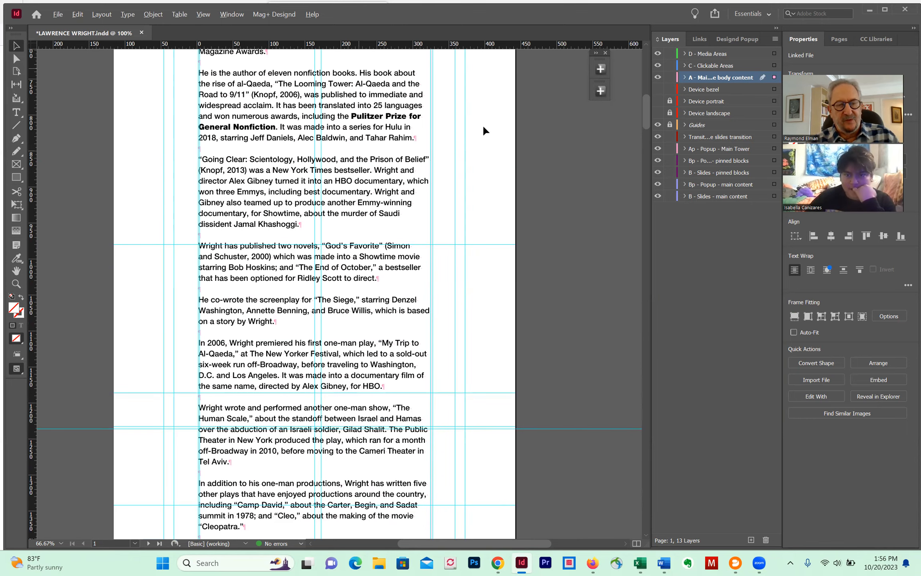
Switch to Gmail in Chrome and open the minimized draft "These are some of the e-Magazine pages you should create".
key(alt+Tab)
key(alt+Tab)
key(alt+Tab)
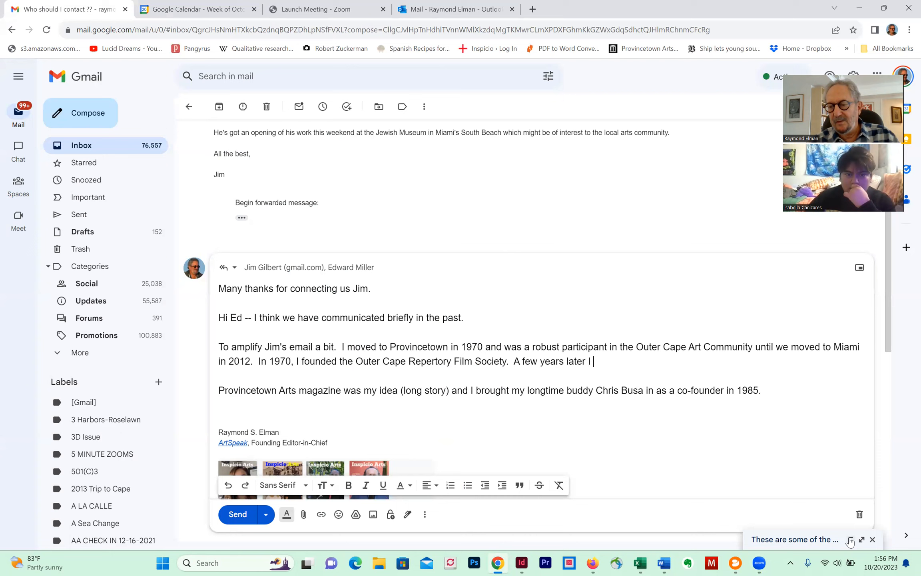
click(835, 540)
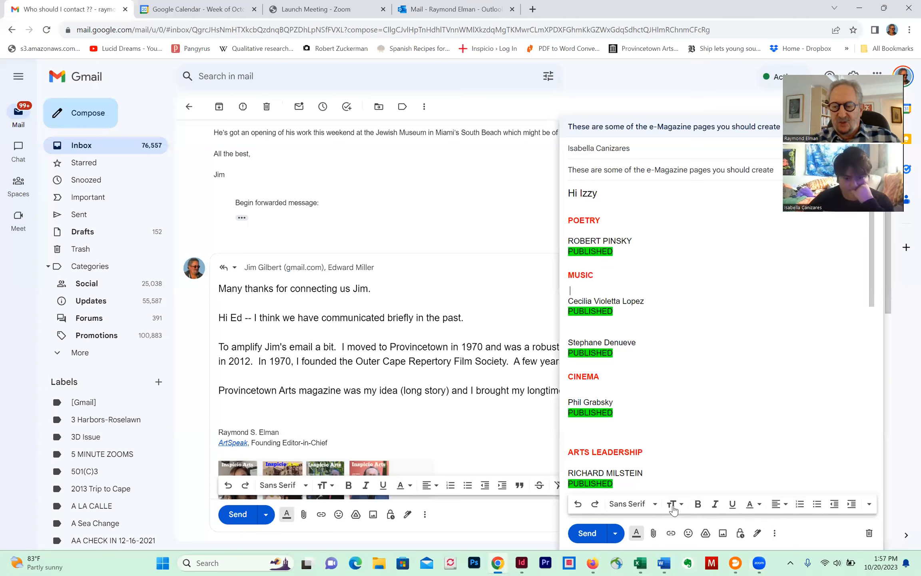
Switch to Word and skim the Volume 9, Number 2 table of contents from the Cover through the Art Curation section.
mouse_move(662, 562)
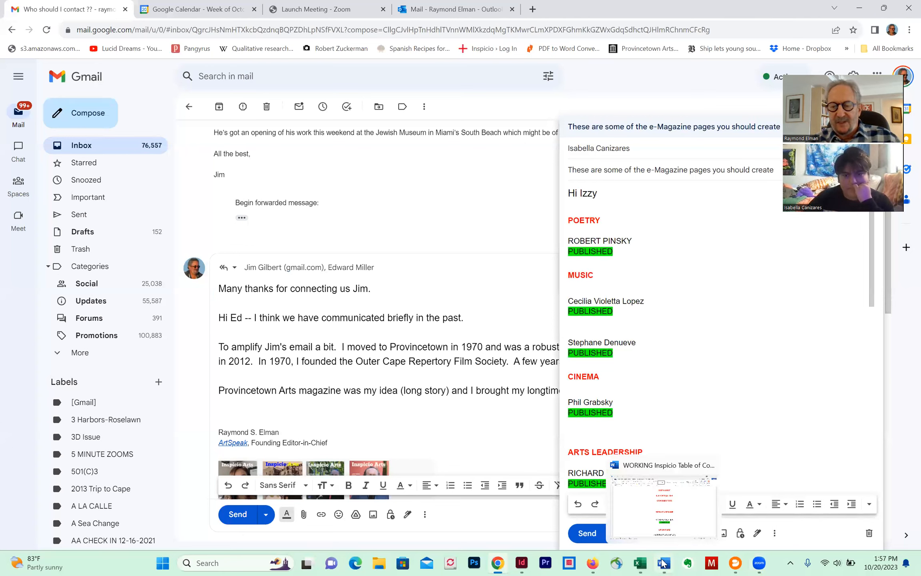
click(684, 533)
scroll(659, 313, up, 5)
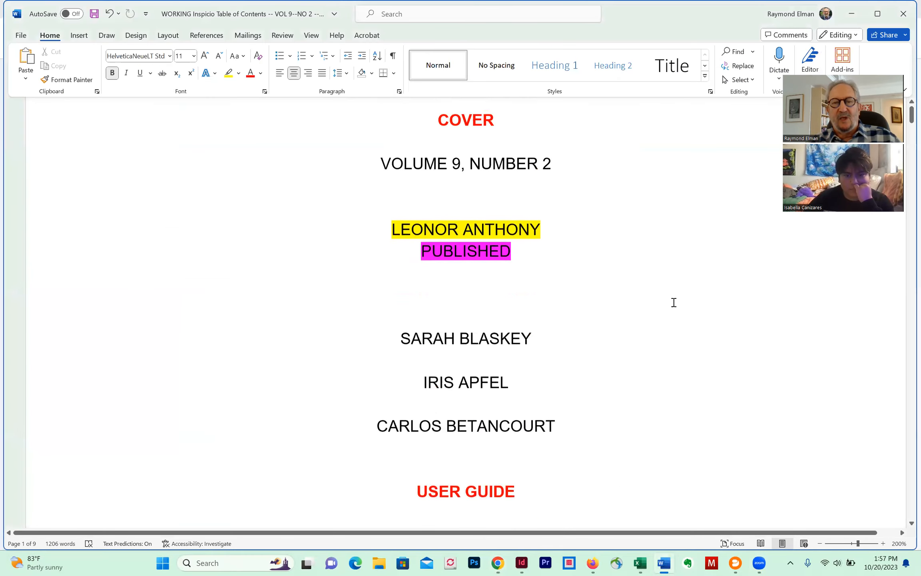
scroll(659, 313, up, 2)
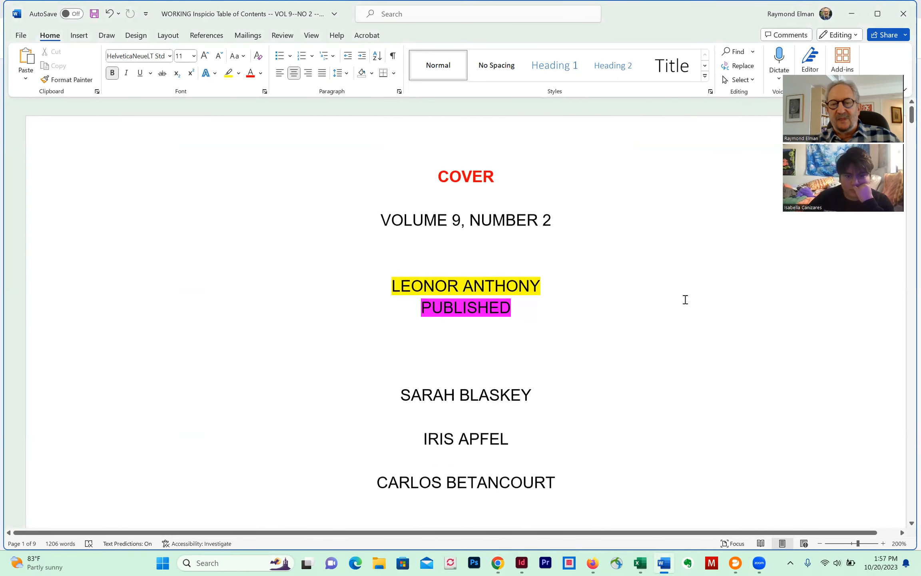
scroll(685, 300, down, 6)
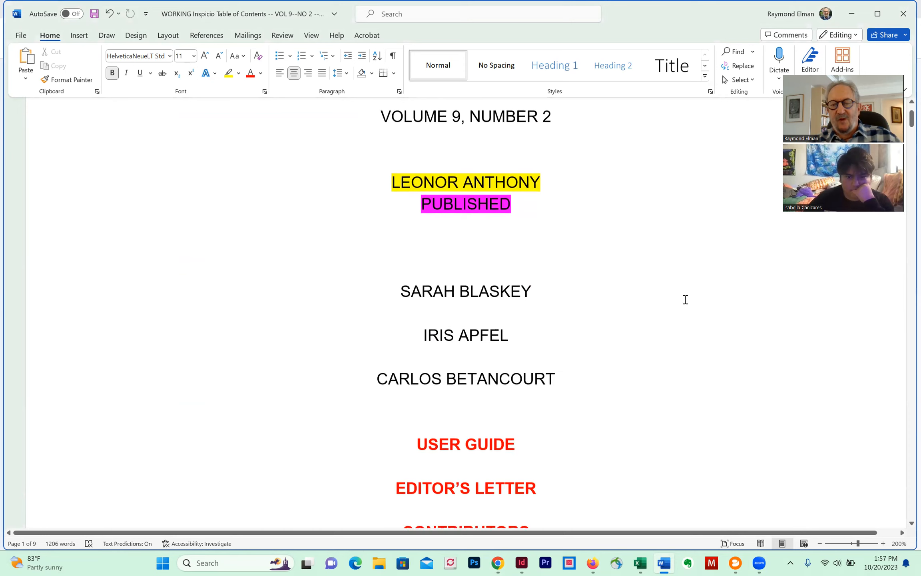
scroll(685, 300, down, 14)
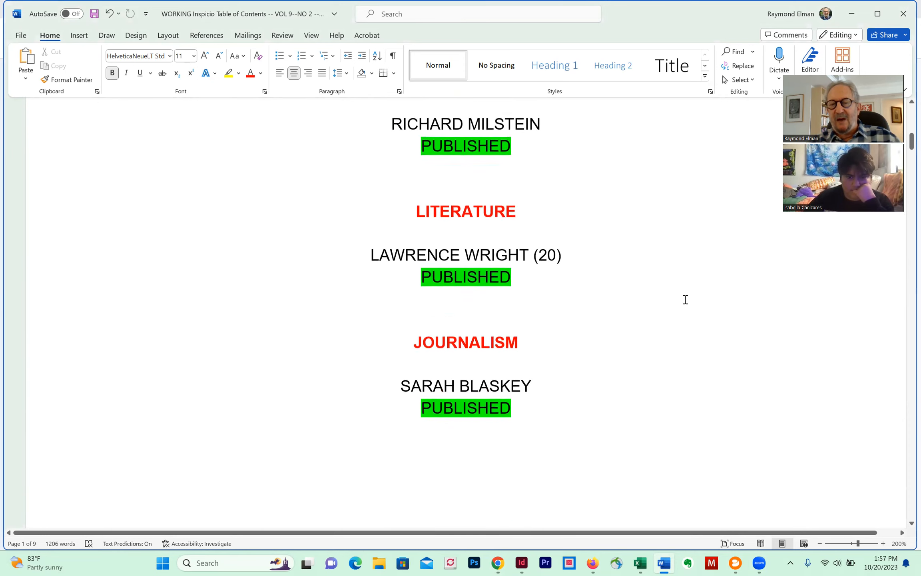
scroll(685, 299, down, 20)
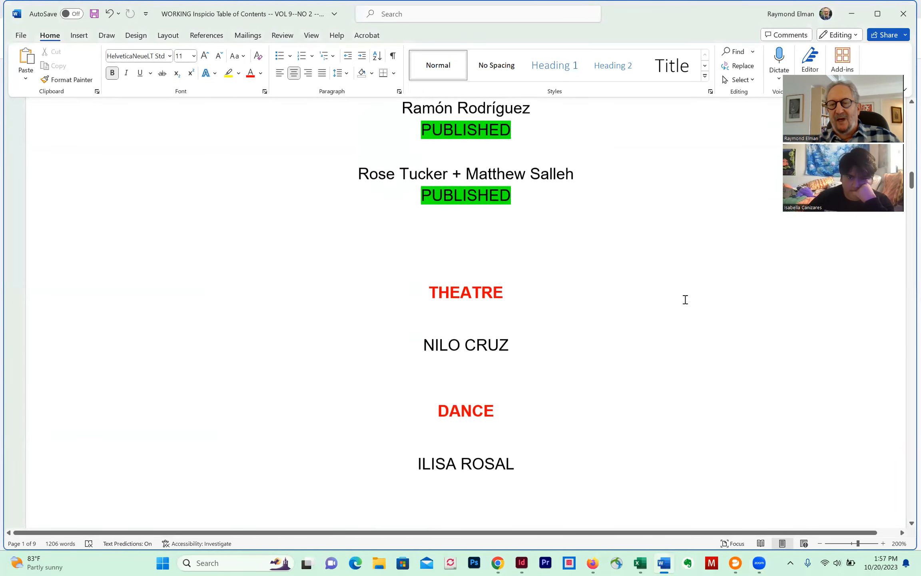
scroll(686, 300, down, 1)
scroll(685, 300, up, 2)
scroll(685, 300, down, 2)
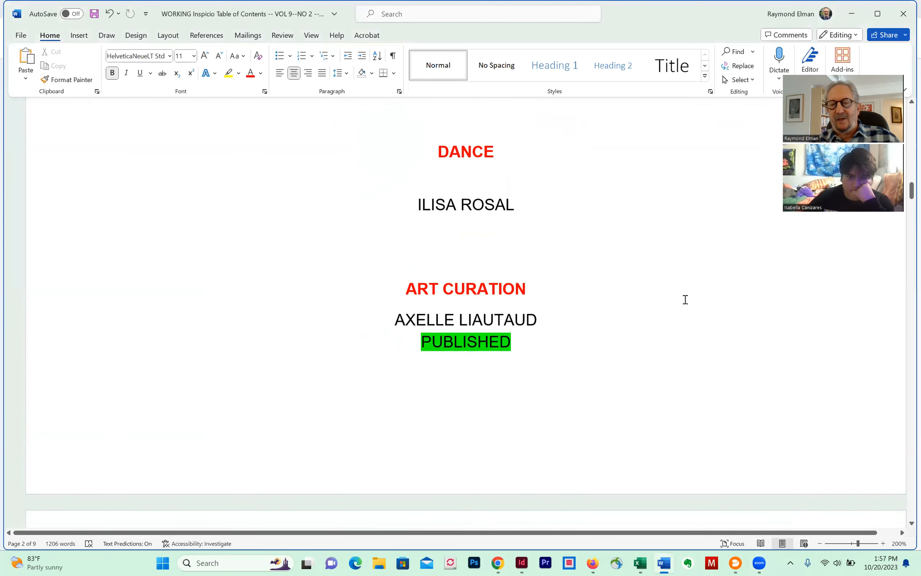
scroll(685, 299, up, 3)
scroll(686, 299, up, 20)
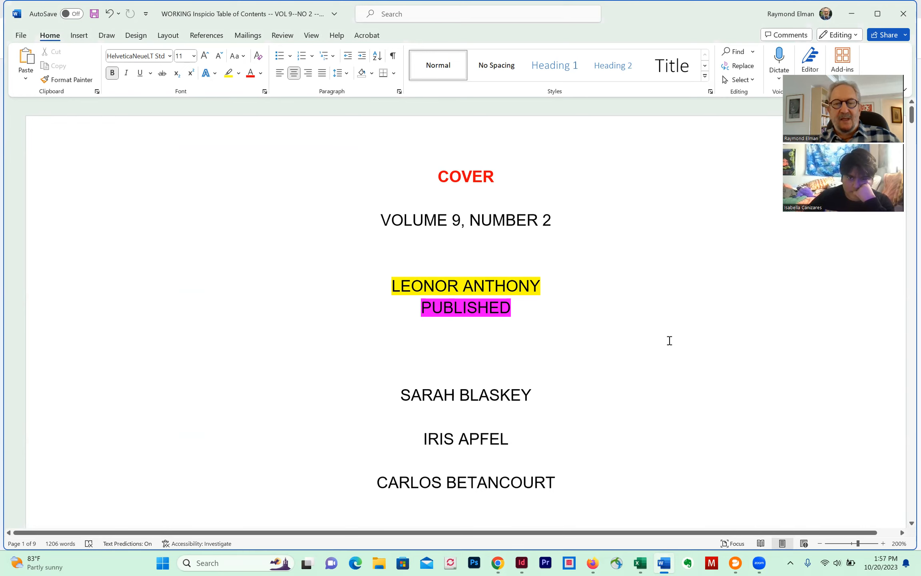
Examine which entries are marked published in the Cover, Arts Leadership, Literature, Journalism and Art sections.
scroll(669, 340, down, 2)
scroll(669, 340, down, 8)
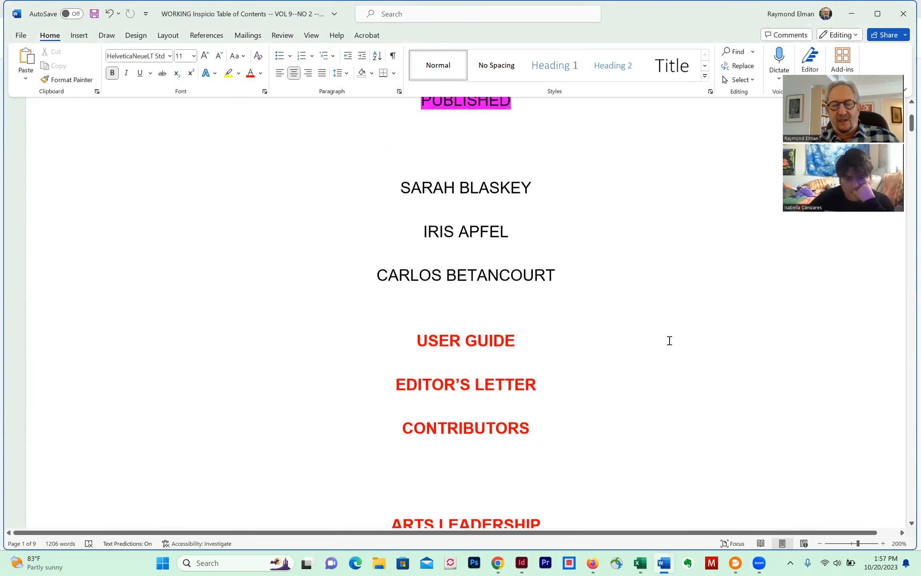
scroll(669, 340, down, 1)
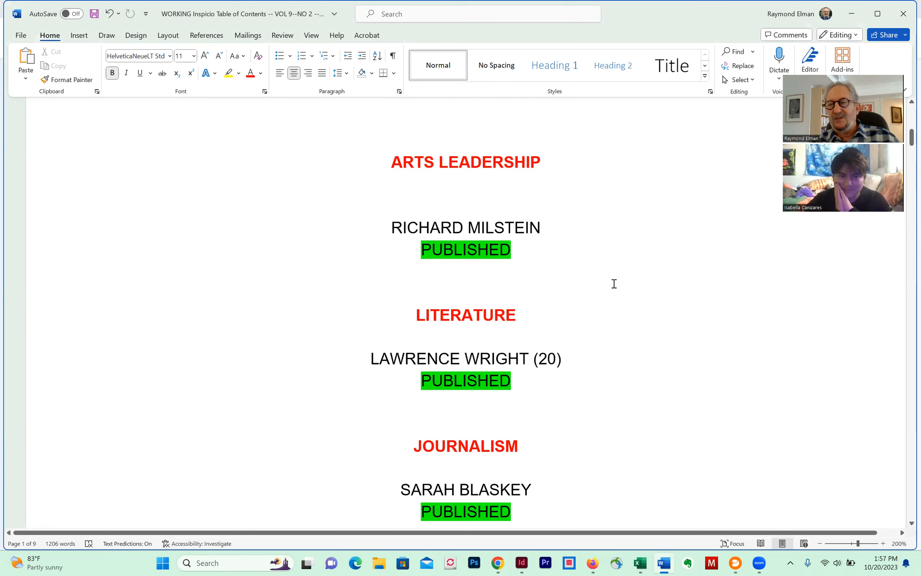
scroll(614, 283, down, 1)
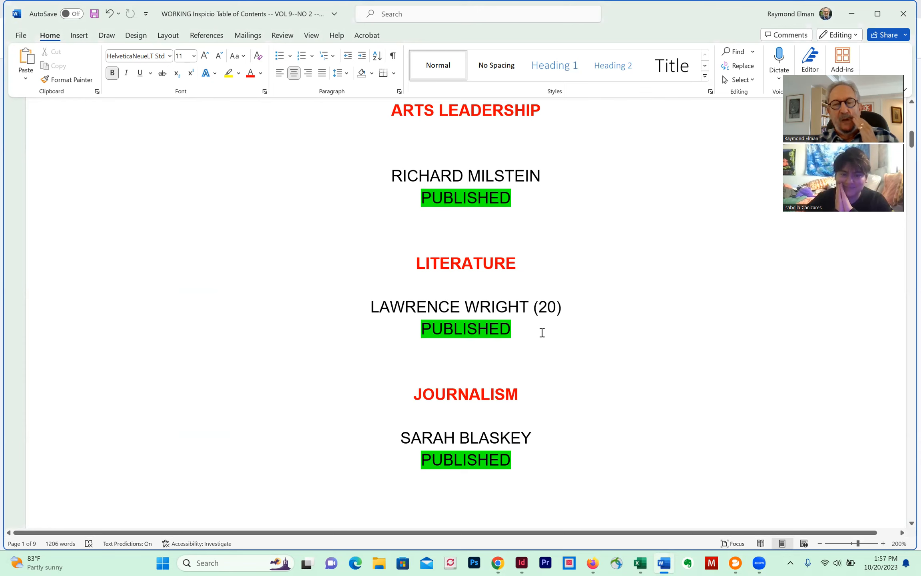
scroll(541, 331, down, 2)
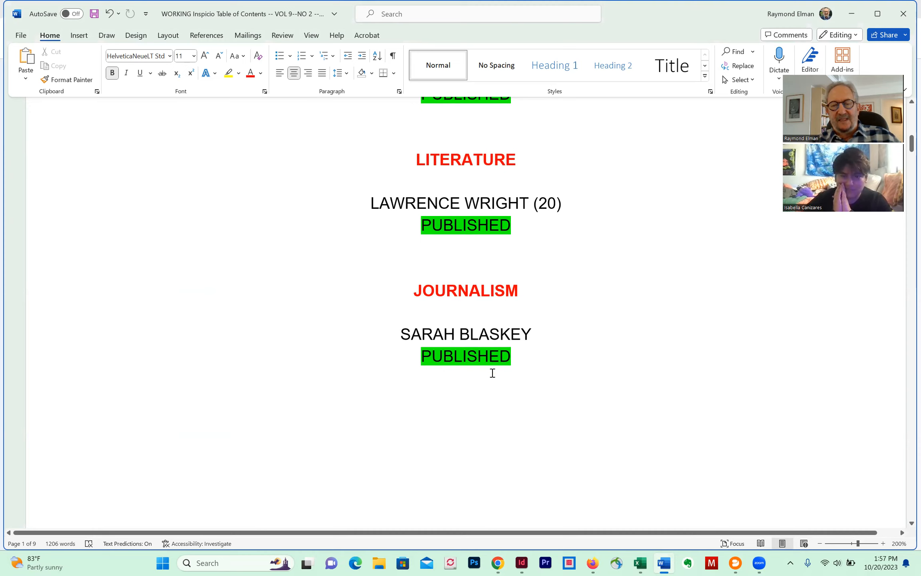
scroll(527, 367, down, 5)
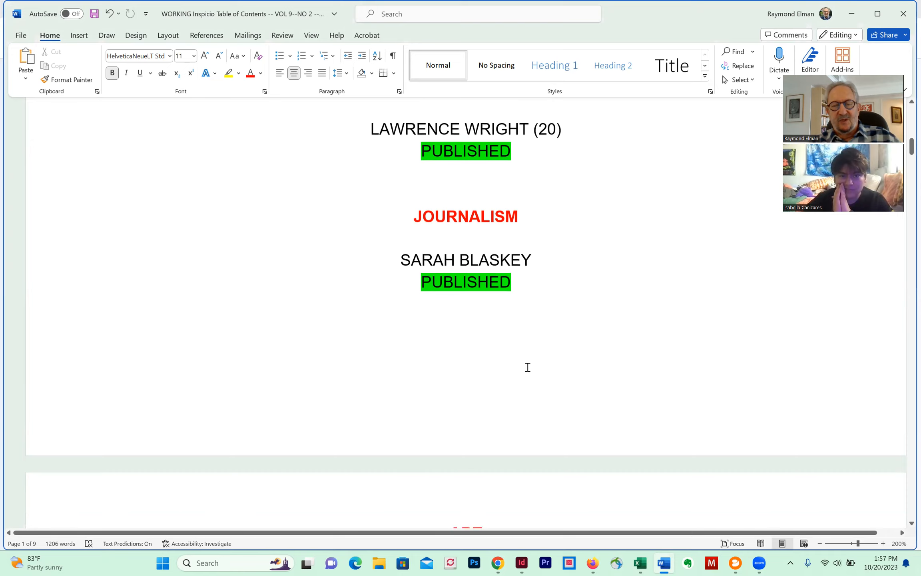
scroll(528, 367, down, 3)
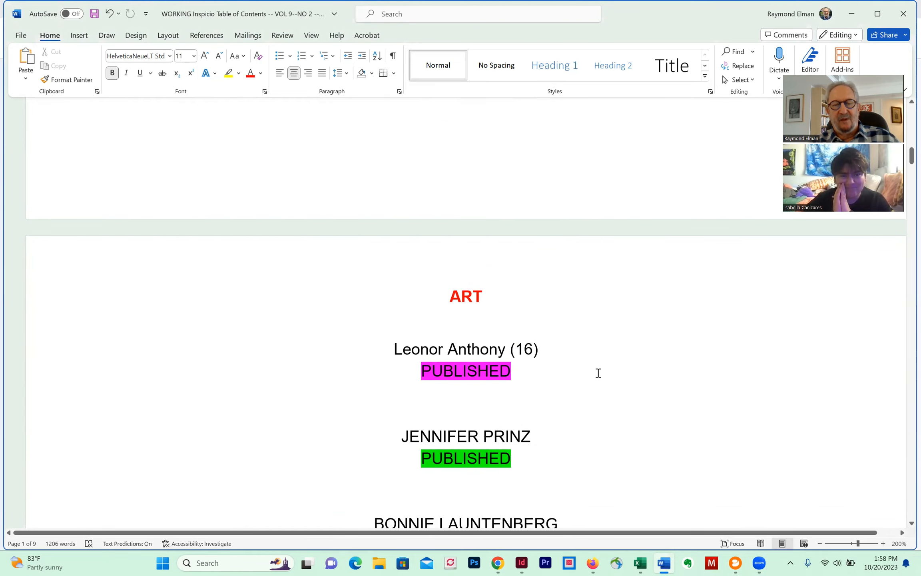
scroll(567, 367, down, 1)
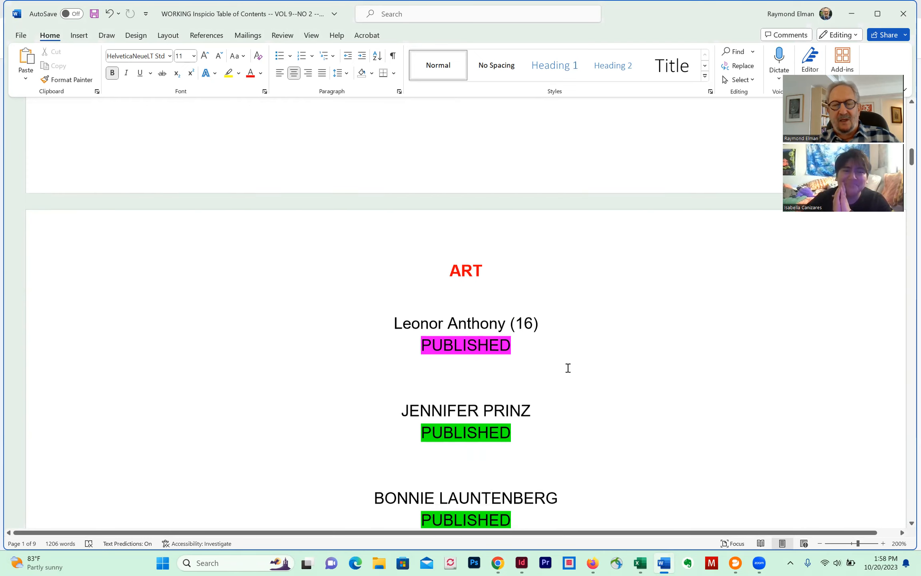
scroll(567, 368, down, 3)
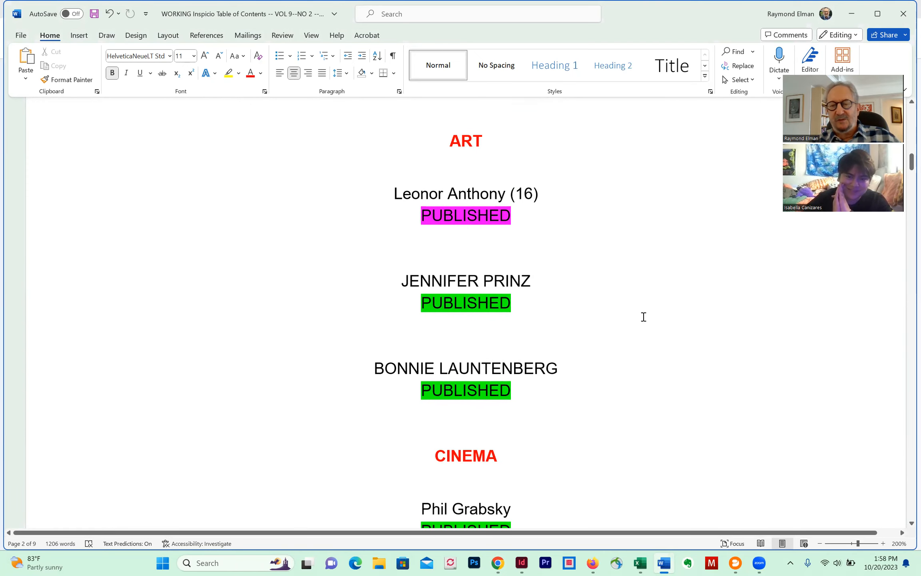
Examine the entries and their publication status from the Cinema section through The Last Laugh.
scroll(643, 316, down, 7)
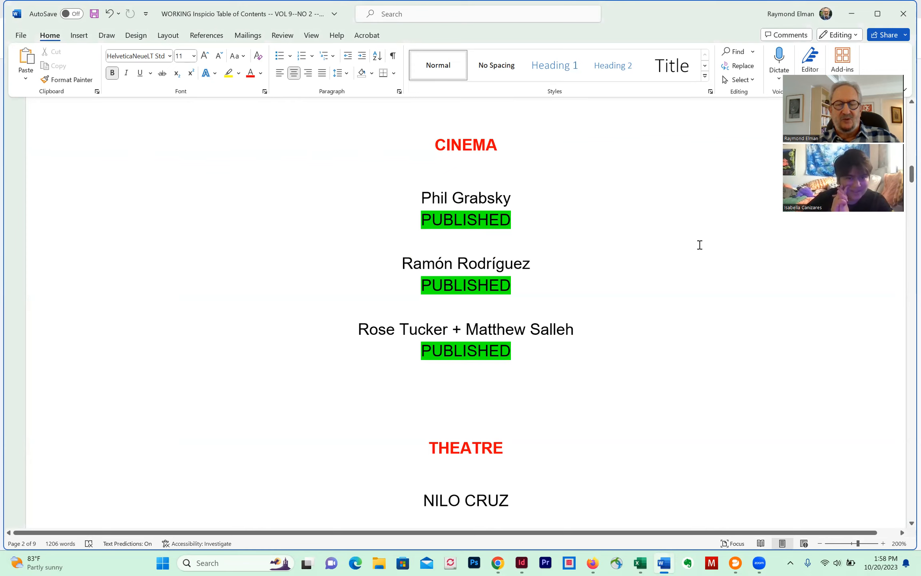
scroll(700, 244, down, 8)
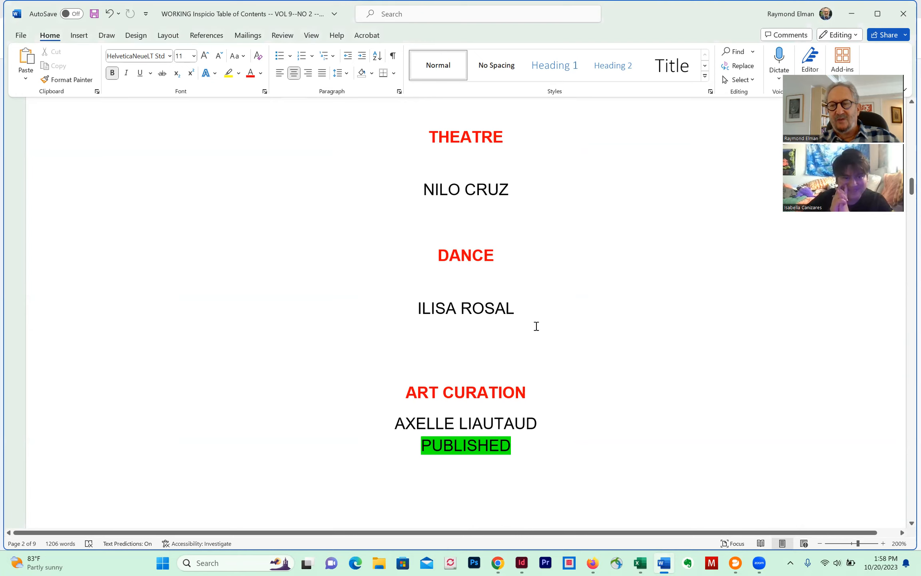
scroll(536, 326, down, 3)
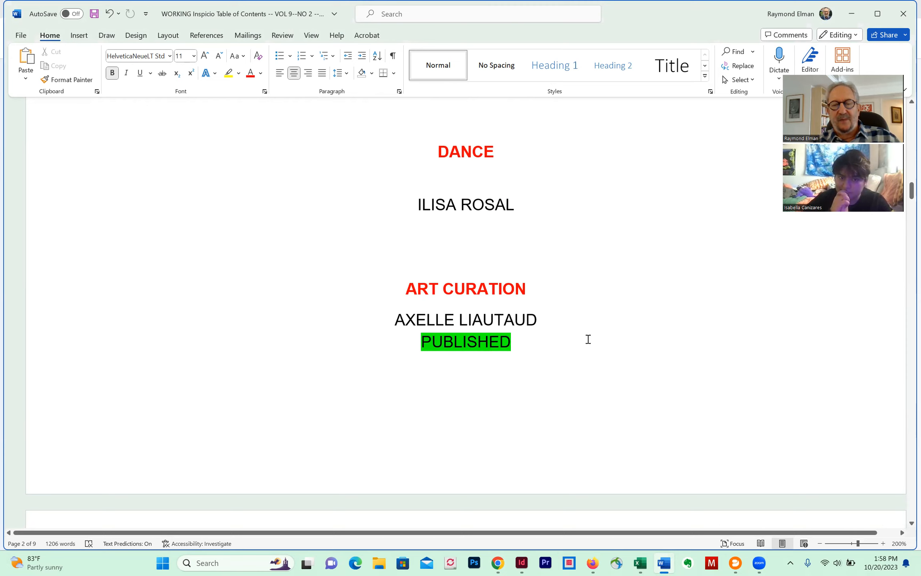
scroll(588, 339, down, 2)
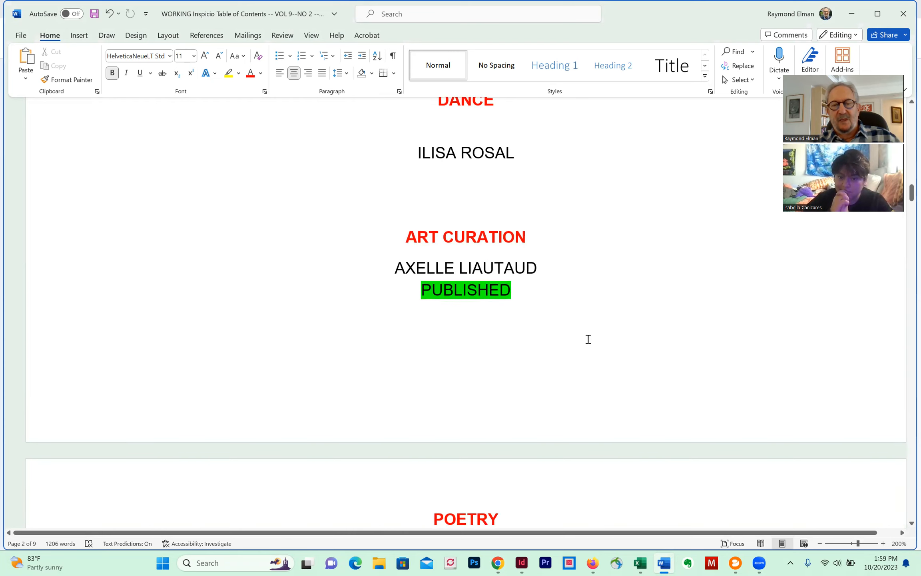
scroll(588, 339, down, 2)
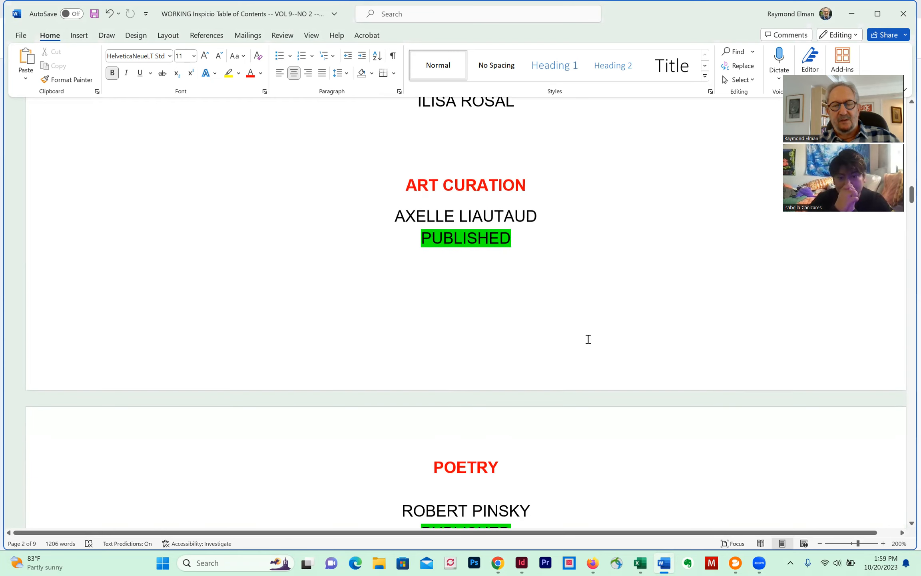
scroll(588, 339, down, 10)
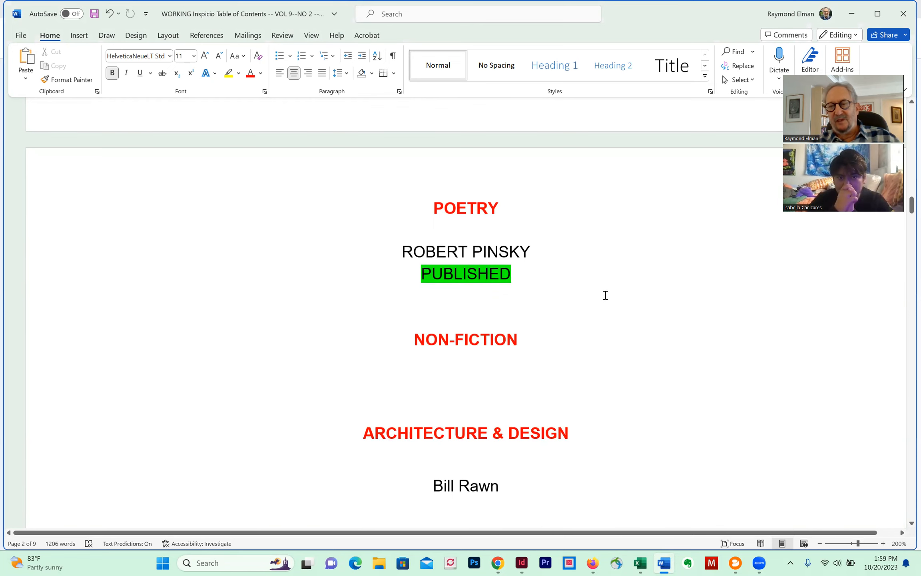
scroll(606, 295, down, 12)
scroll(606, 295, down, 2)
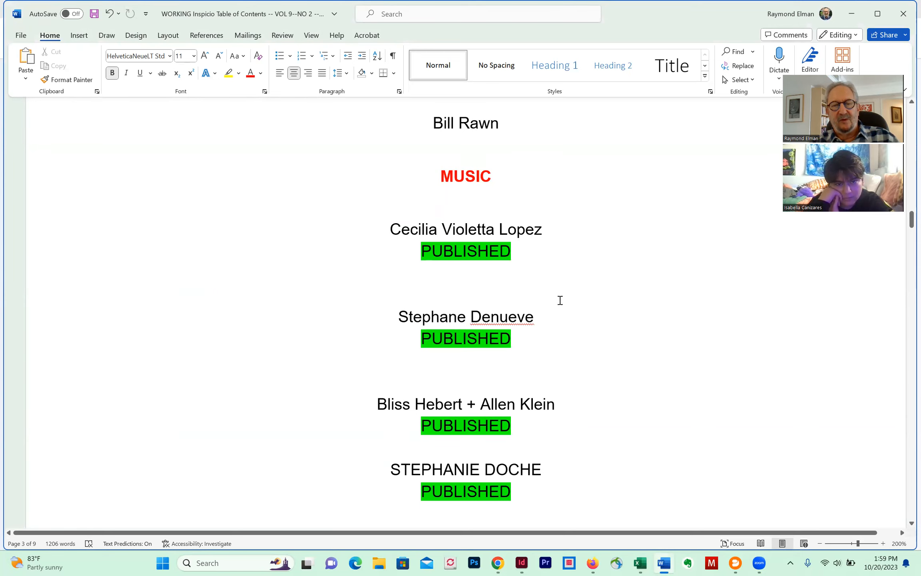
scroll(569, 296, down, 6)
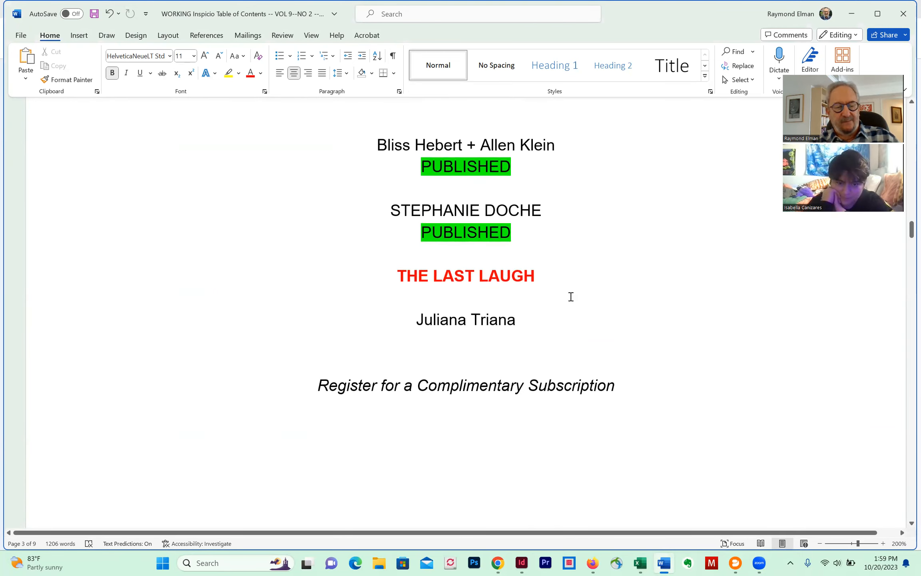
Switch back to the Gmail draft and review its list of Poetry, Music, Cinema and Arts Leadership pages to create.
key(alt+Tab)
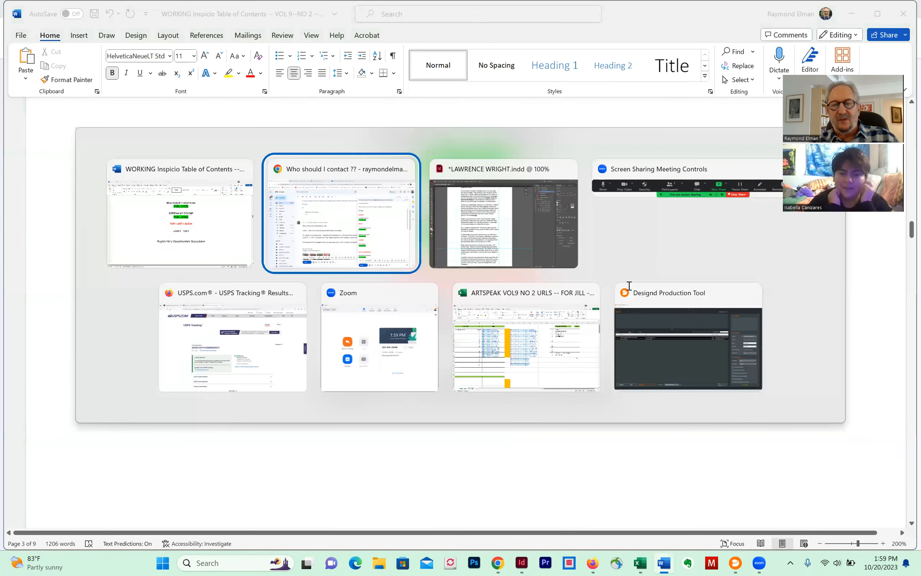
scroll(718, 335, down, 5)
scroll(719, 335, up, 5)
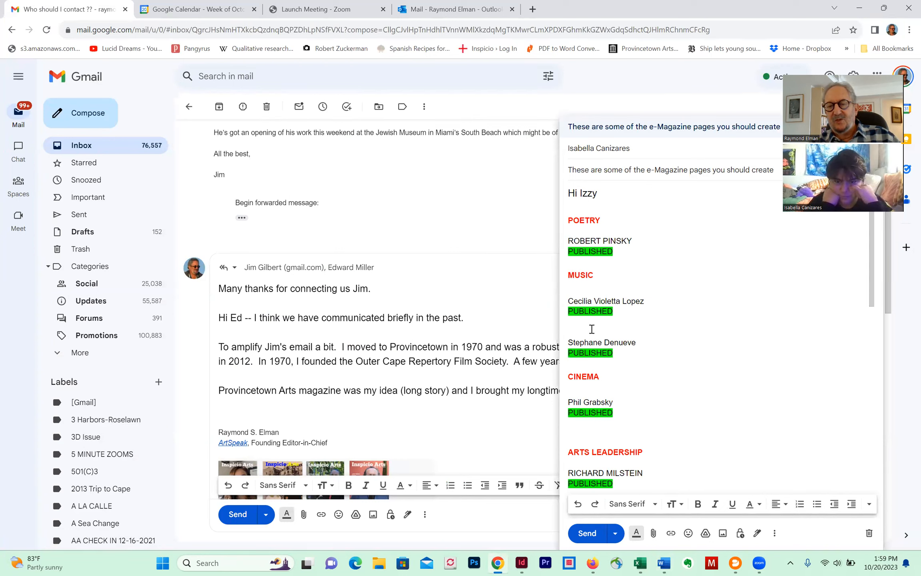
key(Up)
key(Up)
key(Up)
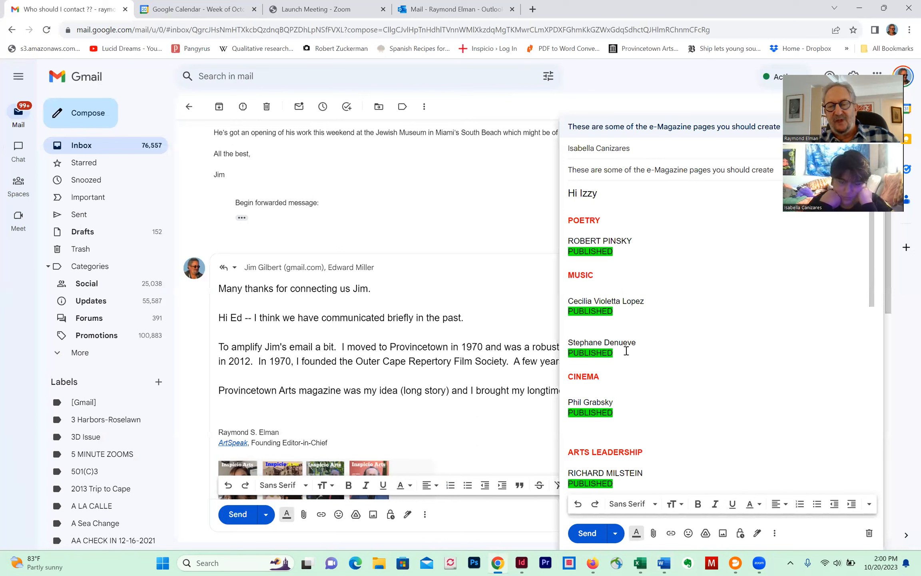
scroll(664, 347, down, 1)
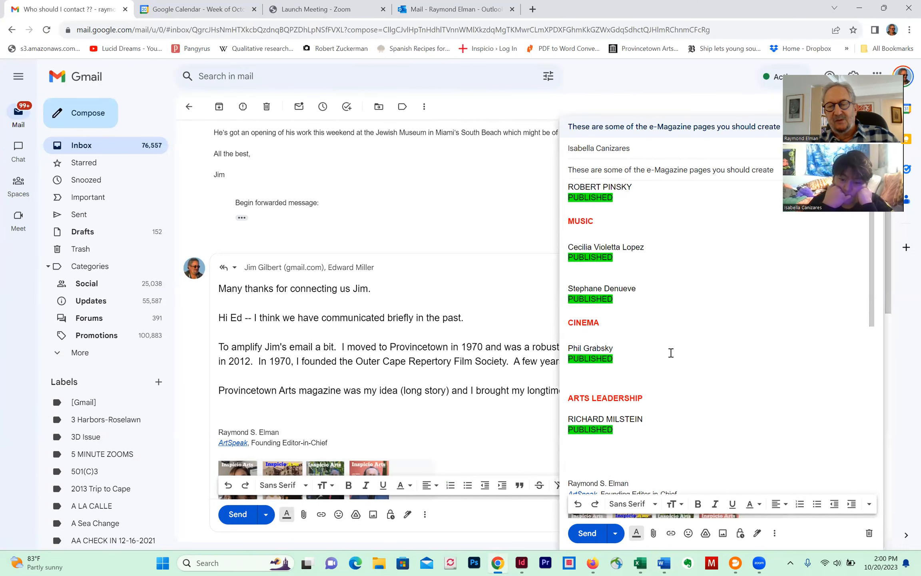
scroll(669, 345, up, 1)
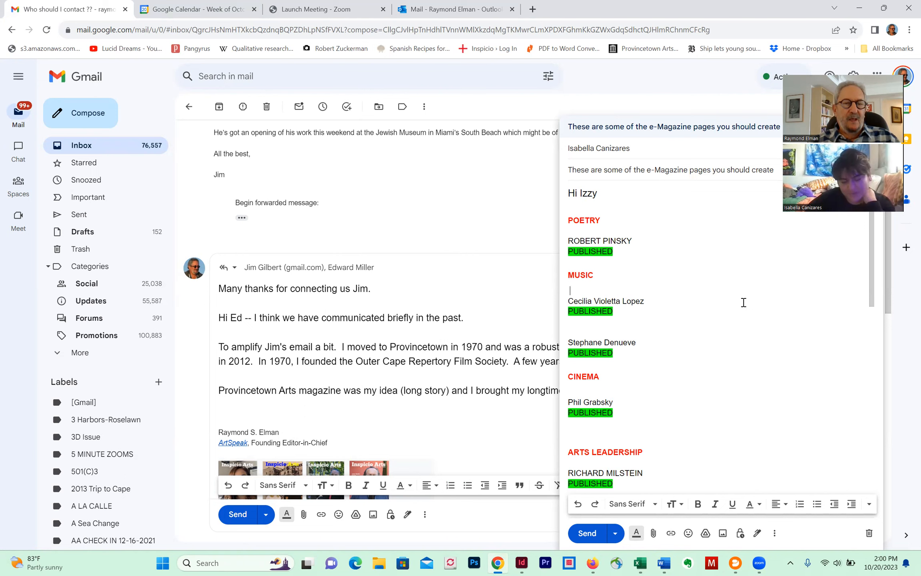
Send the drafted email listing the e-magazine pages to create, and switch to the Word table of contents.
click(596, 534)
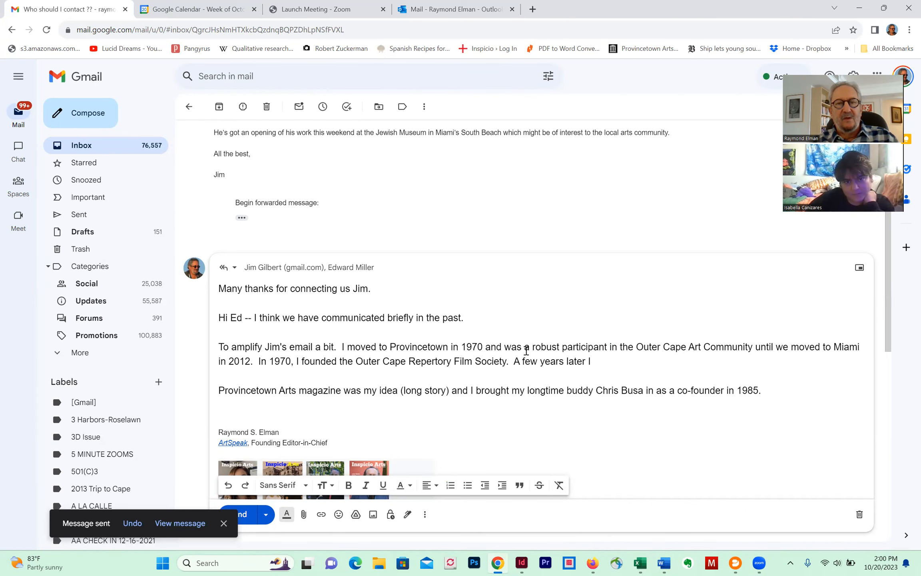
key(alt+Tab)
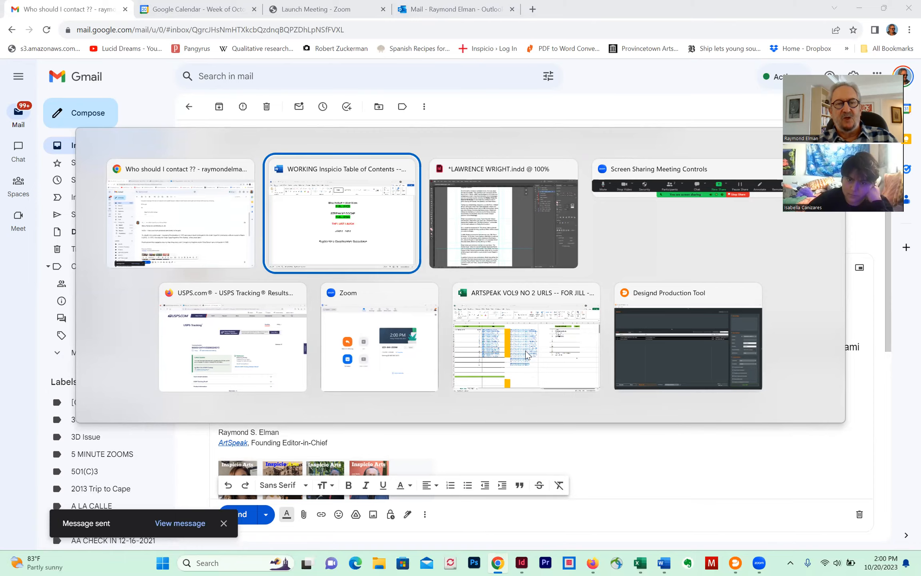
key(Return)
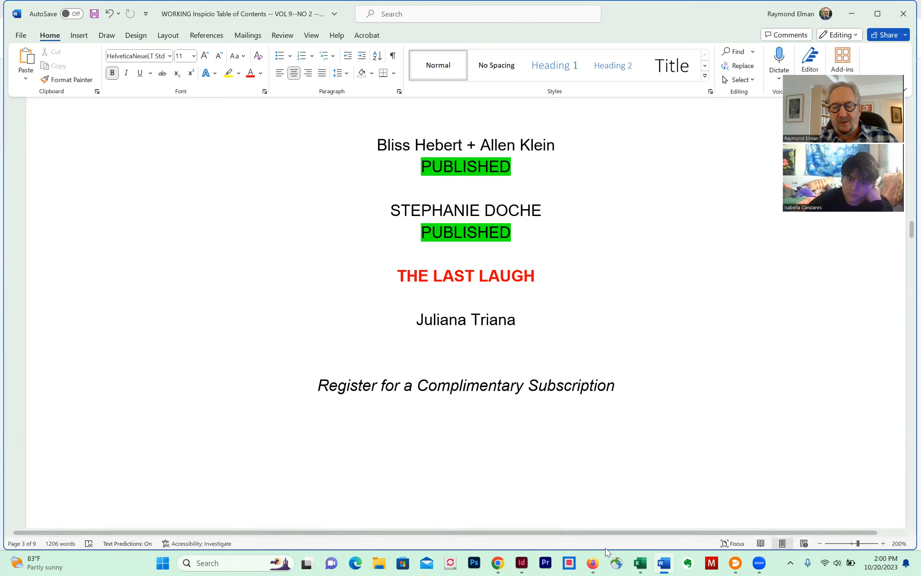
Switch to Firefox and review the intro video and biography on the ArtSpeak page "Lawrence Wright: Master Storyteller".
mouse_move(593, 562)
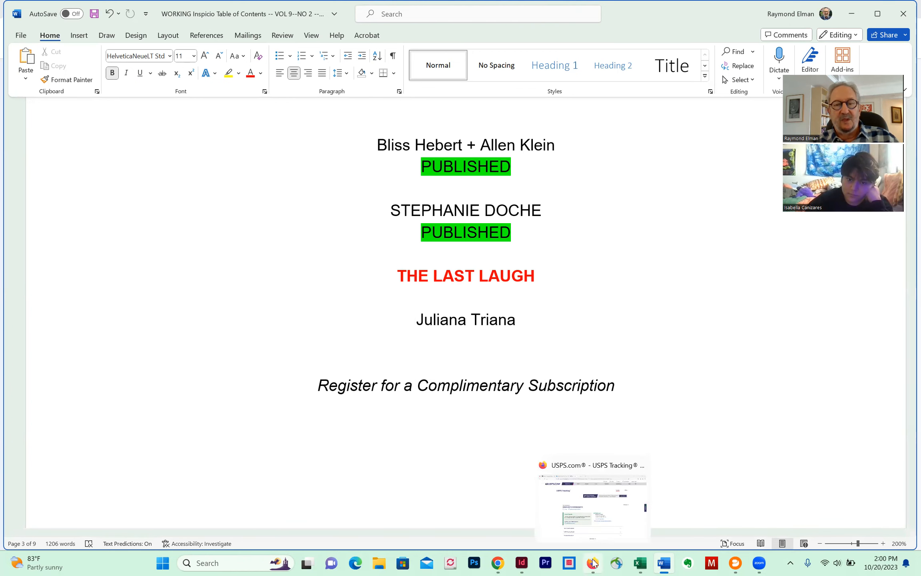
click(620, 518)
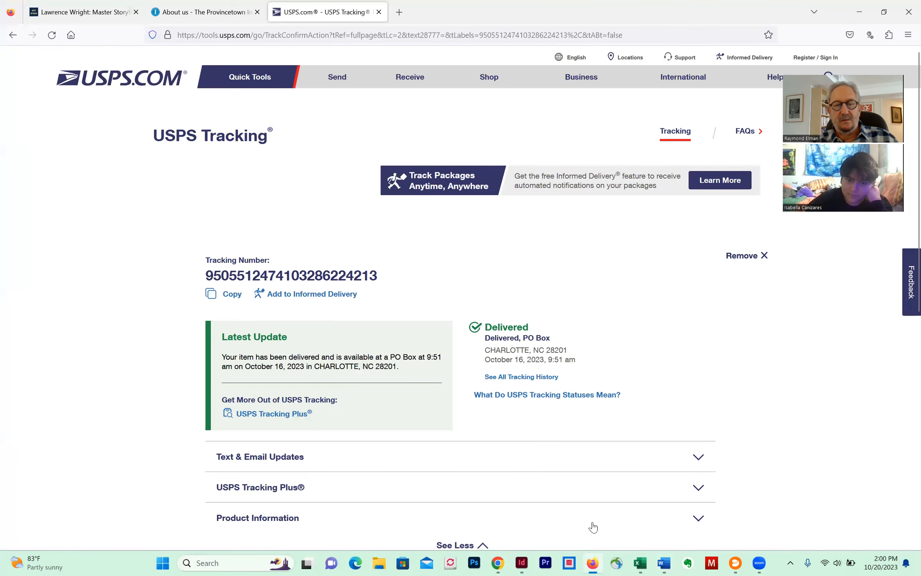
mouse_move(591, 563)
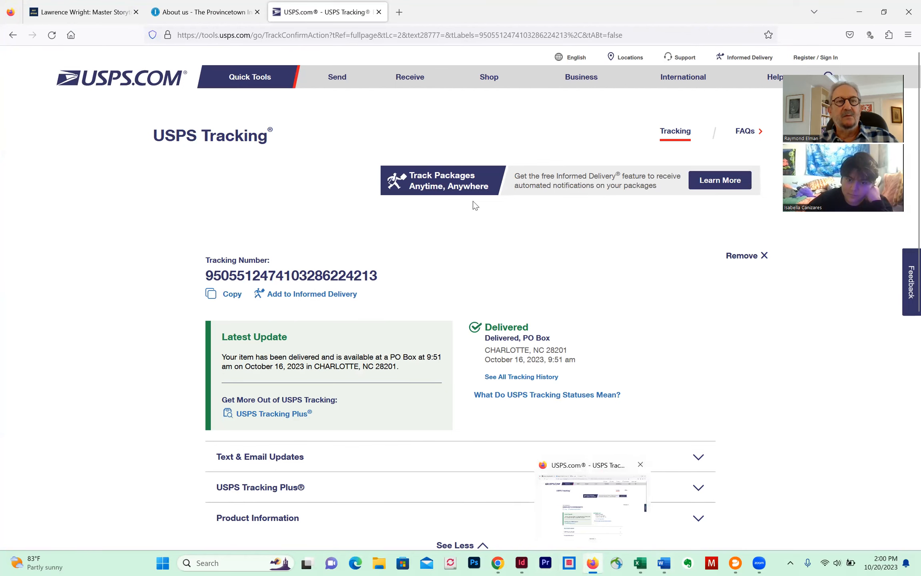
click(71, 12)
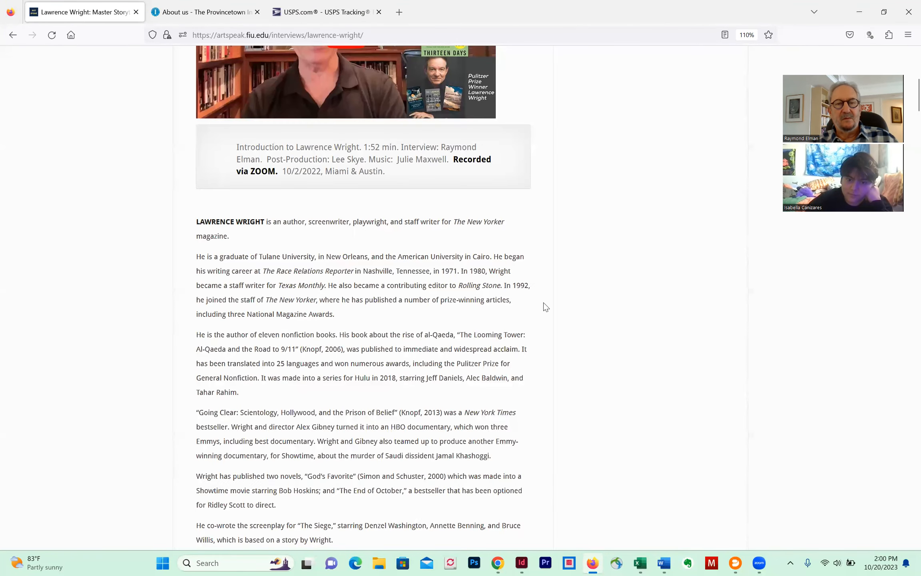
scroll(666, 331, up, 10)
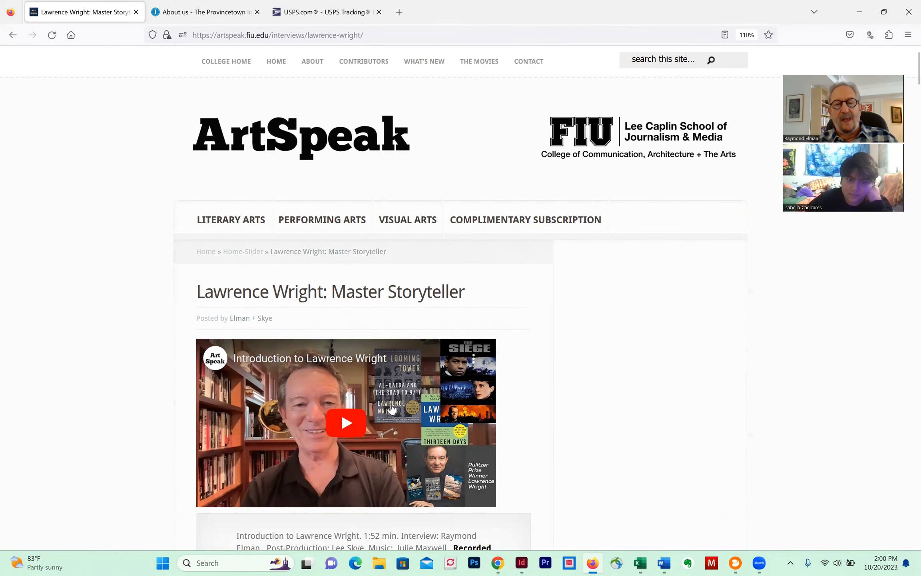
scroll(583, 384, down, 2)
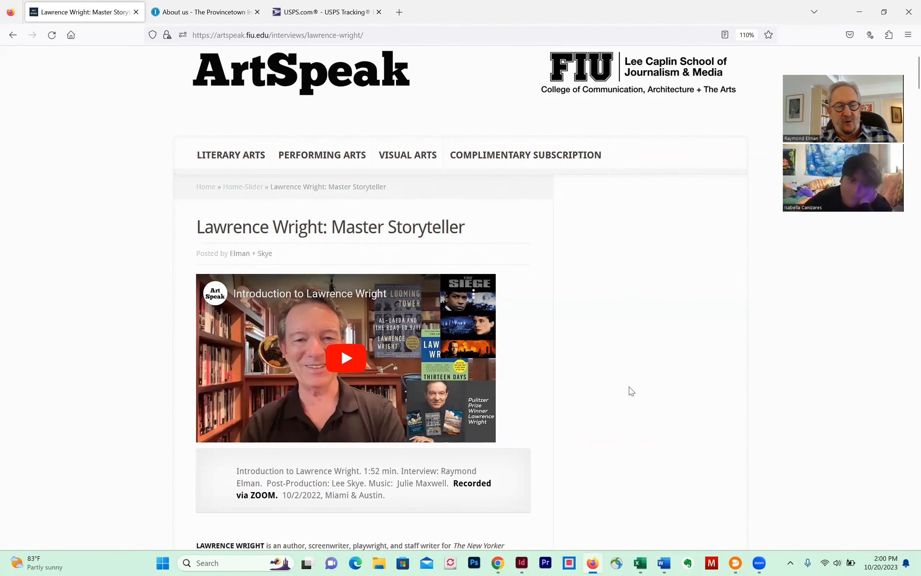
scroll(629, 389, down, 3)
scroll(629, 391, down, 6)
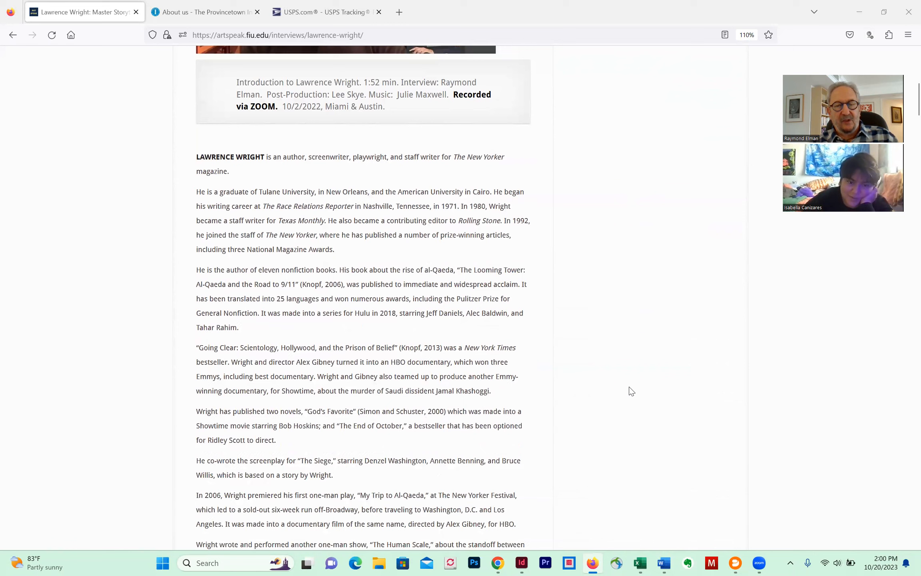
Switch to InDesign and view the beginning of the LAWRENCE WRIGHT.indd layout with its intro video image and title.
key(alt+Tab)
key(alt+Tab)
key(alt+Tab)
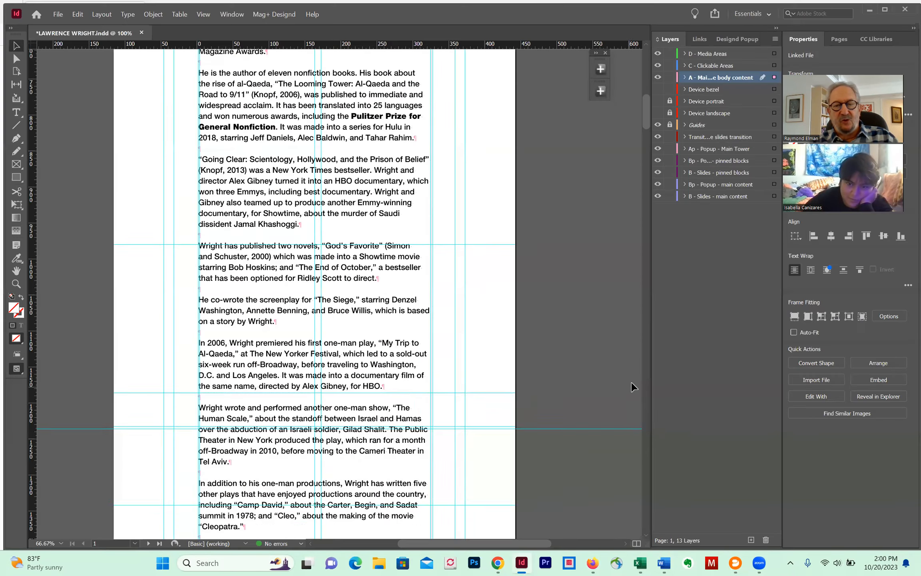
scroll(632, 374, up, 6)
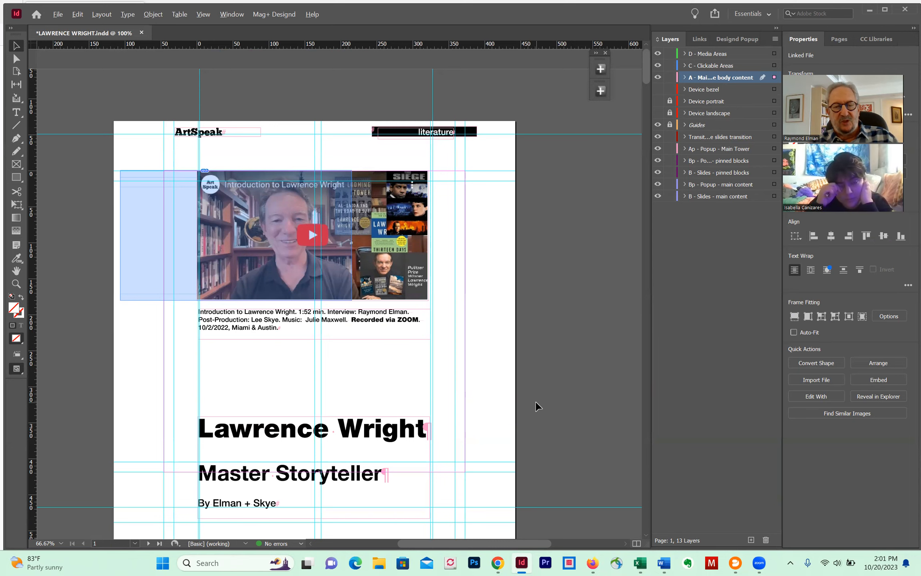
key(alt+Tab)
key(alt+Tab)
key(alt+Tab)
key(Tab)
key(Tab)
key(Tab)
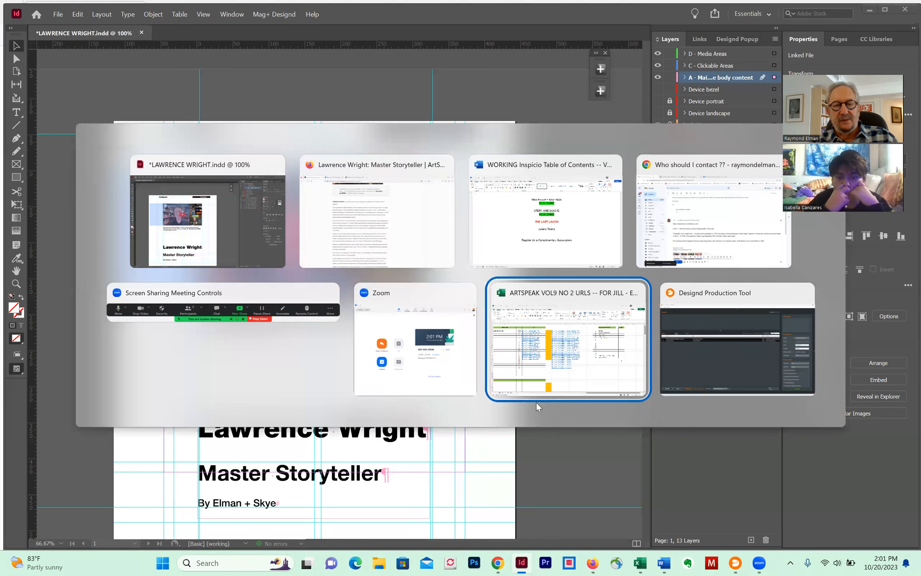
key(Tab)
key(Tab)
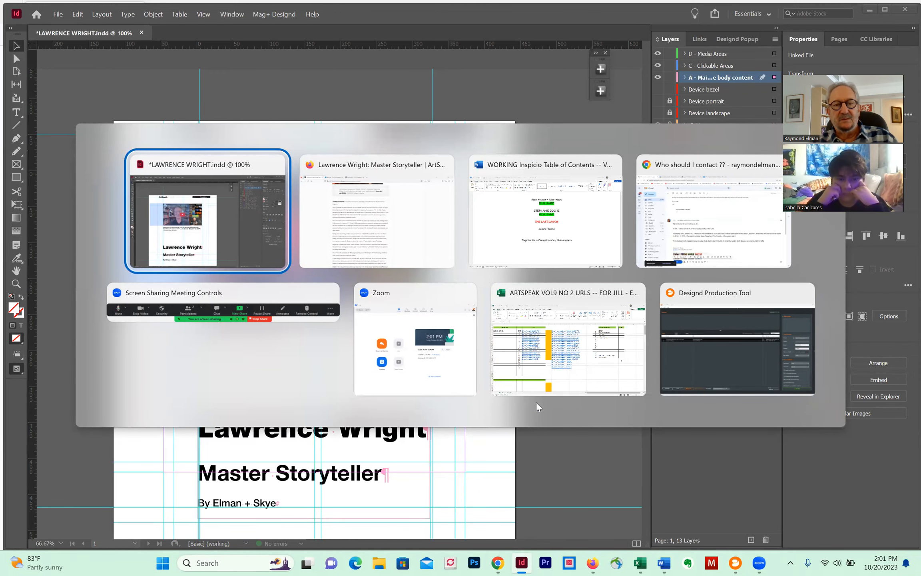
key(alt)
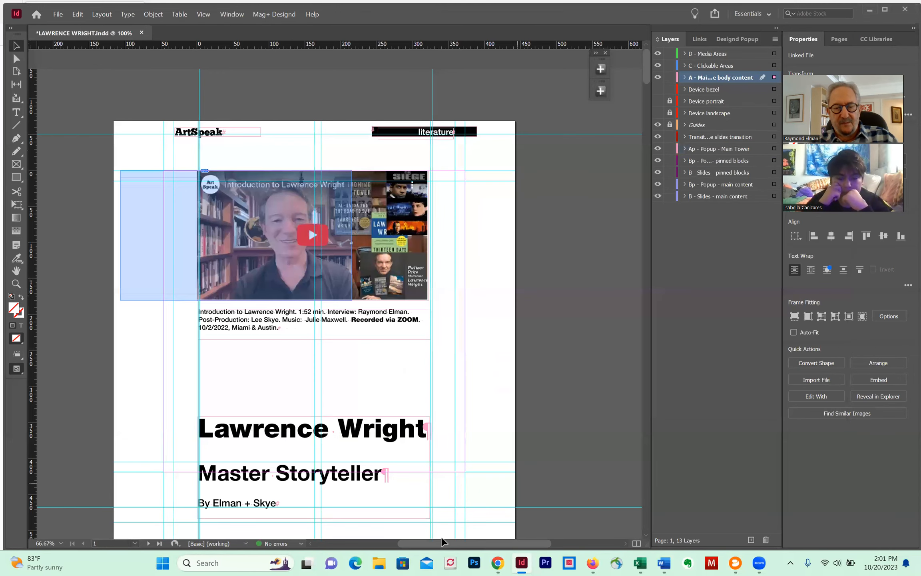
Switch to File Explorer and open the VIDEO INTERVIEWS-10-17-18 folder on the Inspicio-5 (D:) drive.
click(377, 563)
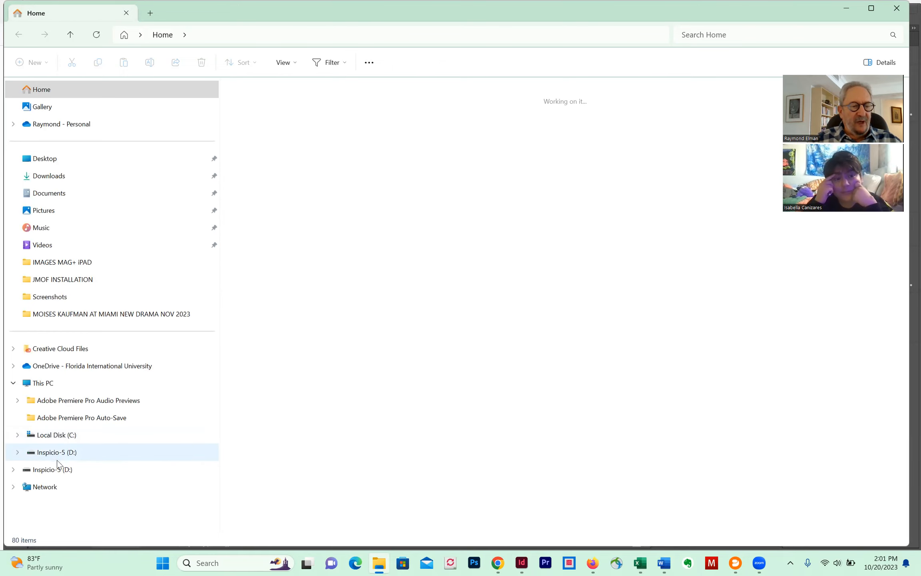
click(14, 470)
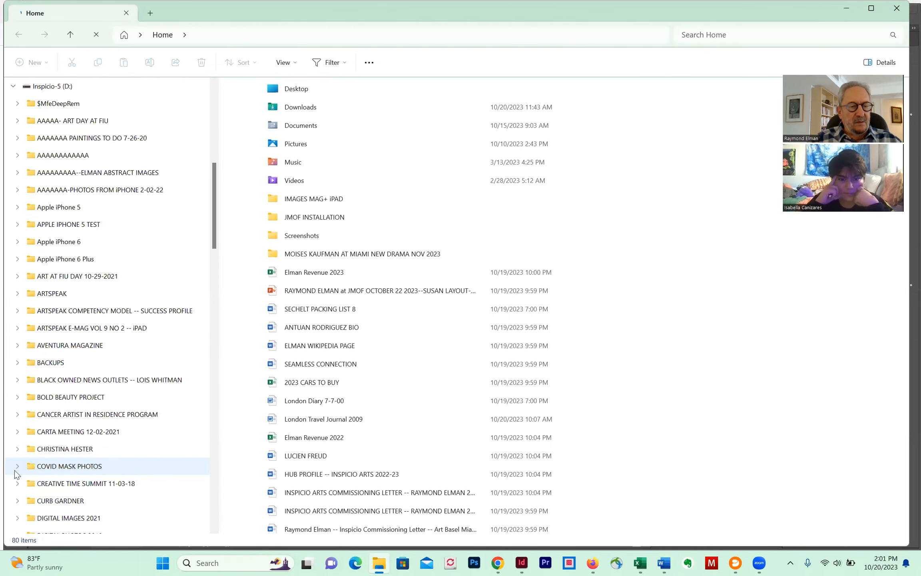
scroll(212, 224, down, 15)
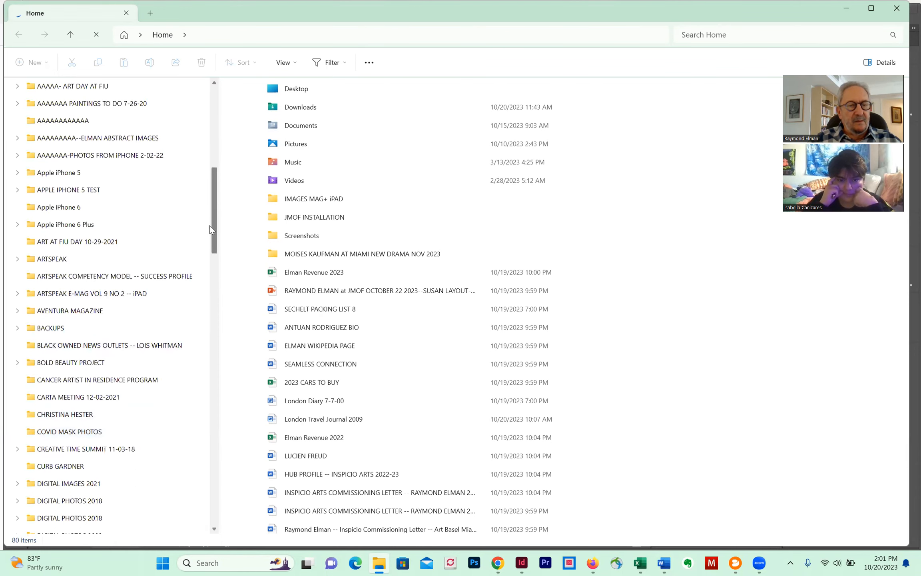
scroll(209, 460, down, 15)
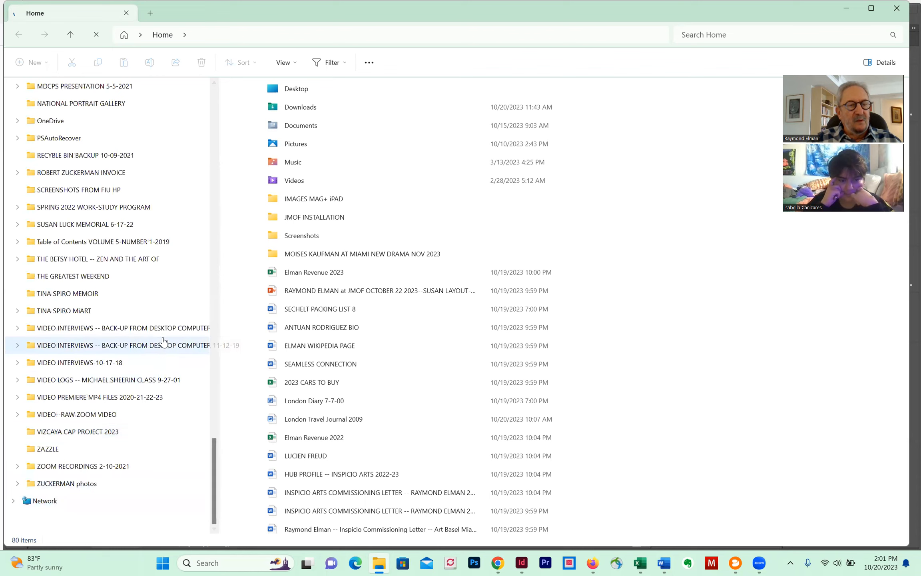
click(117, 362)
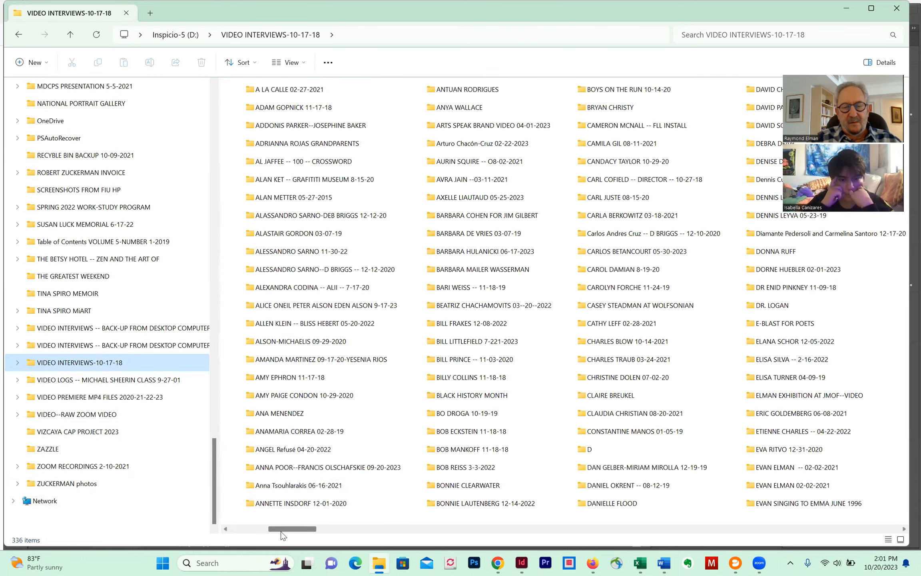
click(316, 529)
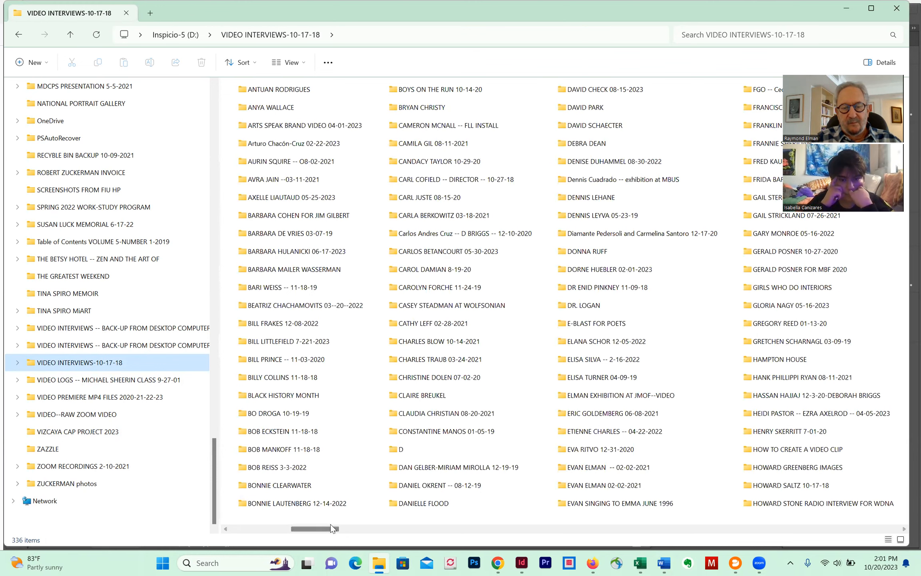
drag(331, 528, 519, 528)
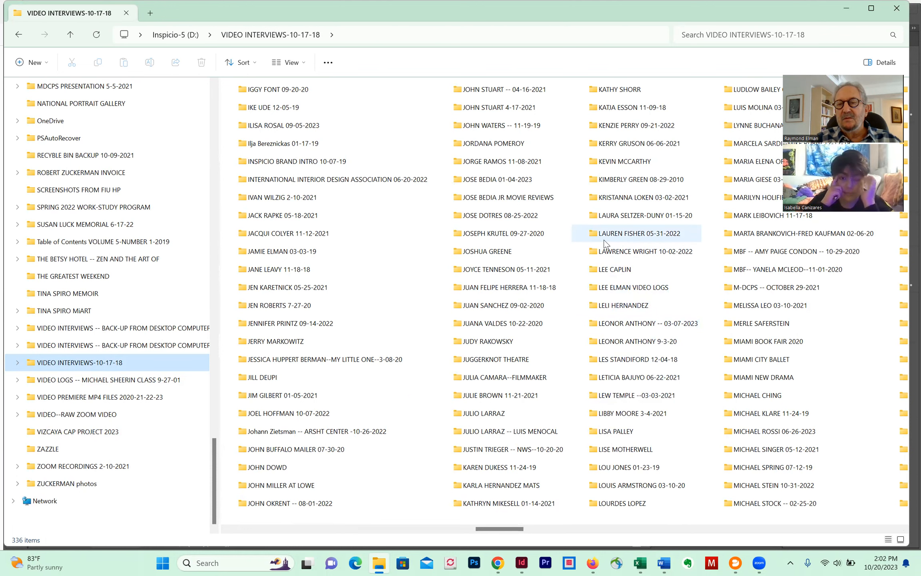
click(603, 253)
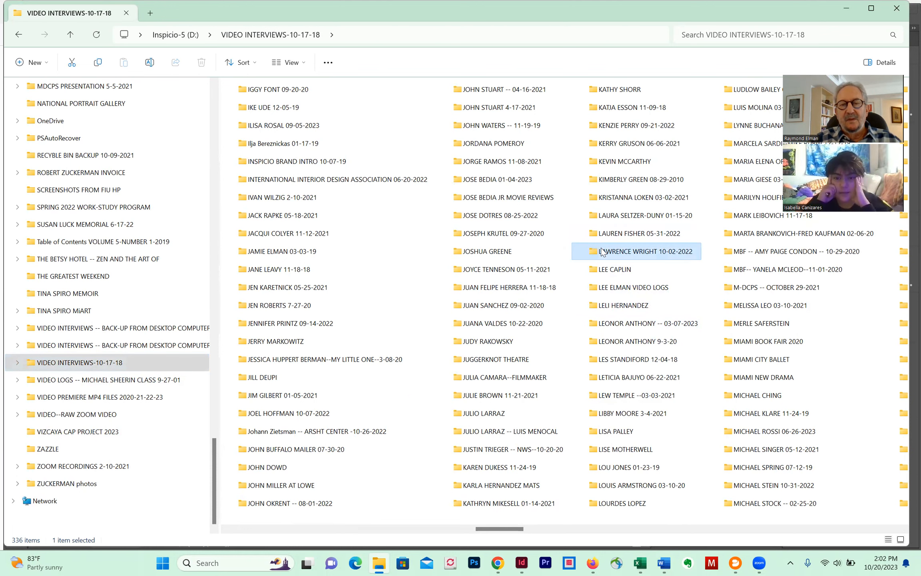
double_click(603, 253)
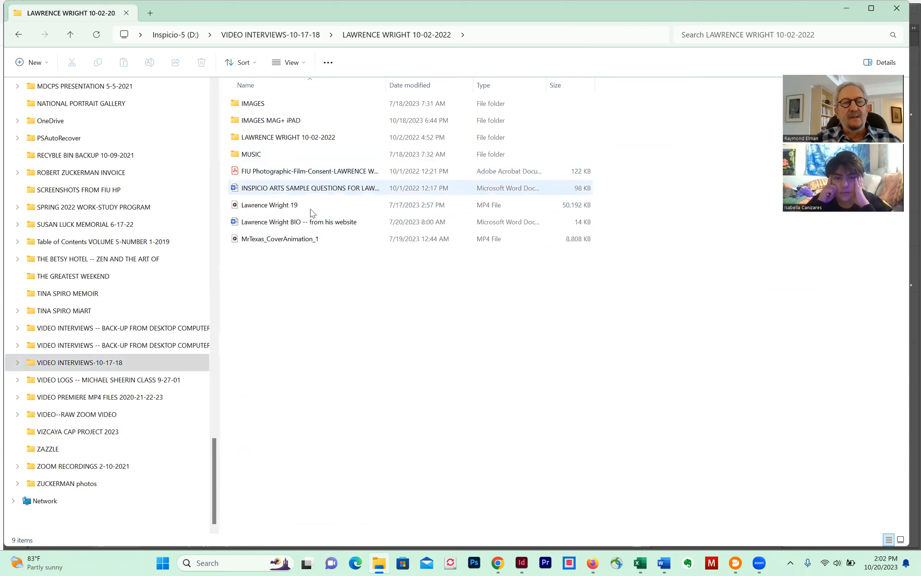
double_click(241, 121)
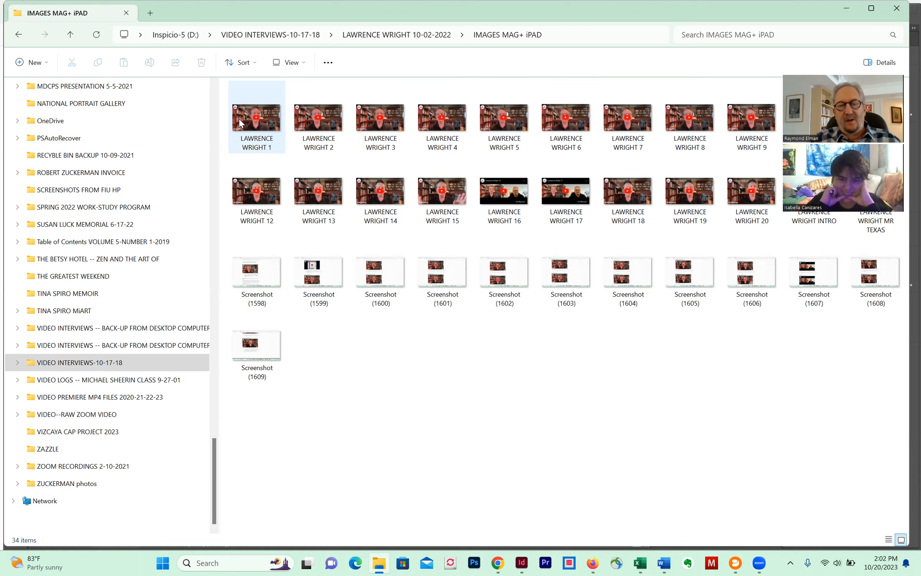
View the web page screenshots from Screenshot (1598) through Screenshot (1606), and close the image viewer.
click(256, 272)
double_click(256, 272)
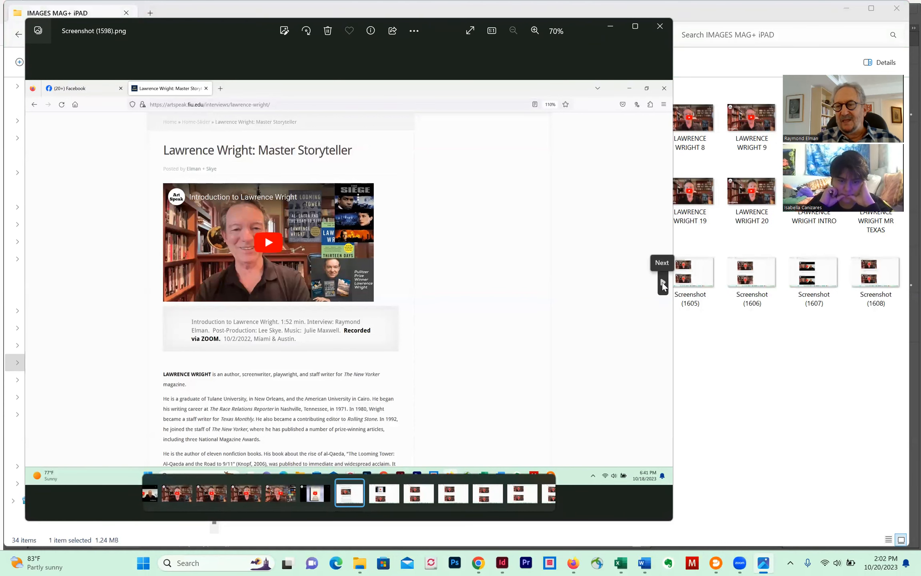
click(662, 283)
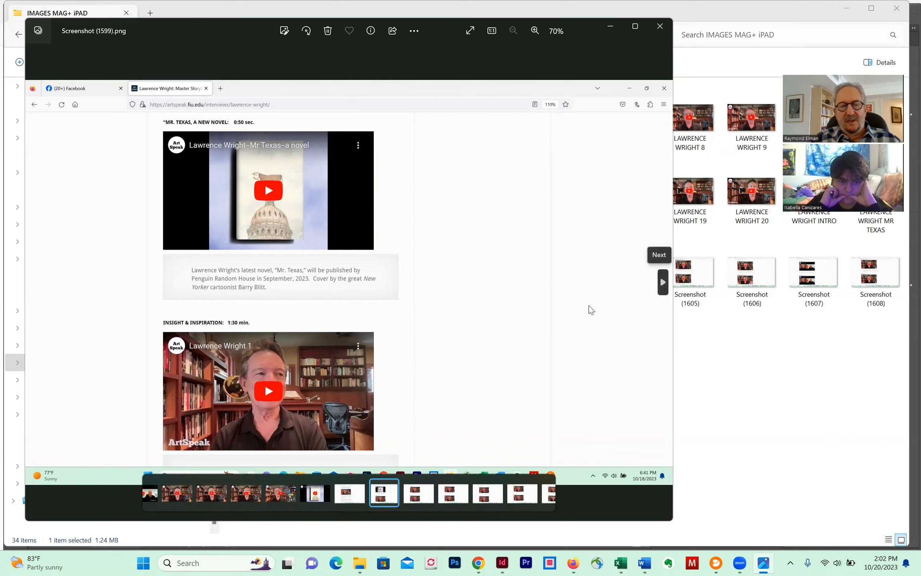
click(662, 282)
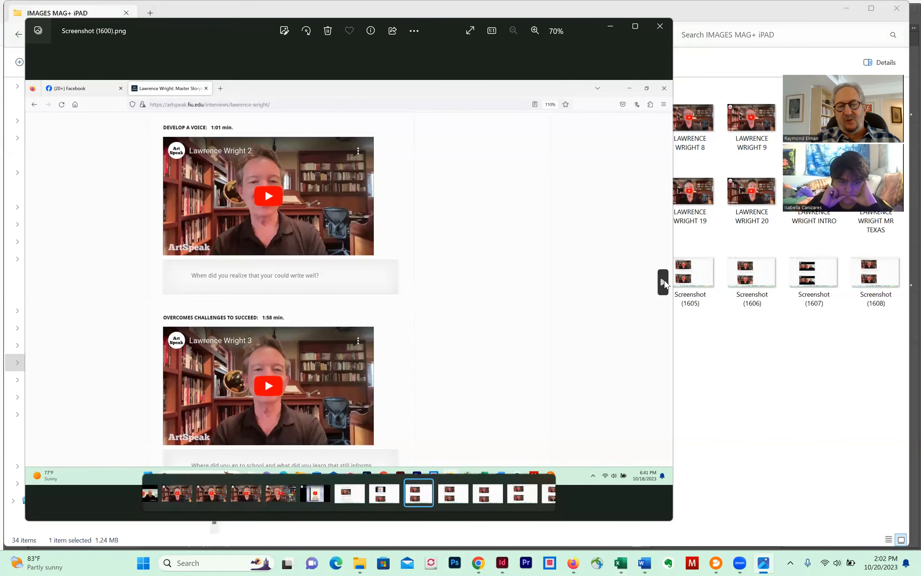
click(663, 282)
click(663, 282)
click(662, 282)
click(663, 283)
click(663, 283)
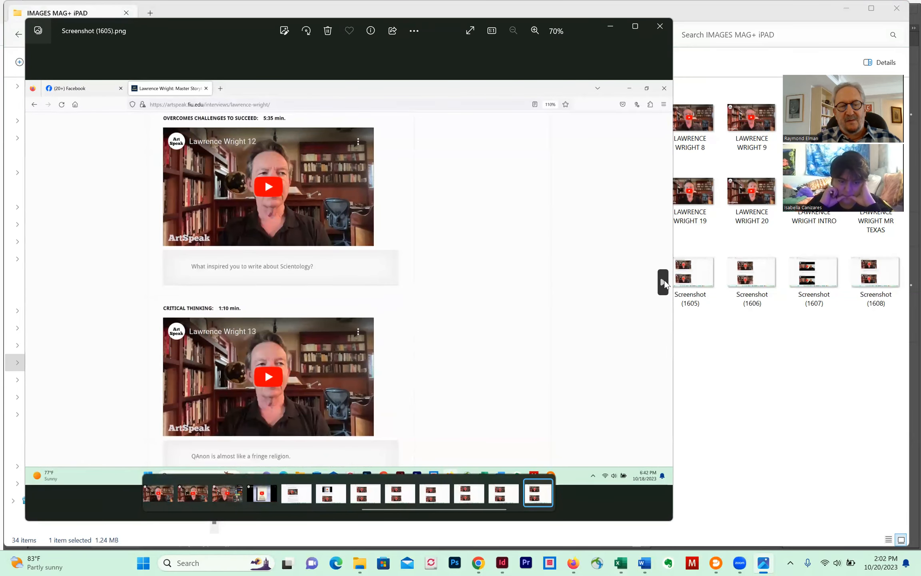
click(663, 282)
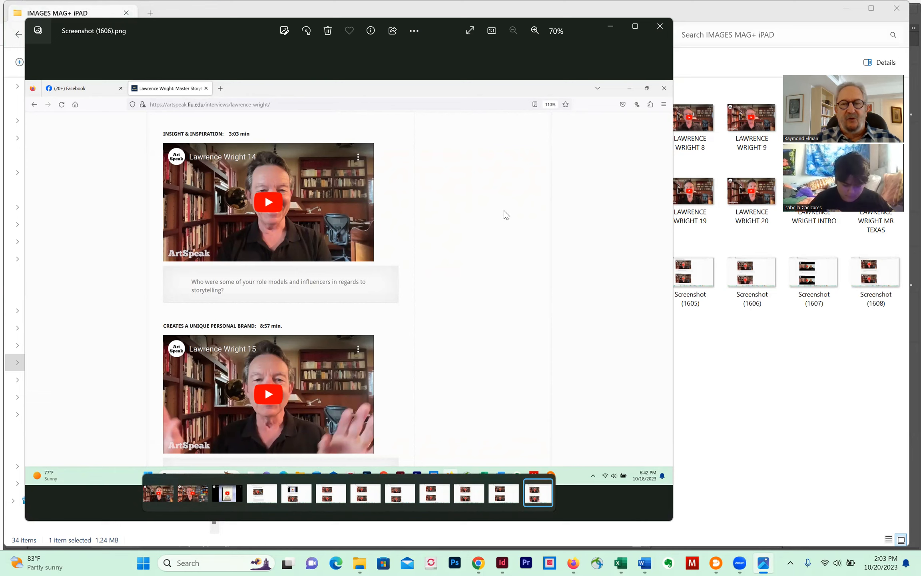
click(660, 26)
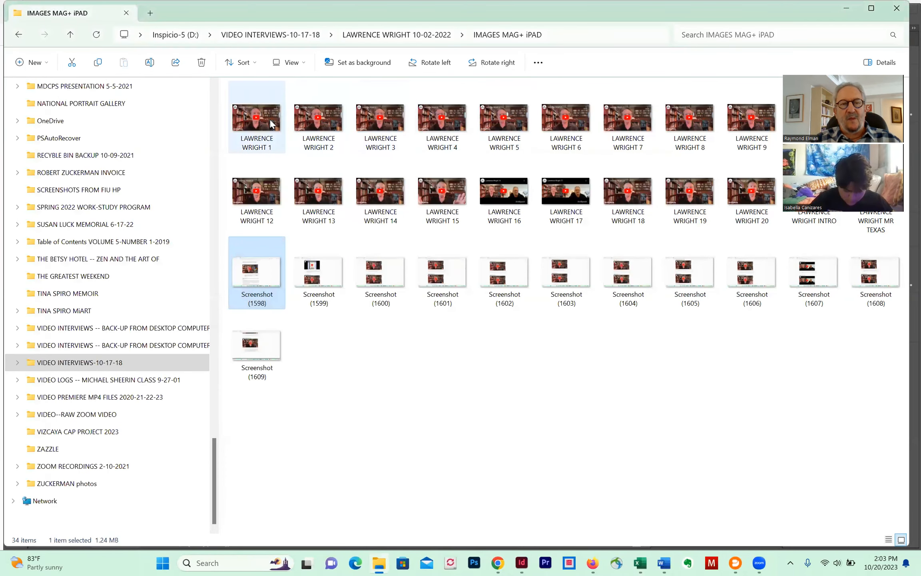
double_click(259, 127)
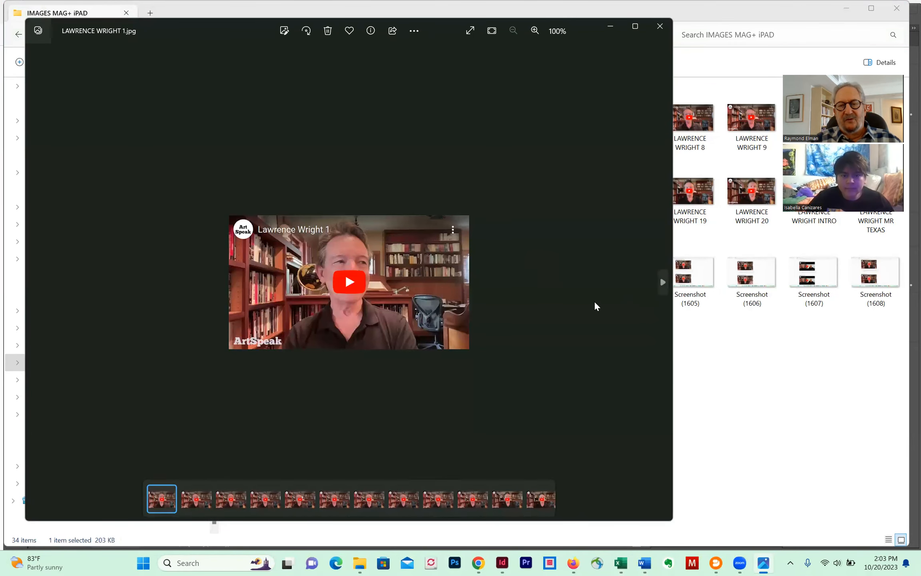
click(661, 283)
click(661, 282)
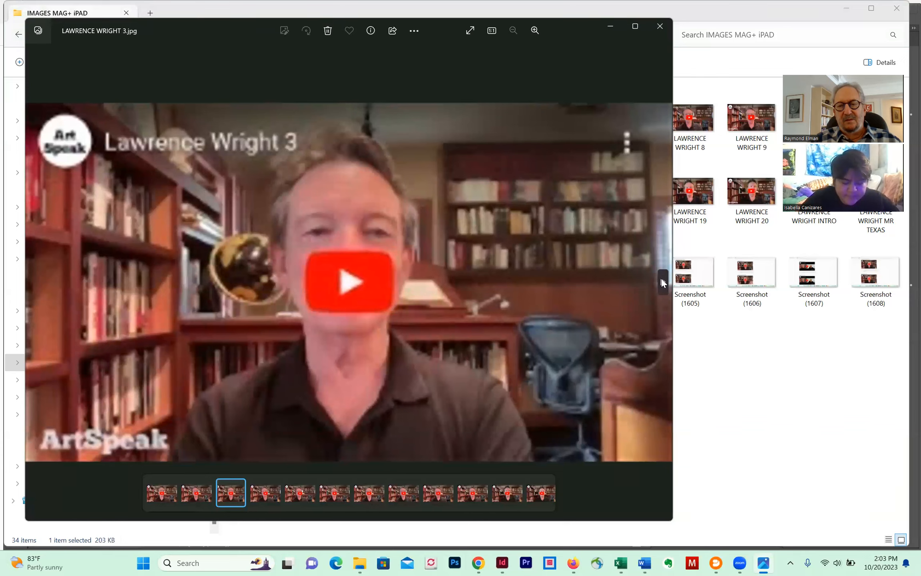
click(660, 279)
click(661, 279)
click(661, 279)
click(661, 279)
click(660, 280)
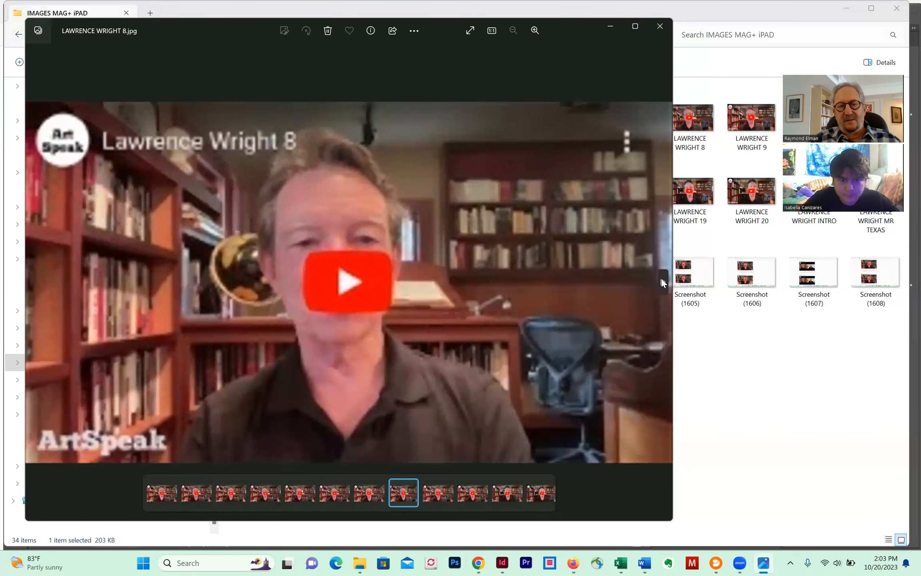
click(661, 280)
click(661, 279)
click(661, 280)
click(661, 278)
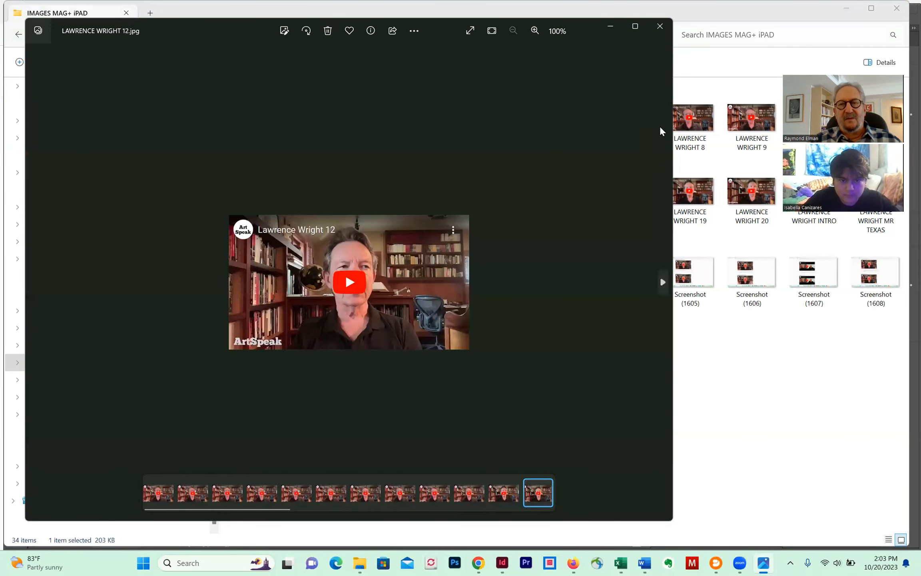
Close the image viewer, switch to InDesign and show the Device portrait layer in the LAWRENCE WRIGHT layout.
click(661, 27)
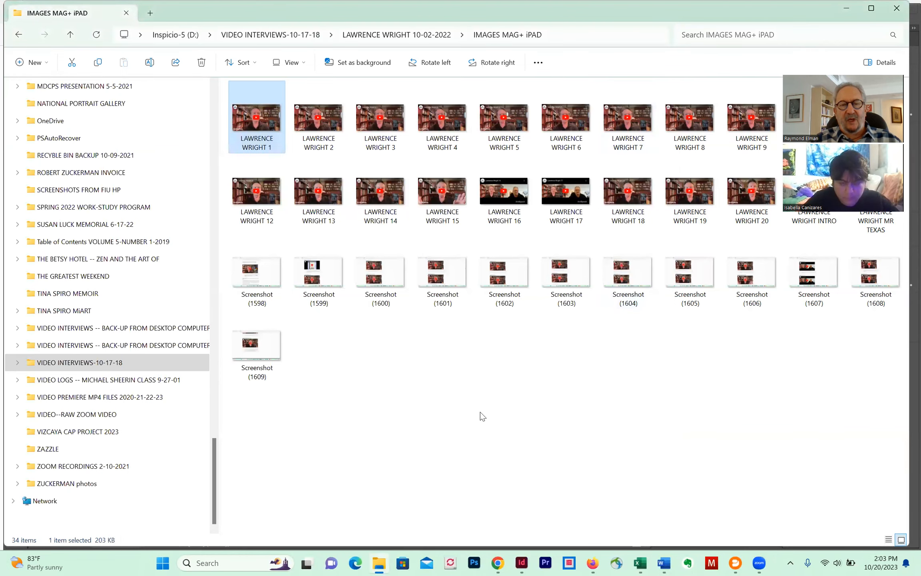
key(alt+Tab)
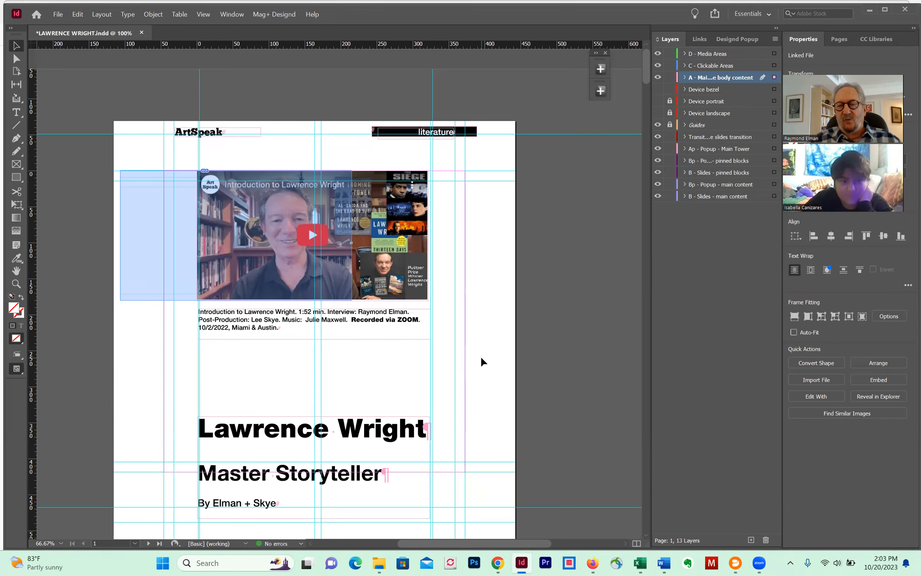
scroll(481, 358, down, 3)
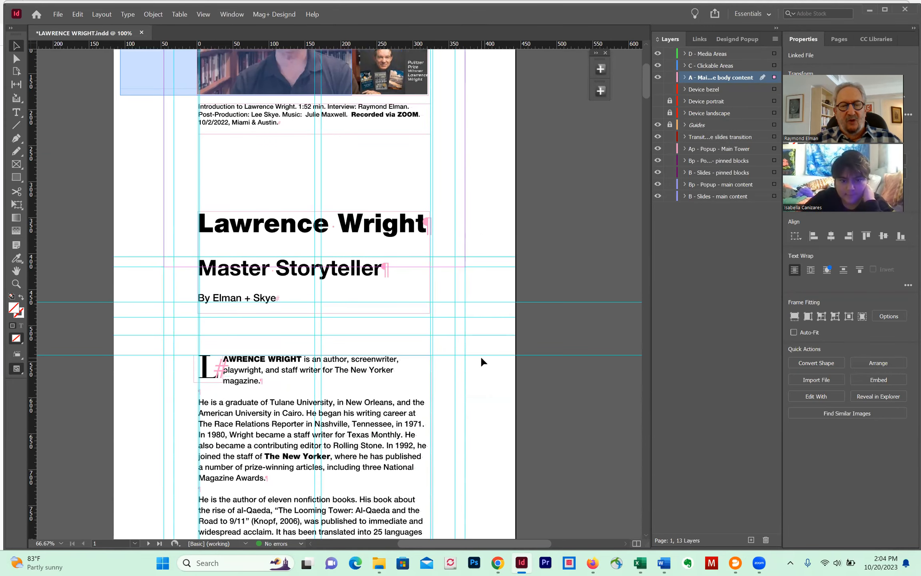
scroll(483, 347, up, 3)
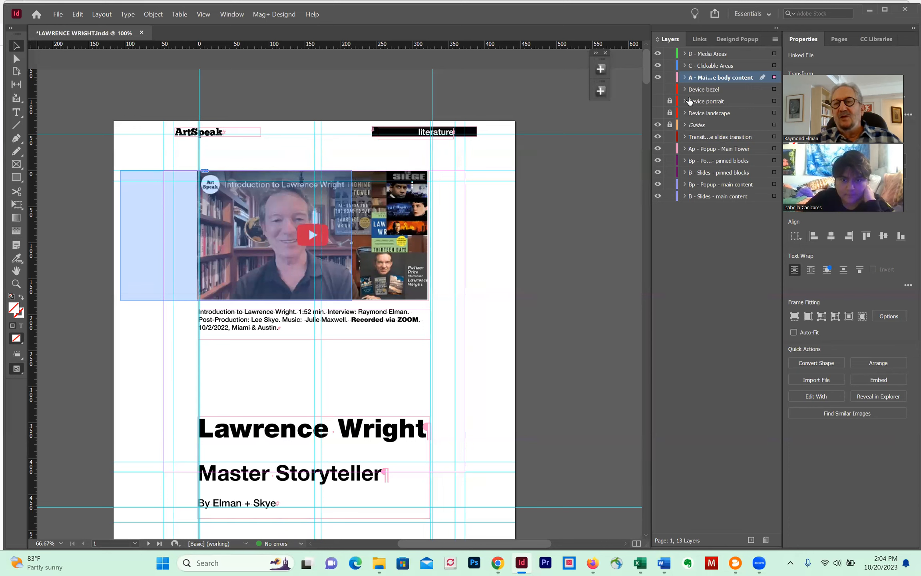
click(658, 102)
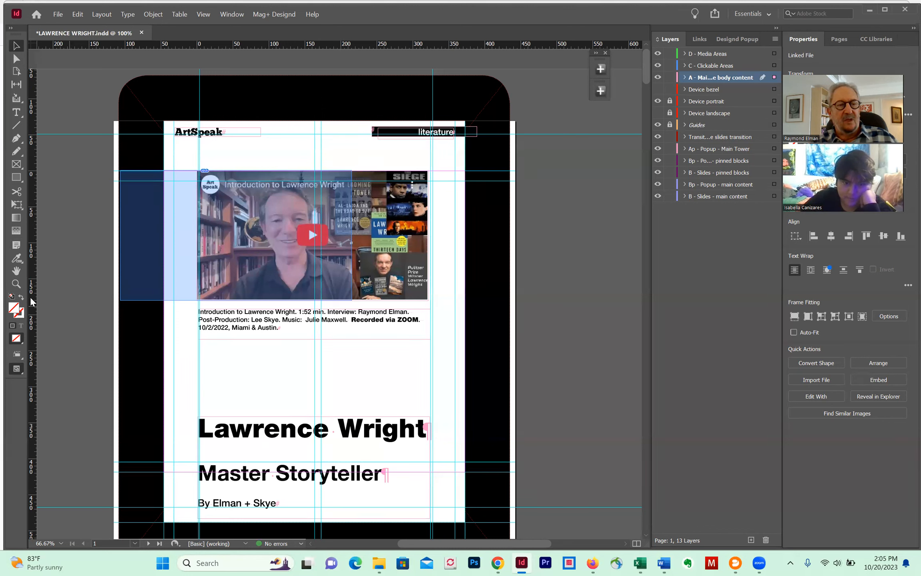
Select the whole "Lawrence Wright" headline with the Type tool to check its character formatting.
click(19, 114)
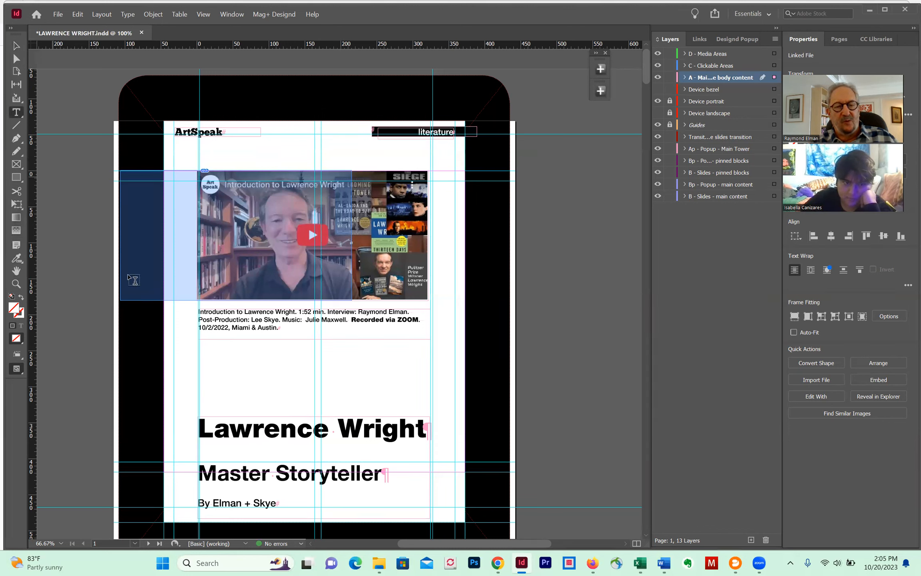
click(275, 427)
double_click(275, 427)
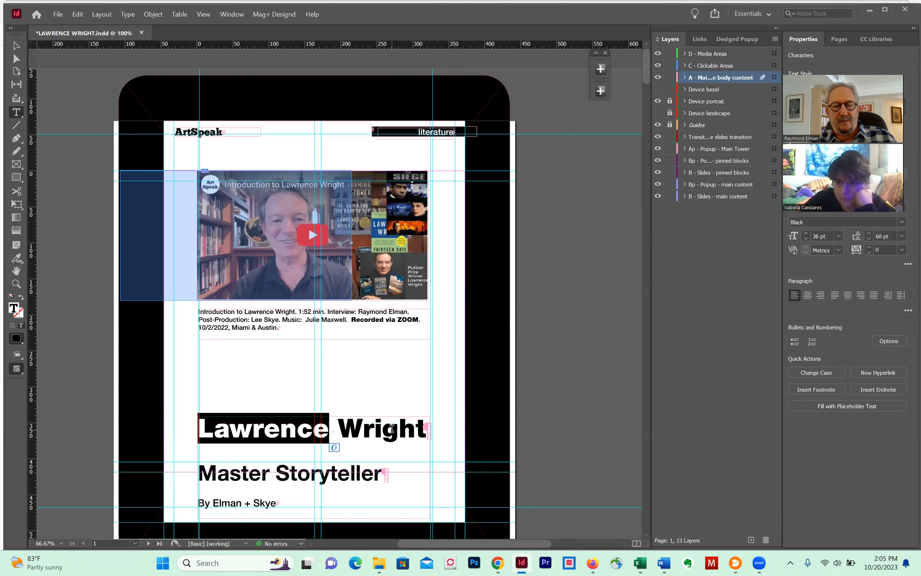
triple_click(270, 427)
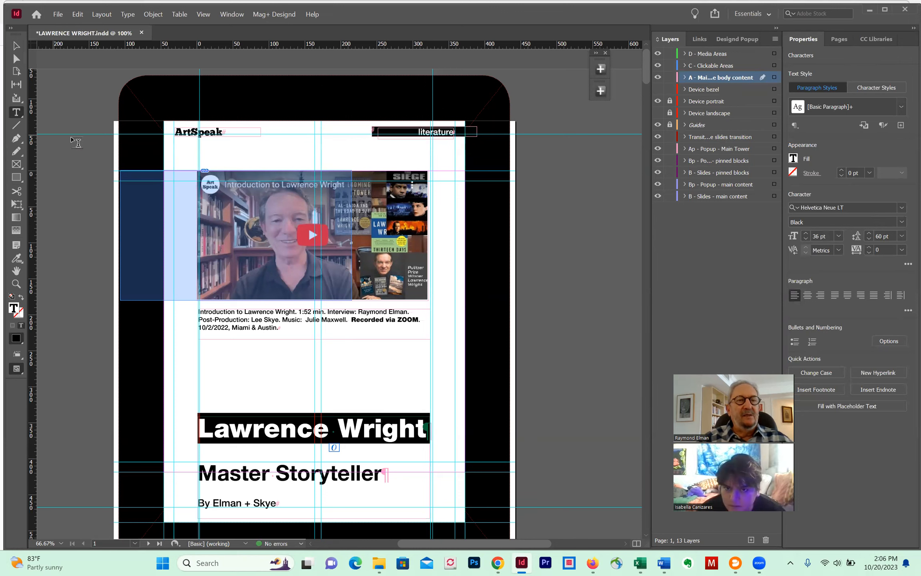
Start opening another document and browse to the ARTSPEAK E-MAG VOL 9 NO 2 -- iPAD folder on Inspicio-5 (D:).
click(59, 14)
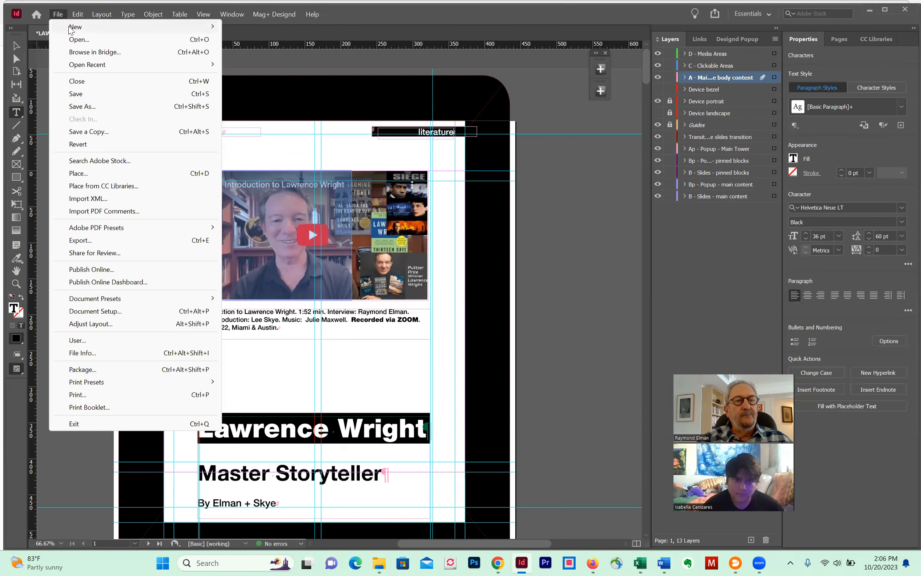
click(83, 41)
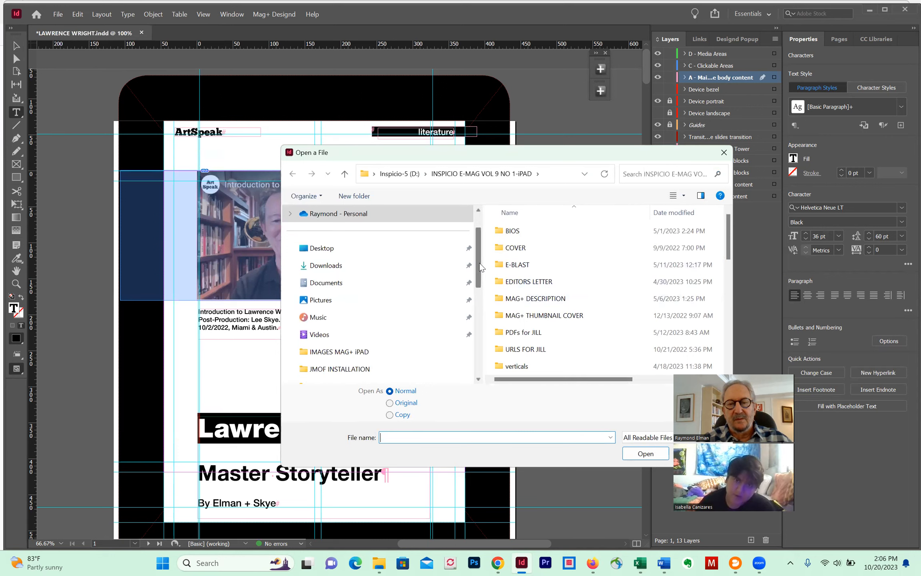
drag(477, 261, 473, 282)
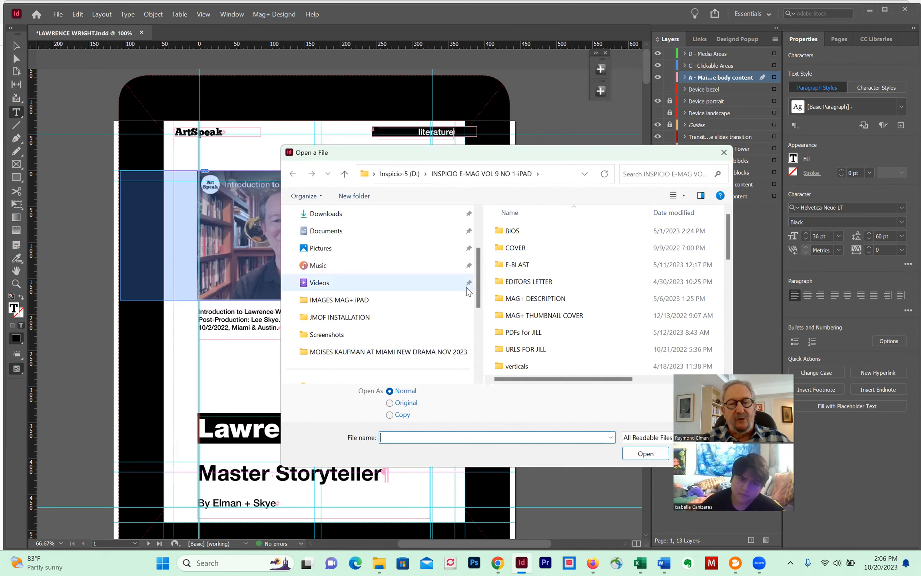
drag(482, 273, 477, 331)
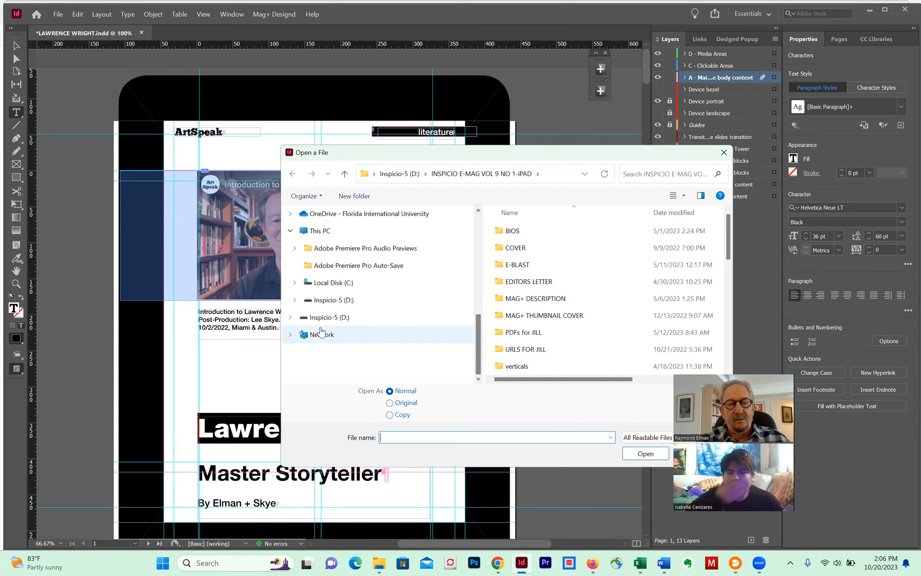
click(294, 319)
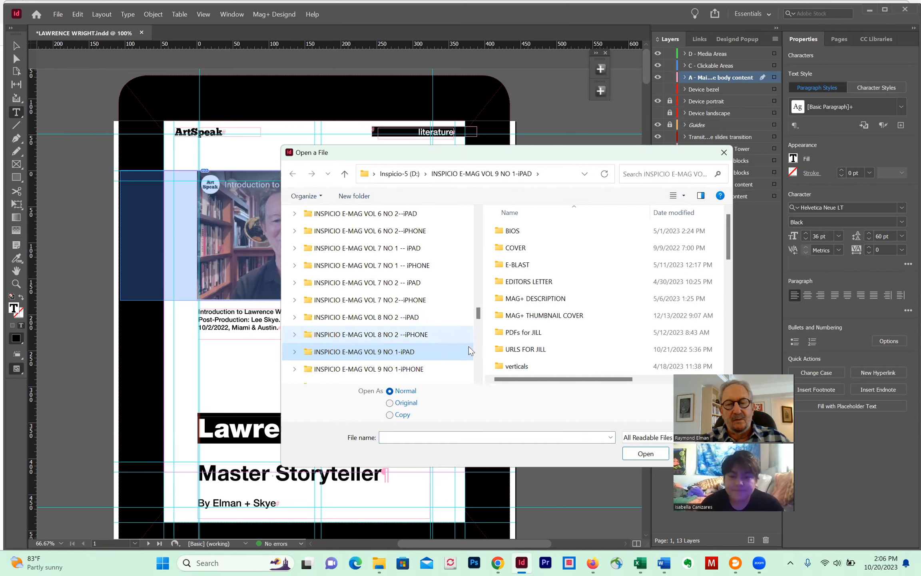
drag(478, 314, 483, 269)
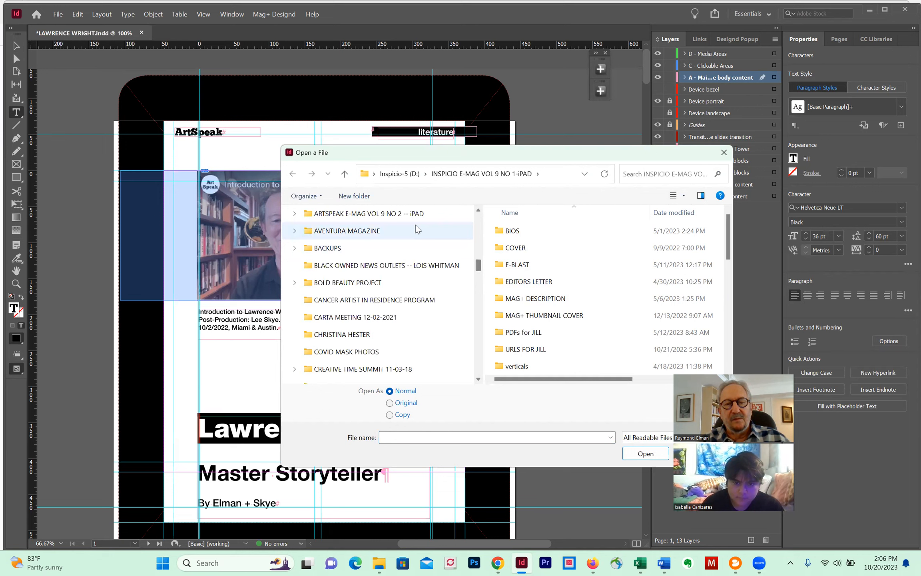
click(400, 214)
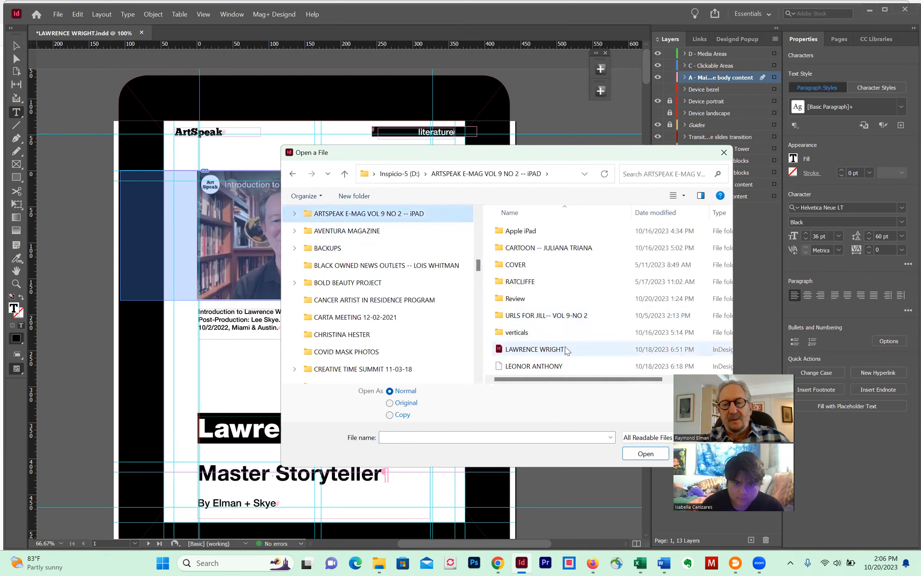
scroll(582, 320, down, 1)
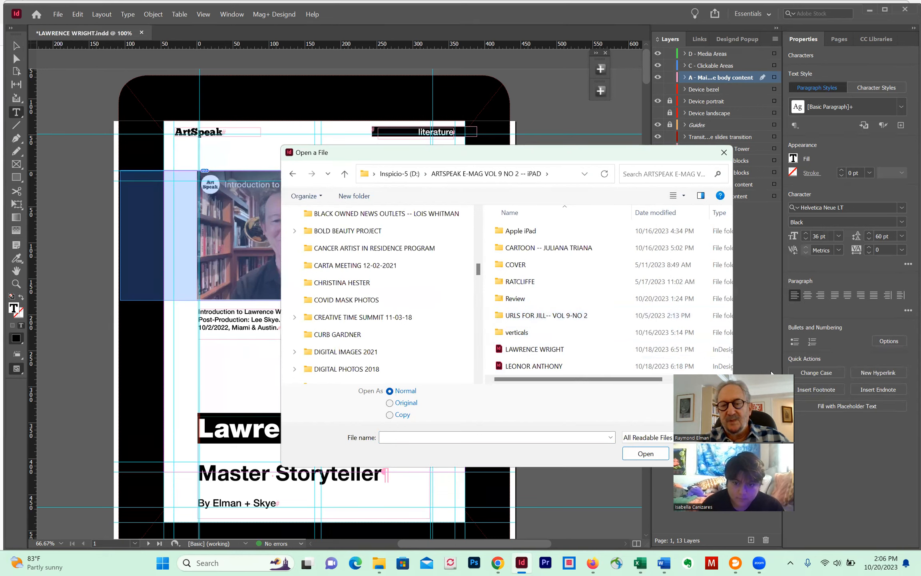
Open the LEONOR ANTHONY InDesign file without updating its modified links.
drag(774, 371, 819, 359)
click(559, 366)
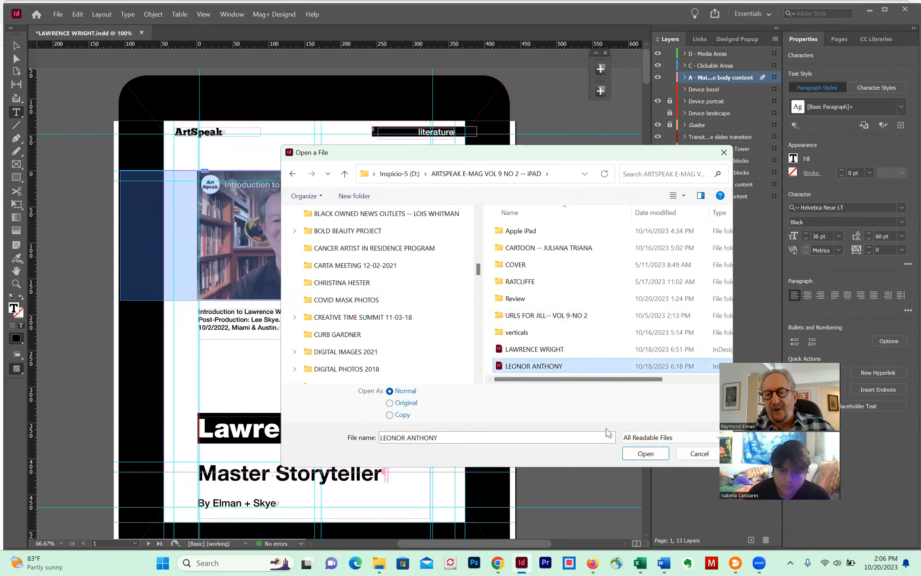
click(645, 454)
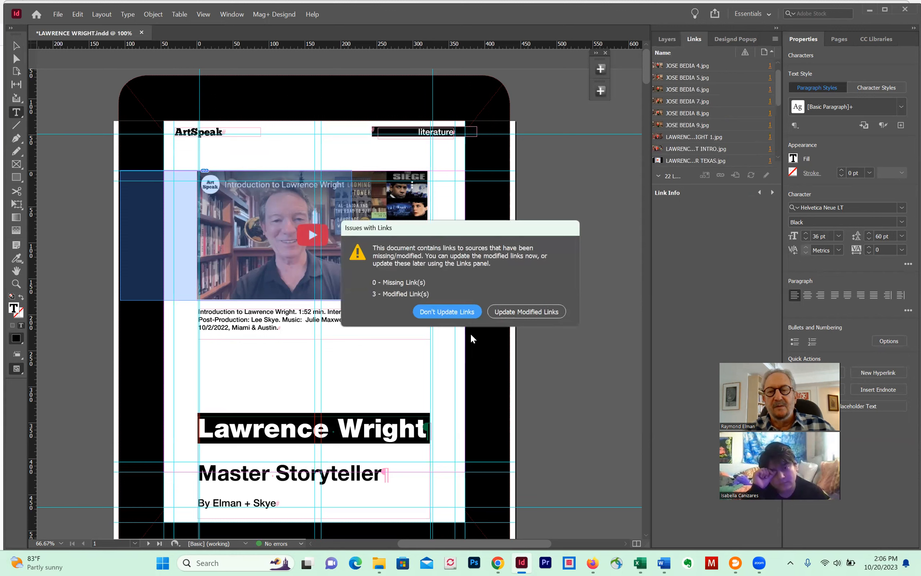
click(438, 311)
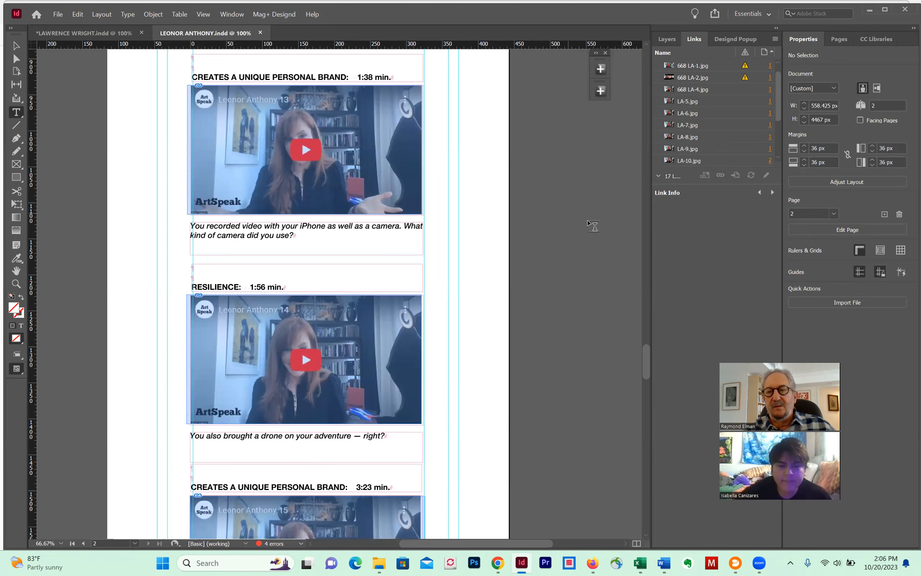
Examine the font size and character formatting of the main name line and the "Artivist" line on page 1.
drag(651, 348, 654, 67)
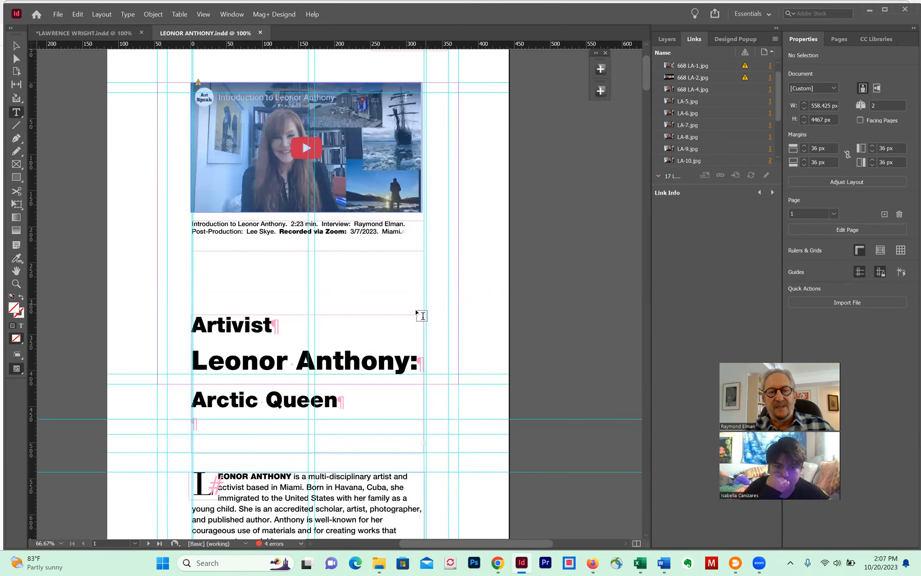
triple_click(244, 356)
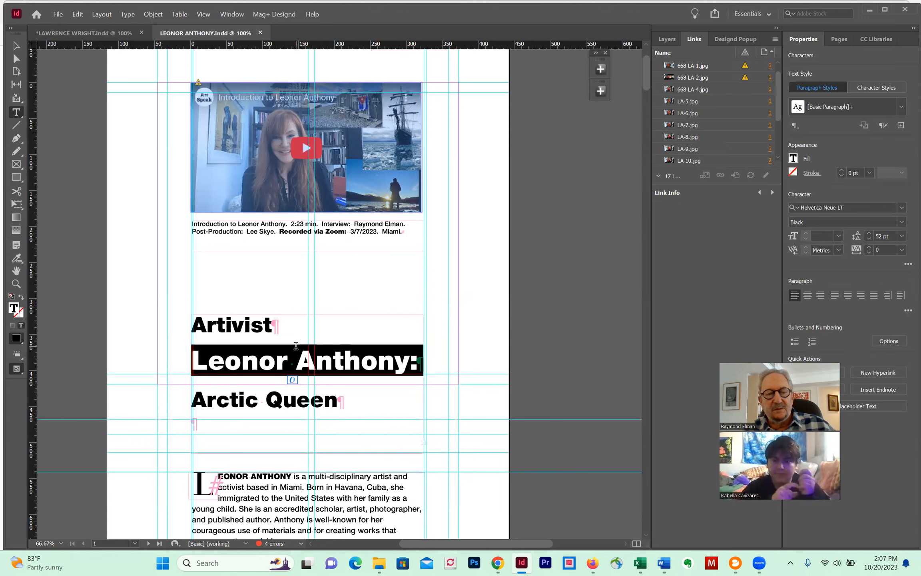
click(839, 237)
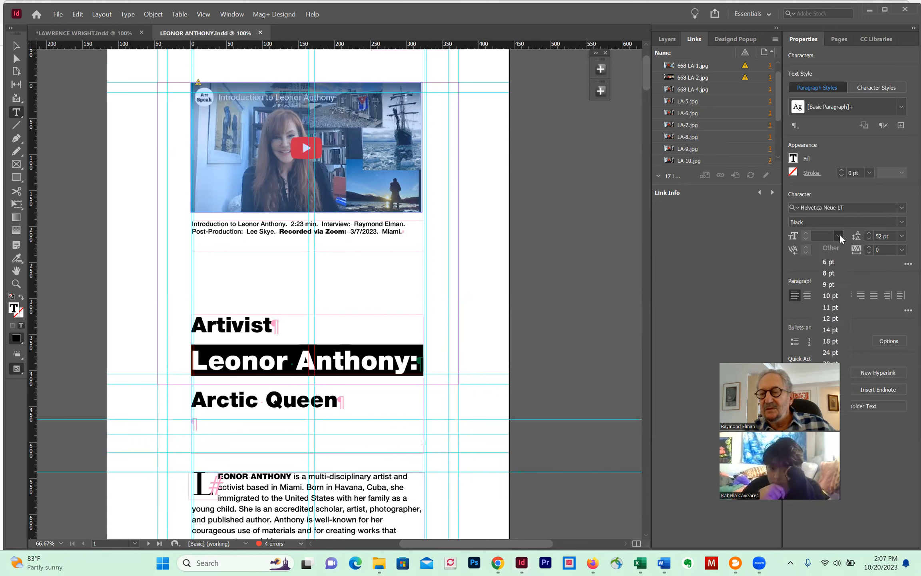
click(363, 357)
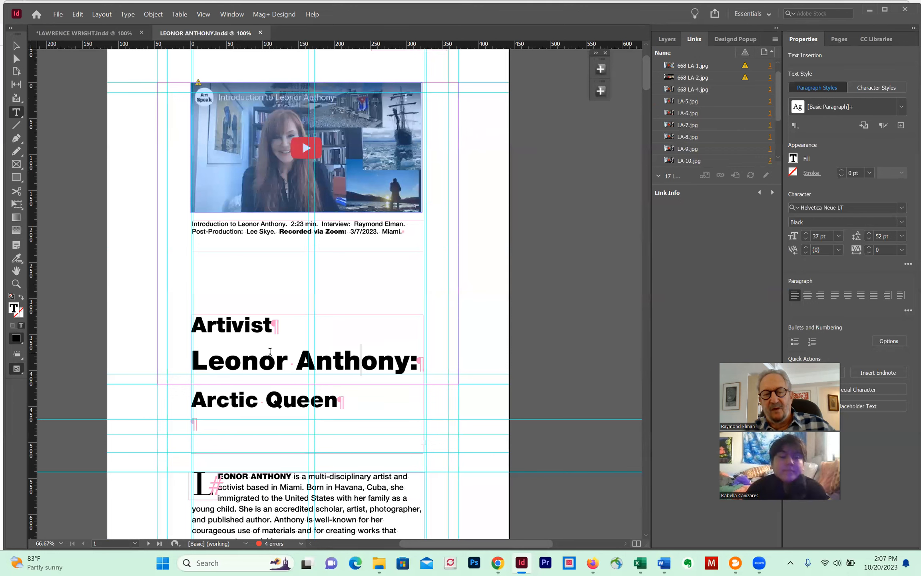
double_click(231, 320)
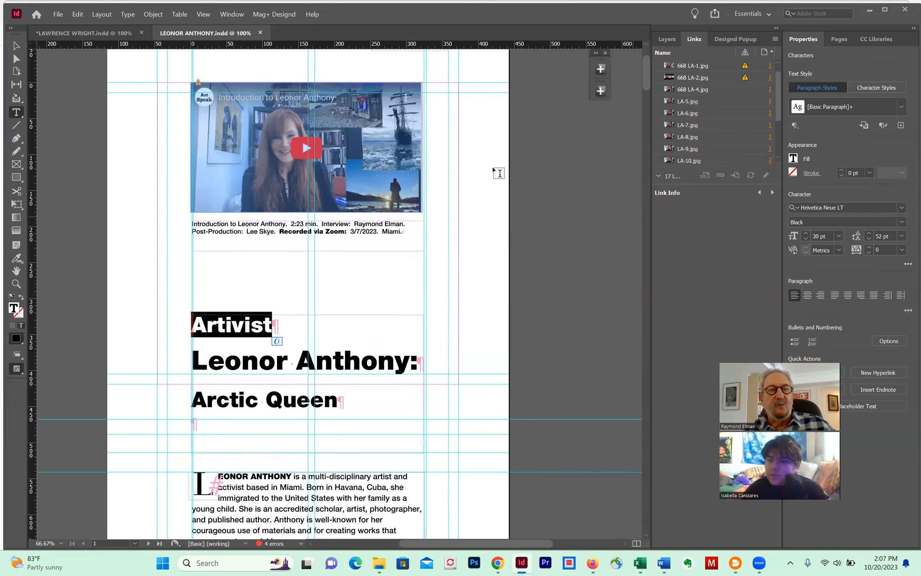
Return to the LAWRENCE WRIGHT document and check the character formatting of "Master" in the "Master Storyteller" subtitle.
click(75, 32)
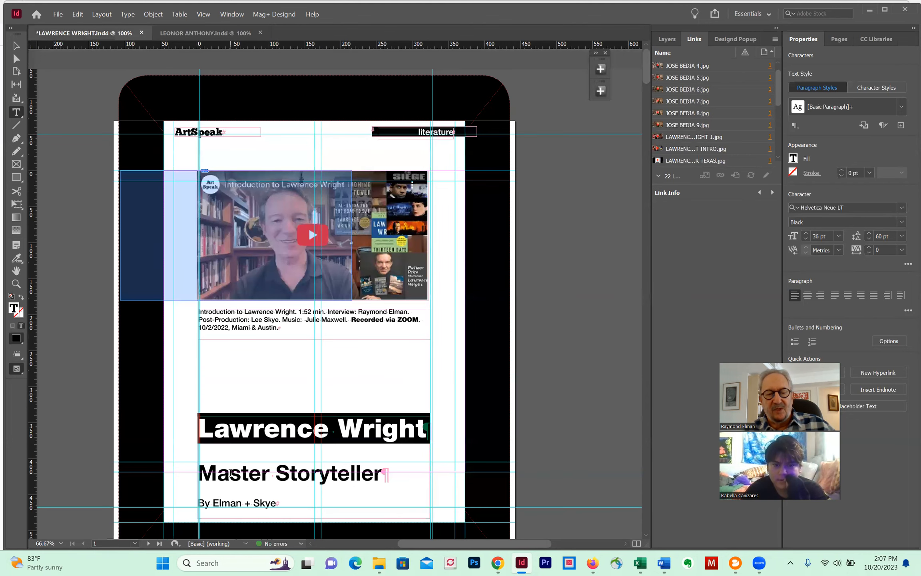
double_click(231, 473)
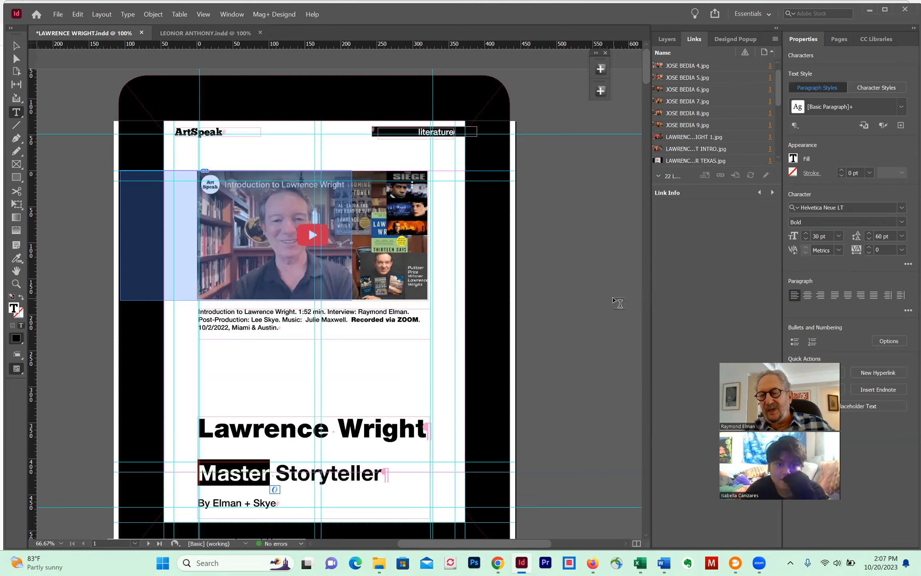
scroll(491, 318, down, 3)
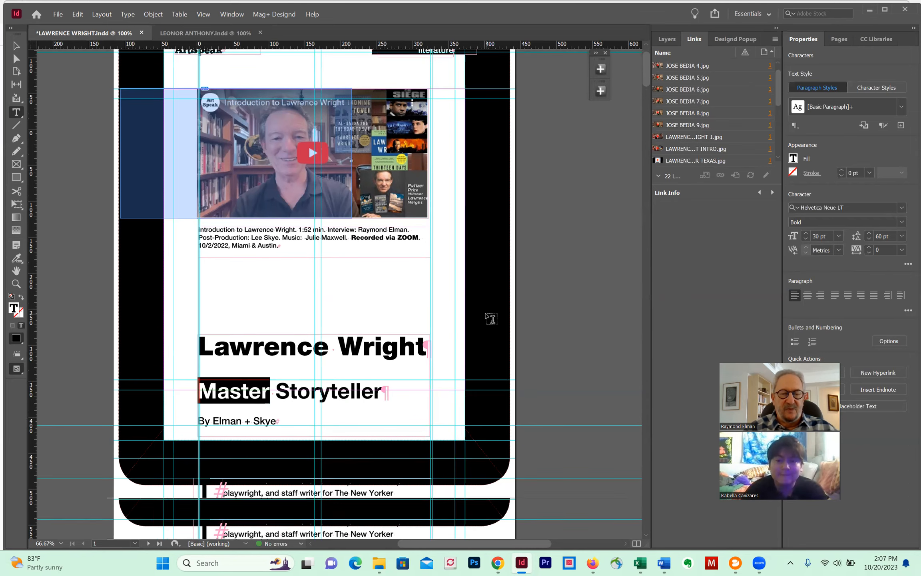
scroll(491, 318, down, 2)
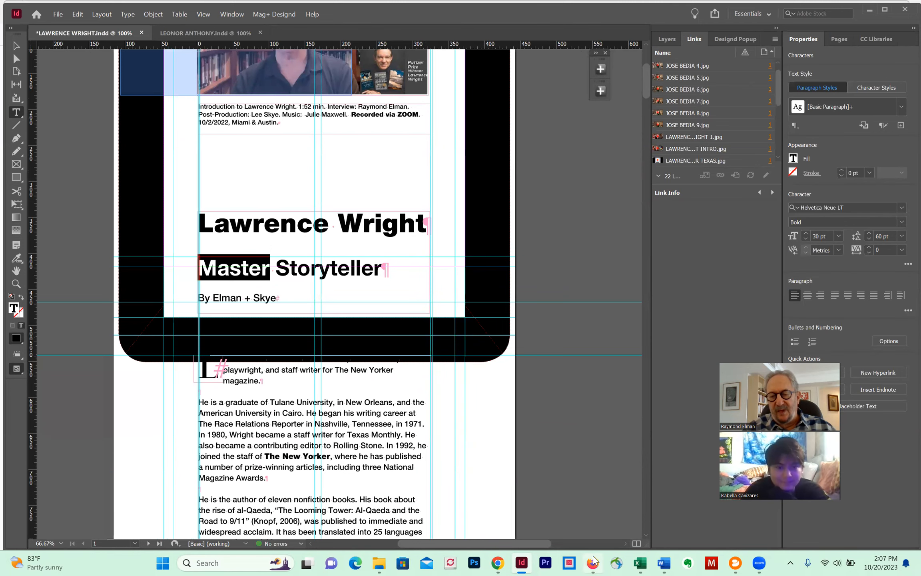
Switch to Firefox and review the Lawrence Wright web page from its title and biography to the first interview videos.
mouse_move(595, 560)
click(610, 521)
scroll(452, 284, up, 10)
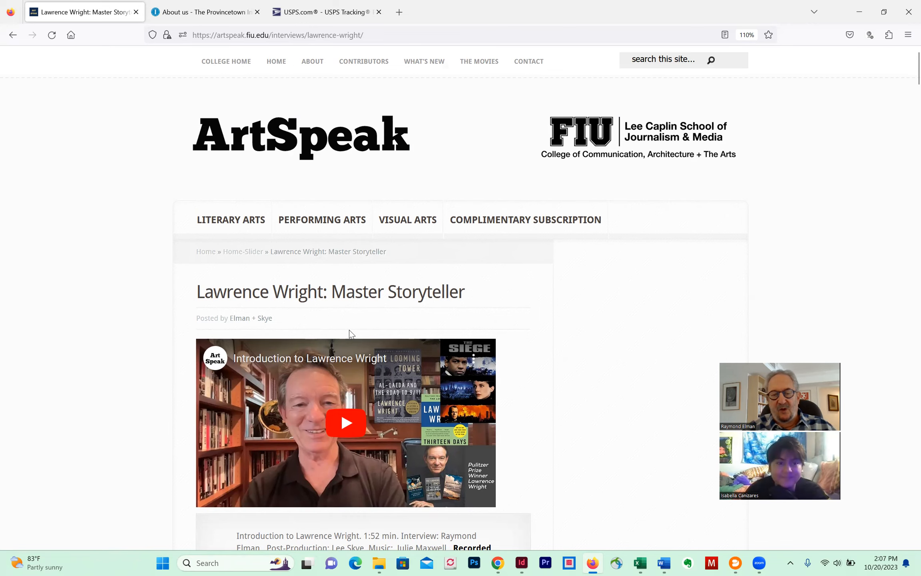
scroll(349, 329, down, 3)
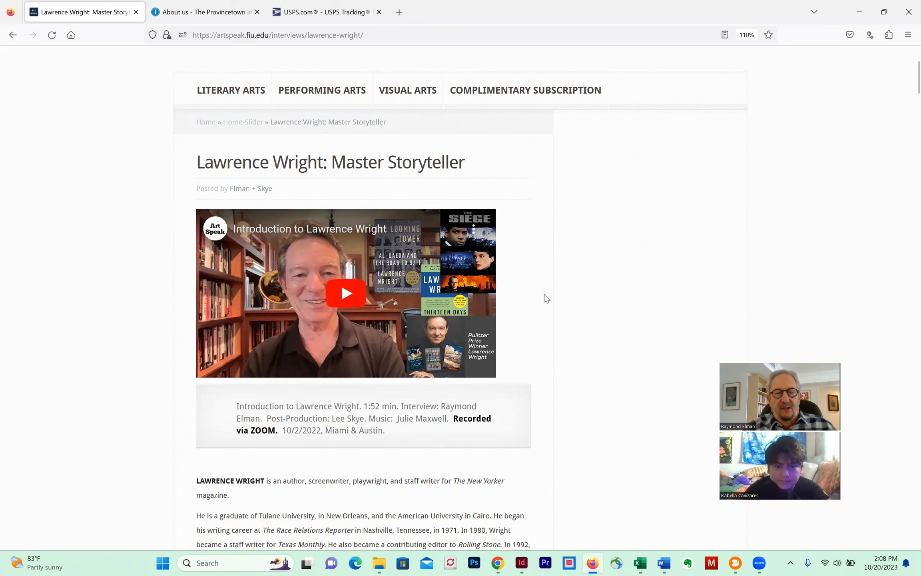
scroll(544, 294, down, 20)
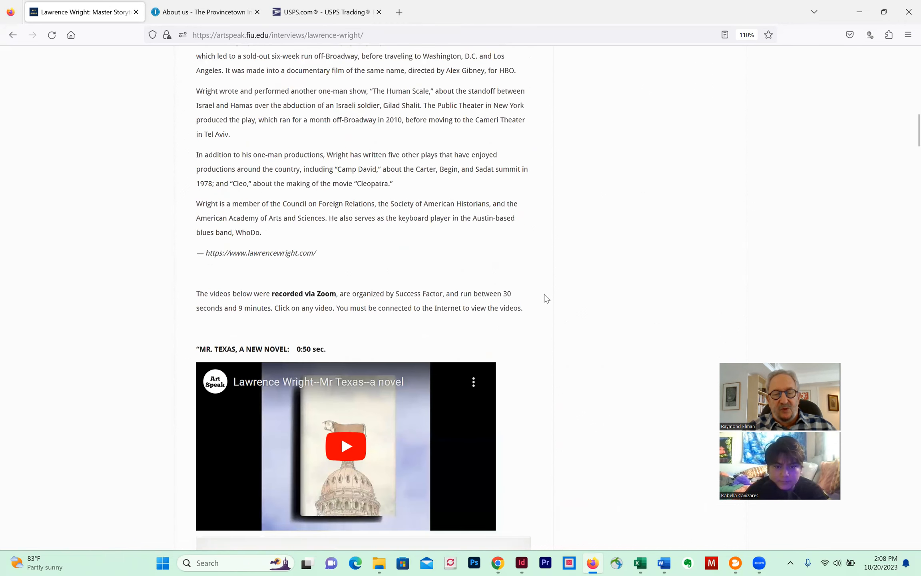
scroll(544, 294, down, 10)
scroll(544, 294, up, 7)
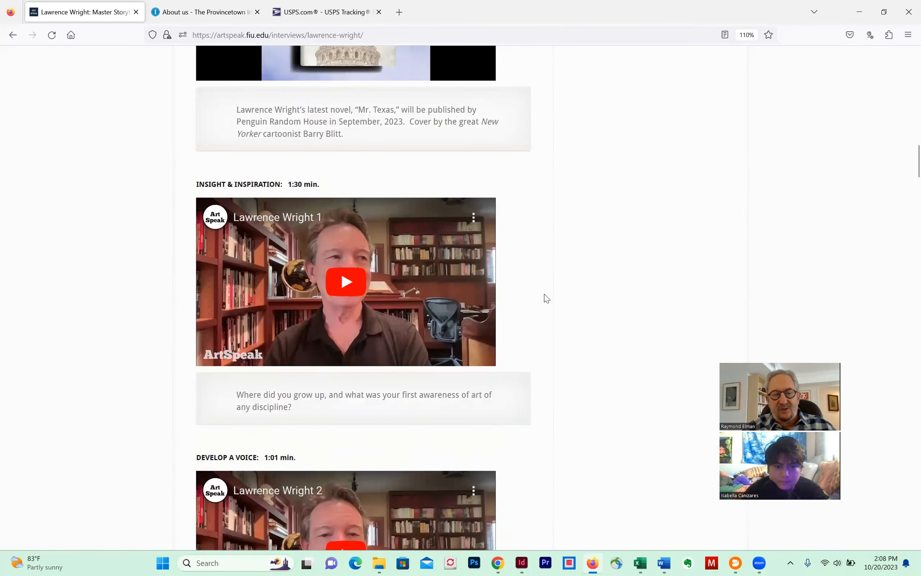
scroll(544, 294, up, 7)
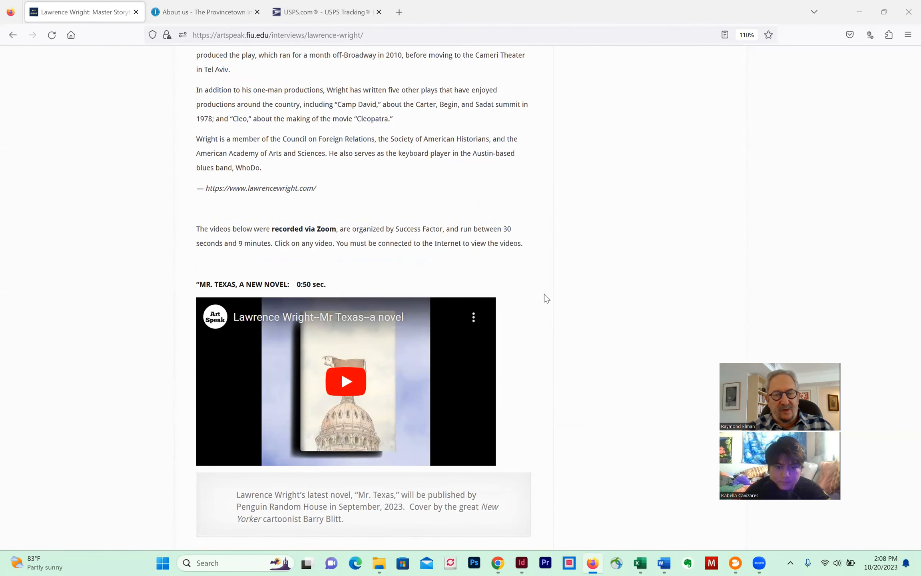
key(alt+Tab)
key(alt+Tab)
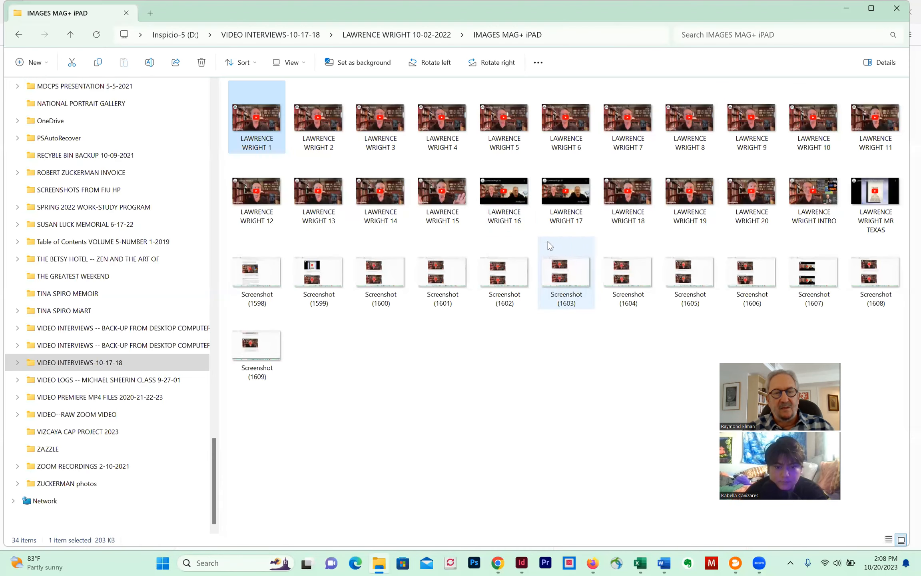
click(334, 201)
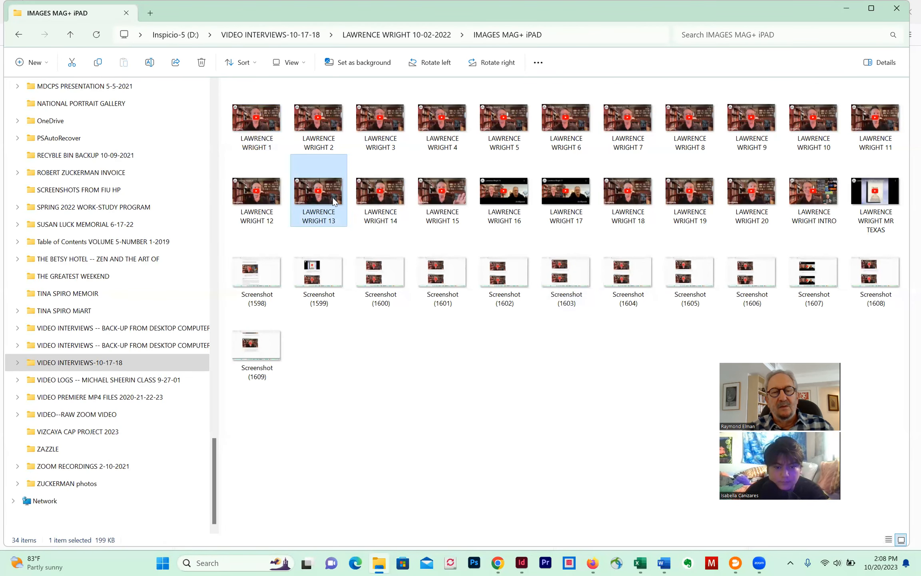
Open the LAWRENCE WRIGHT 13 image in Adobe Photoshop 2022 and bring it to the front.
right_click(334, 201)
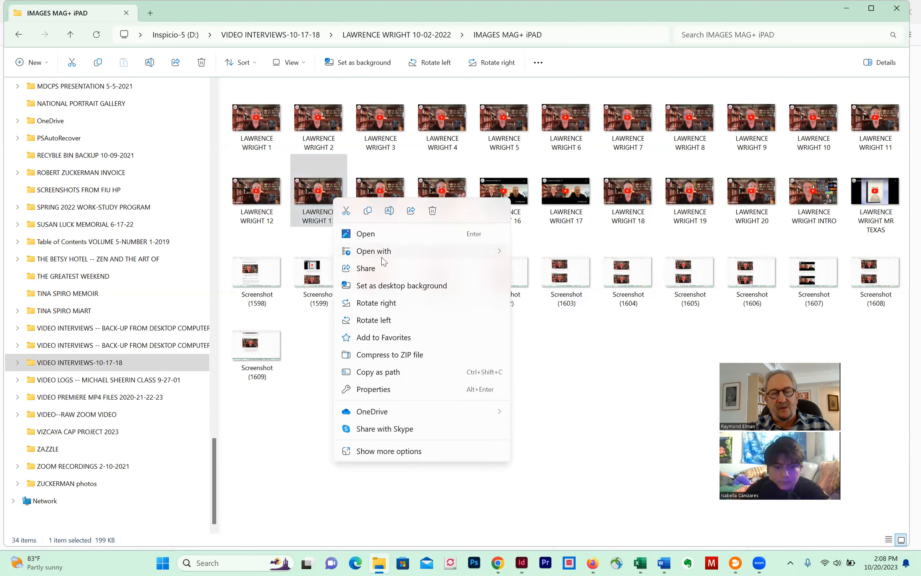
mouse_move(403, 254)
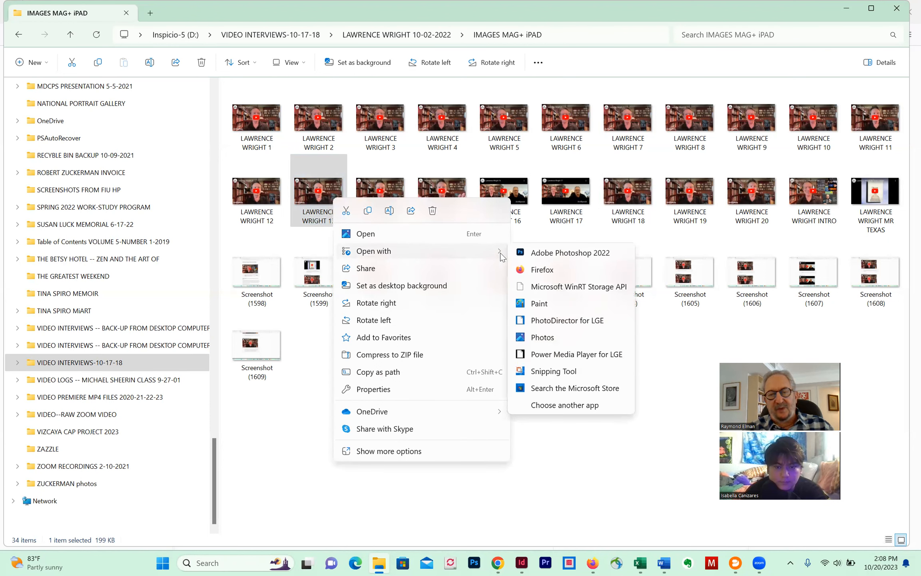
click(537, 256)
click(541, 259)
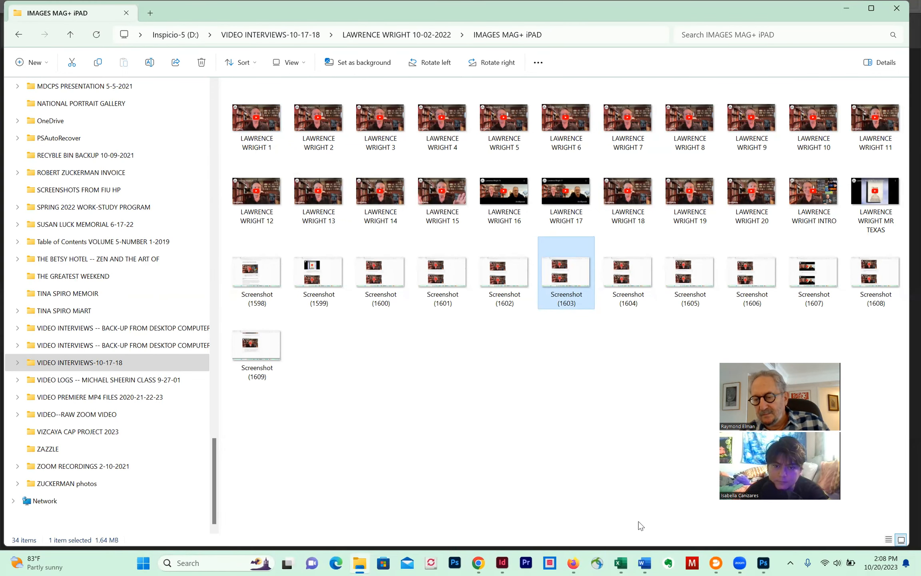
click(764, 563)
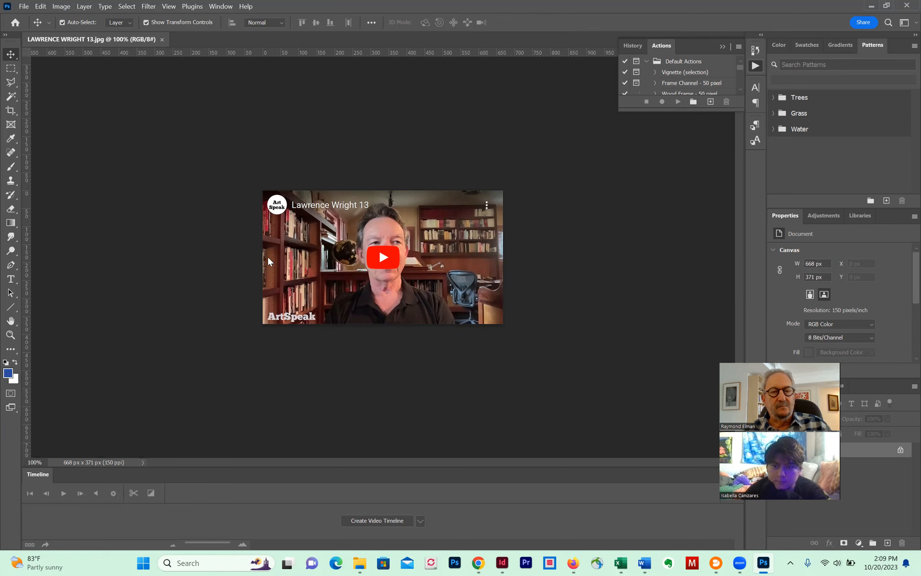
Check the image's pixel dimensions and resolution without changing them, and close the image and Photoshop.
key(alt+i)
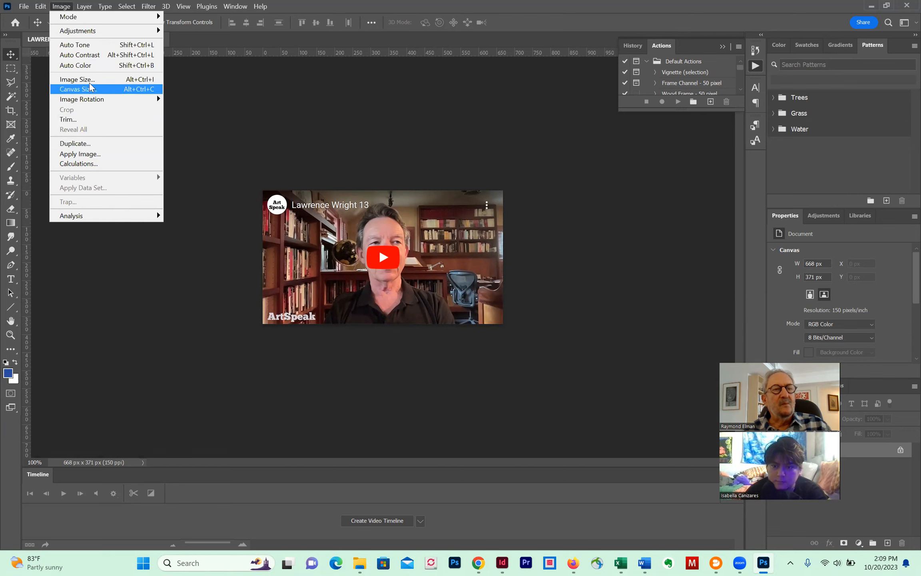
key(Escape)
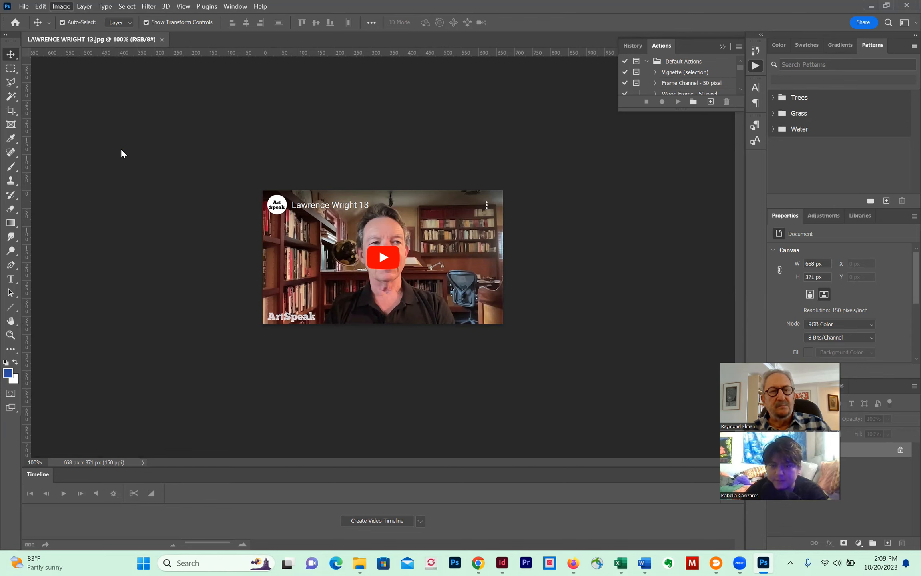
key(alt+ctrl+i)
click(61, 7)
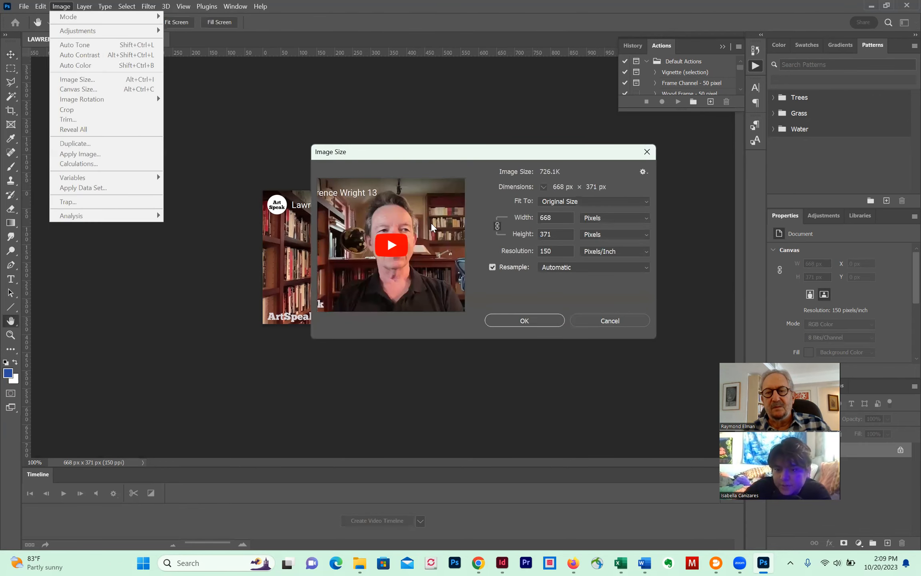
click(612, 323)
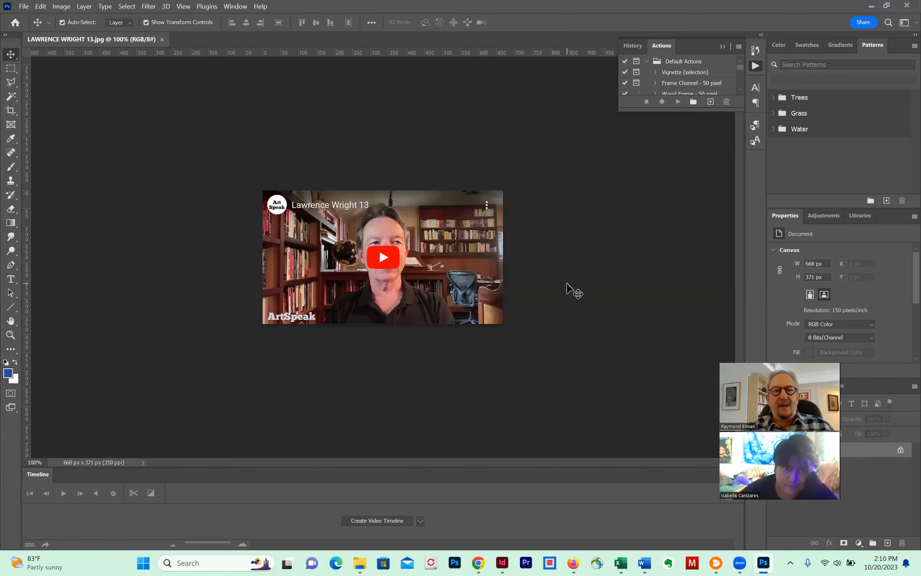
click(906, 8)
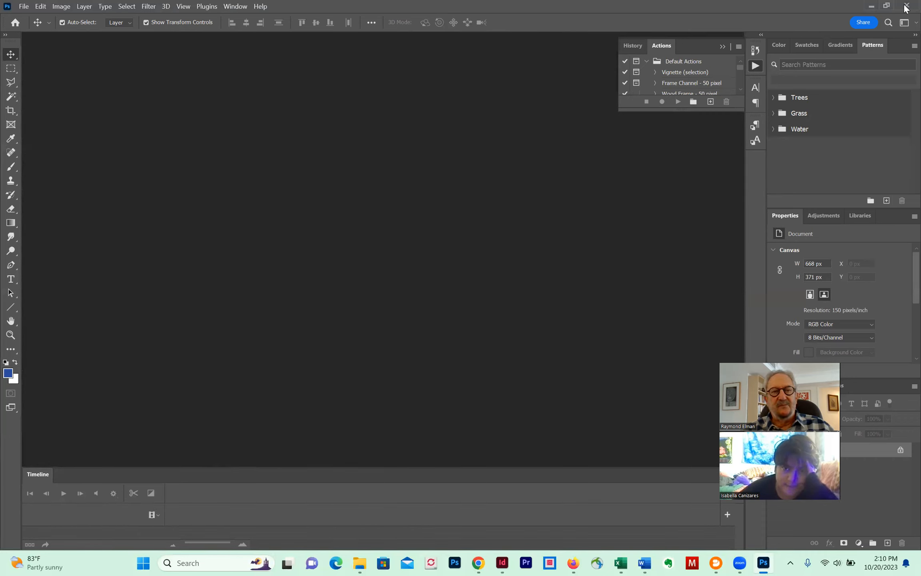
click(906, 7)
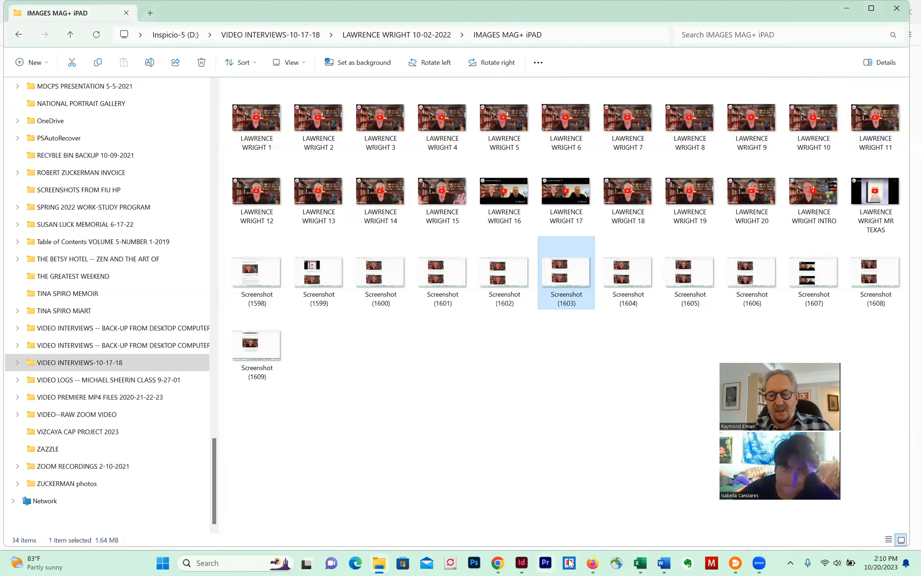
Switch to InDesign and hide the "Device portrait" layer of the LAWRENCE WRIGHT document.
click(524, 563)
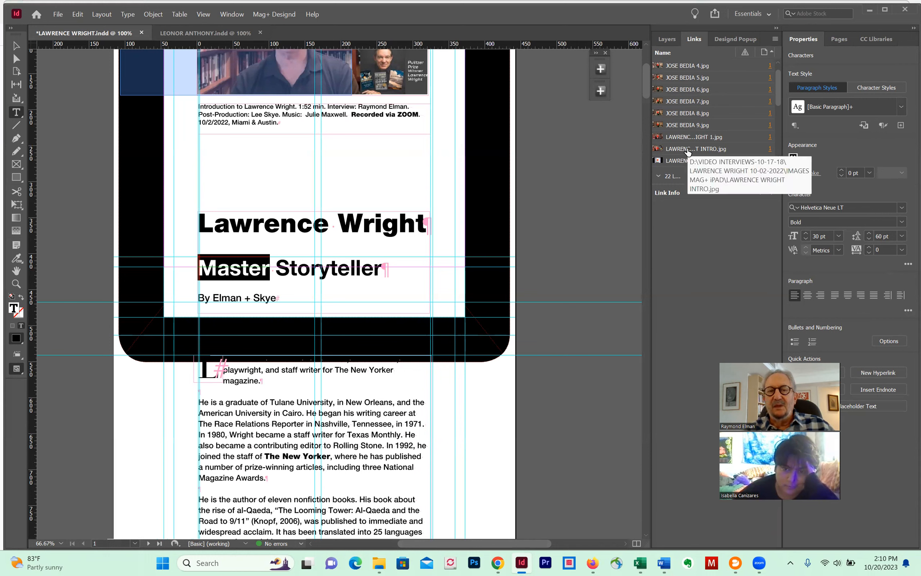
click(676, 39)
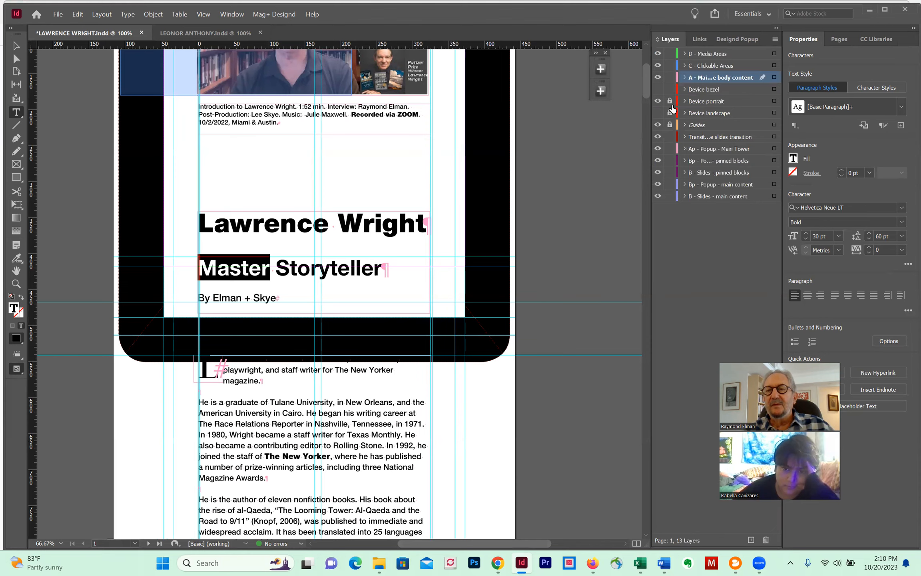
click(658, 101)
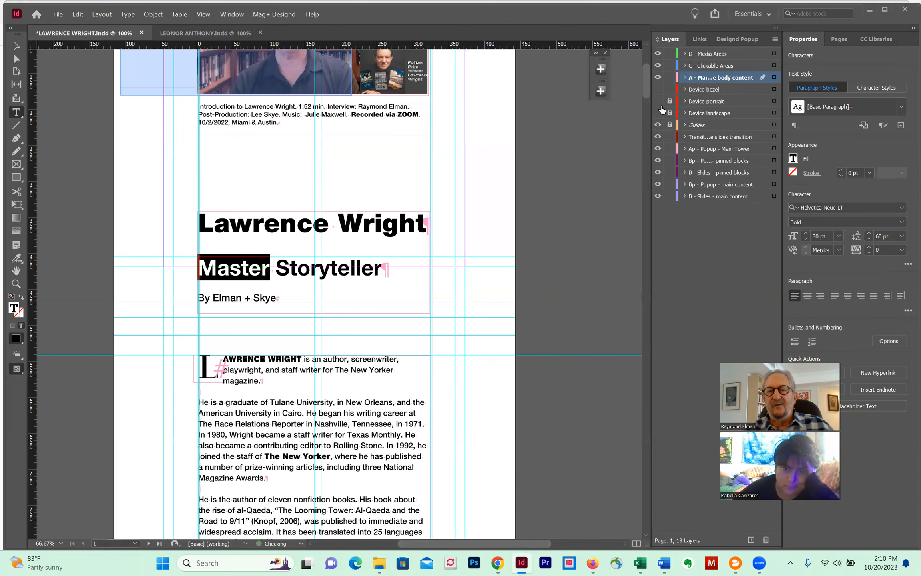
Check the character formatting of the biography body text and of its large initial "L".
scroll(393, 323, down, 5)
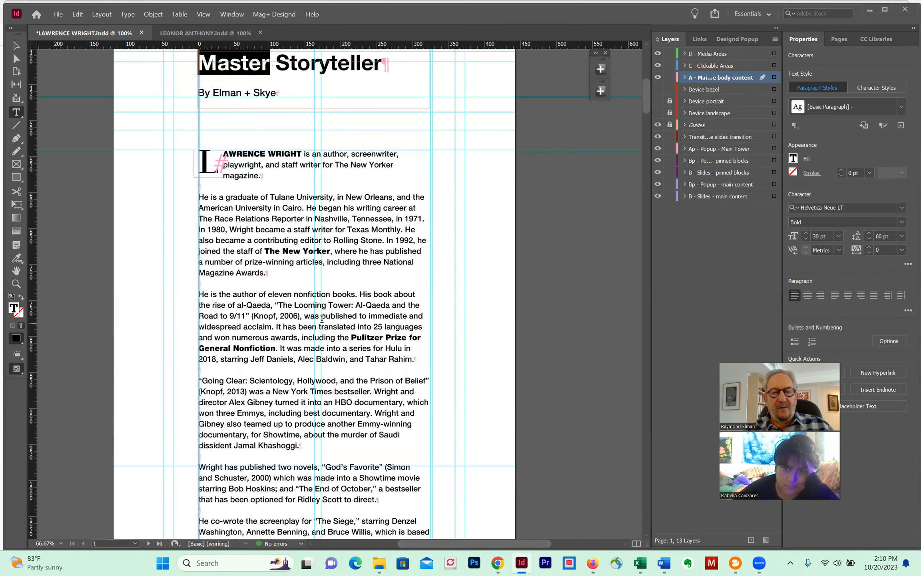
click(321, 318)
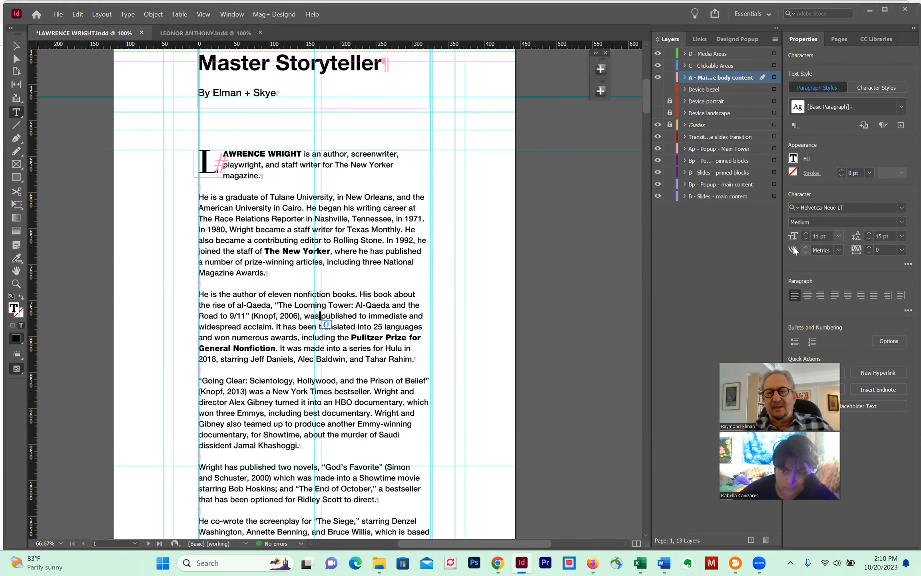
scroll(348, 282, up, 3)
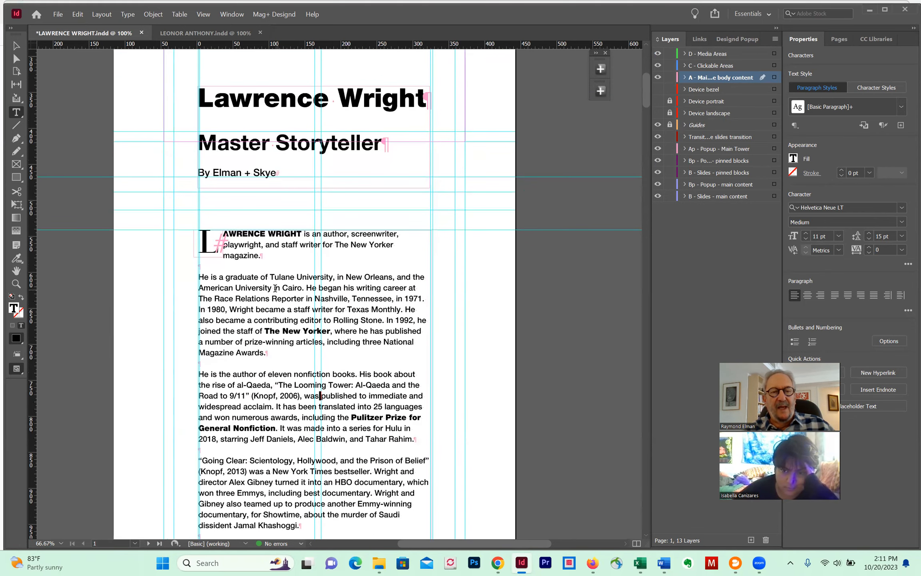
click(198, 239)
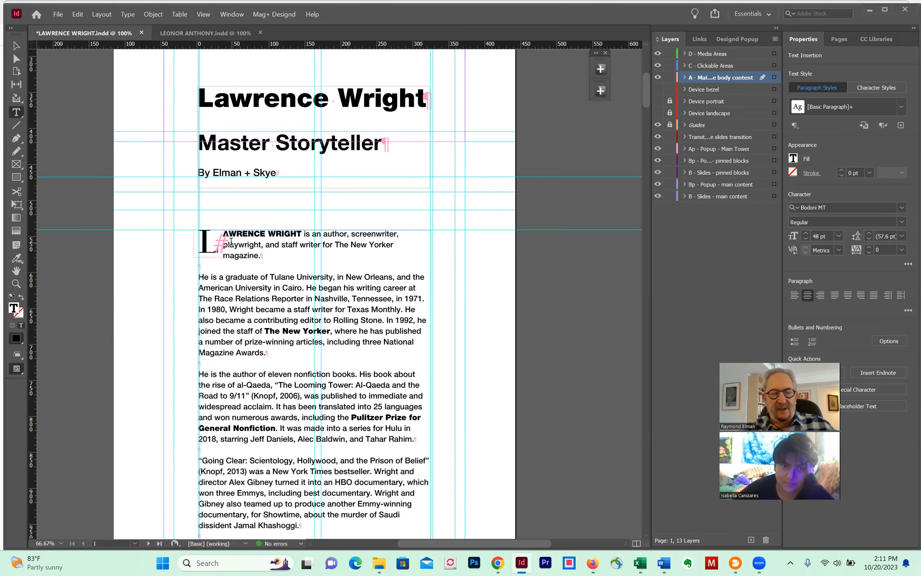
Examine the rest of the biography and the video blocks from "CRITICAL THINKING" to "CREATIVE FLEXIBILITY".
scroll(273, 265, down, 10)
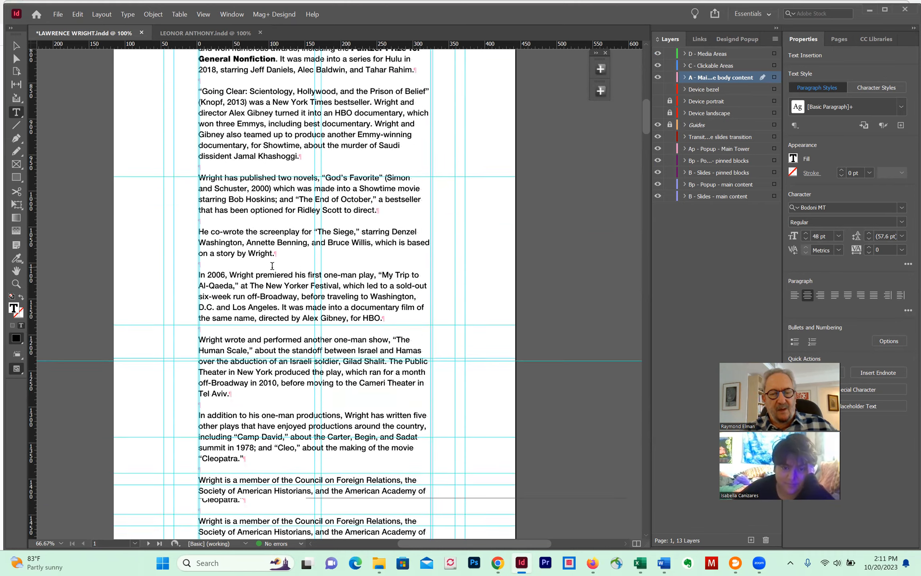
scroll(272, 266, down, 11)
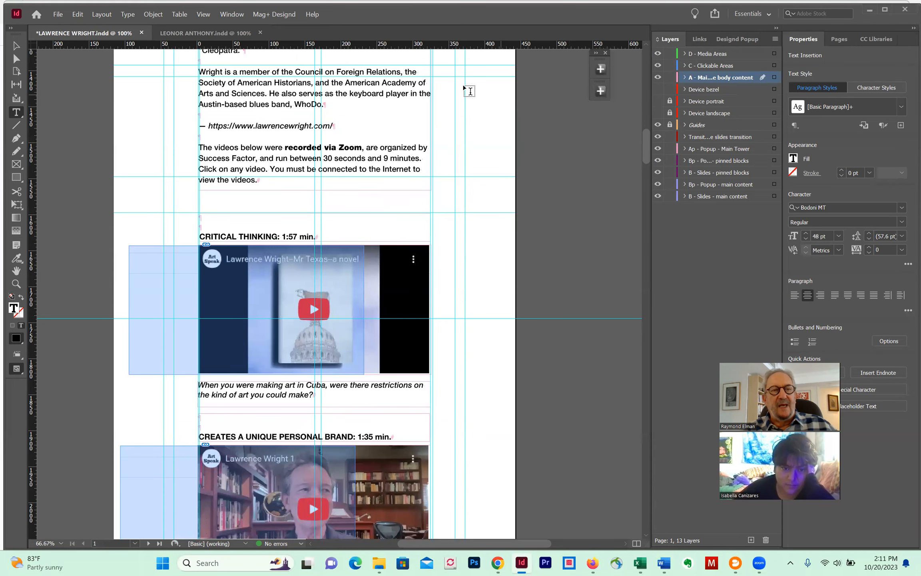
click(17, 47)
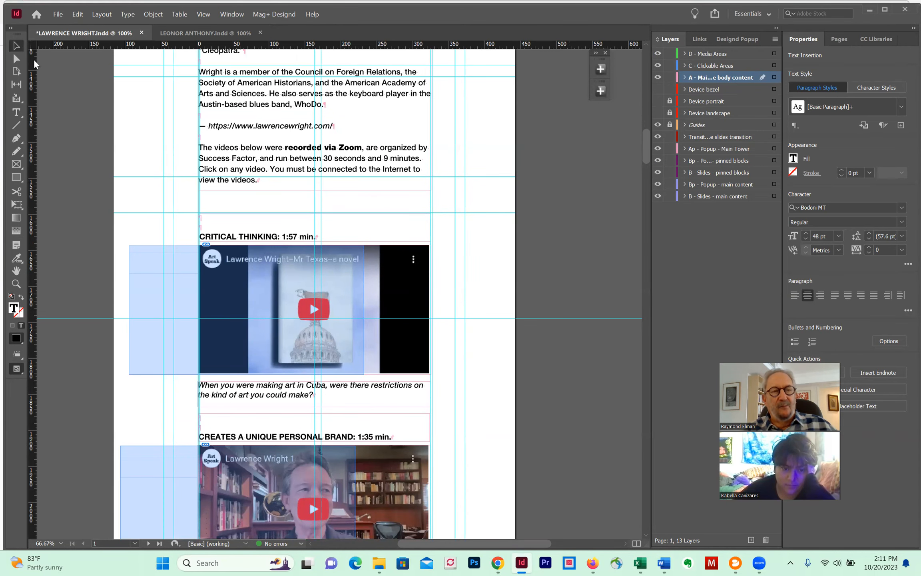
scroll(588, 264, down, 12)
click(336, 337)
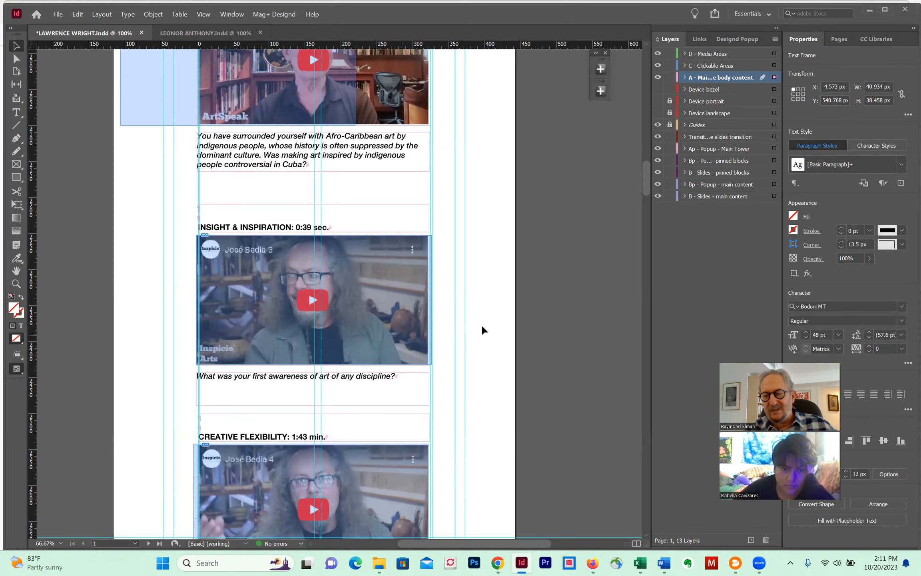
scroll(524, 307, up, 5)
scroll(524, 307, up, 2)
scroll(524, 308, down, 2)
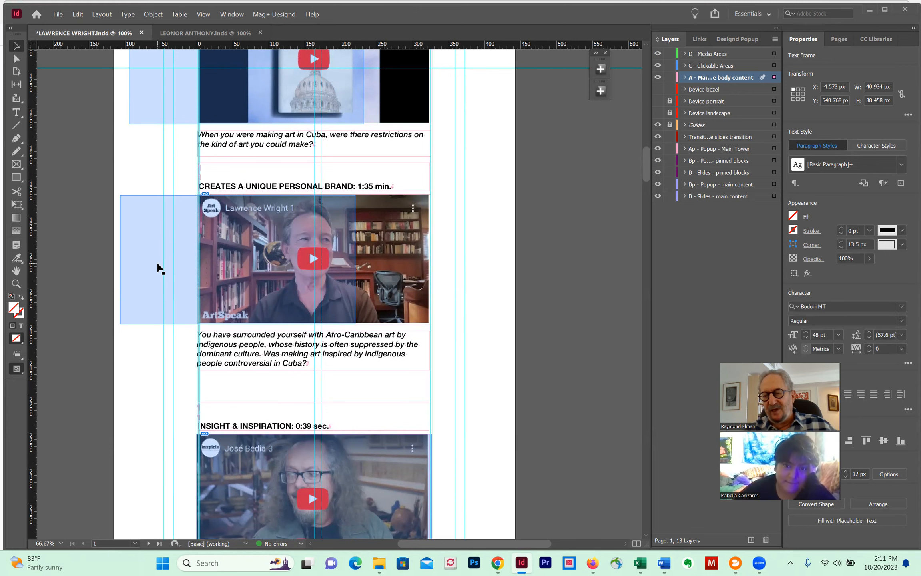
scroll(522, 219, down, 3)
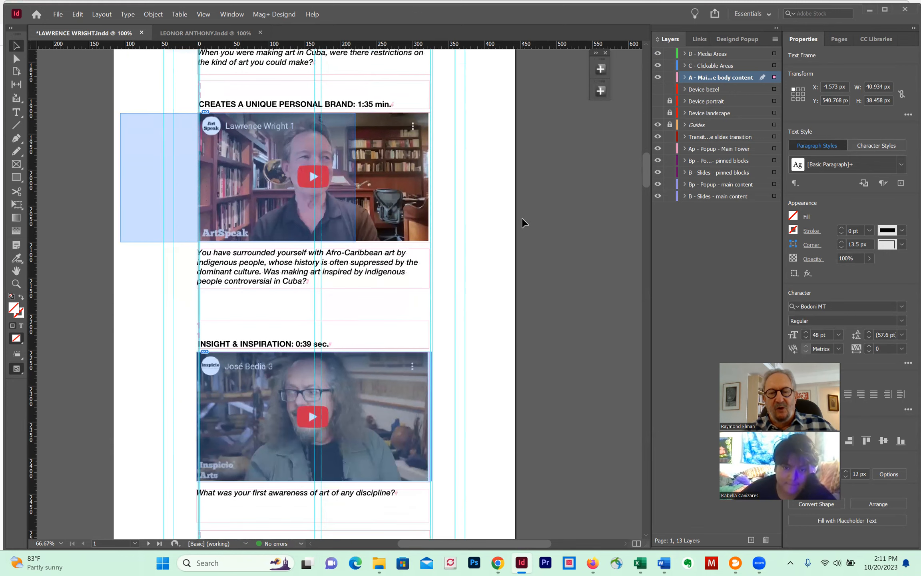
Move the clickable rectangle over the "INSIGHT & INSPIRATION" video image left to X -123.573 px, exposing the image's right part.
click(226, 352)
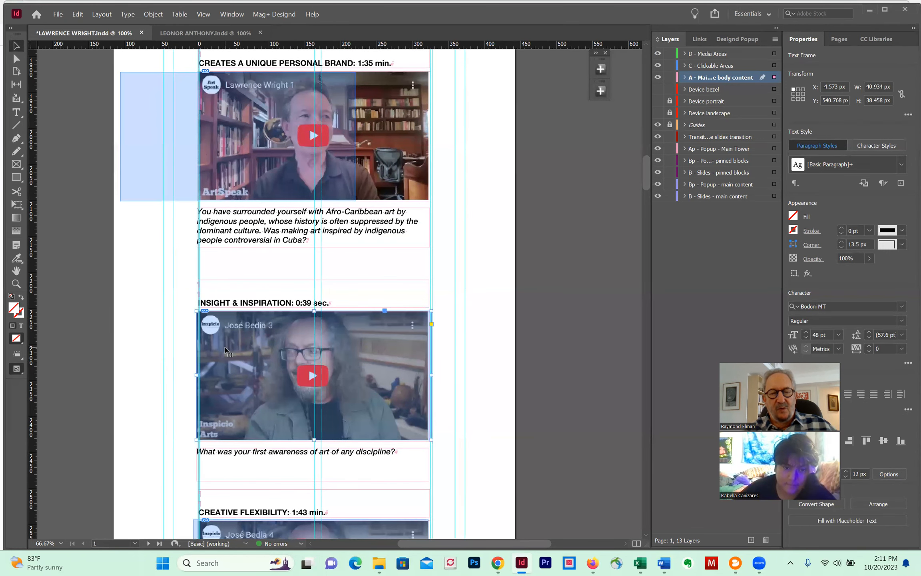
key(Left)
key(Left)
key(Left)
key(Left)
key(Left)
key(Left)
key(Left)
key(Left)
key(Left)
key(Left)
key(Left)
key(Left)
key(Left)
key(Left)
key(Left)
key(Left)
key(Left)
key(Left)
key(Left)
key(Left)
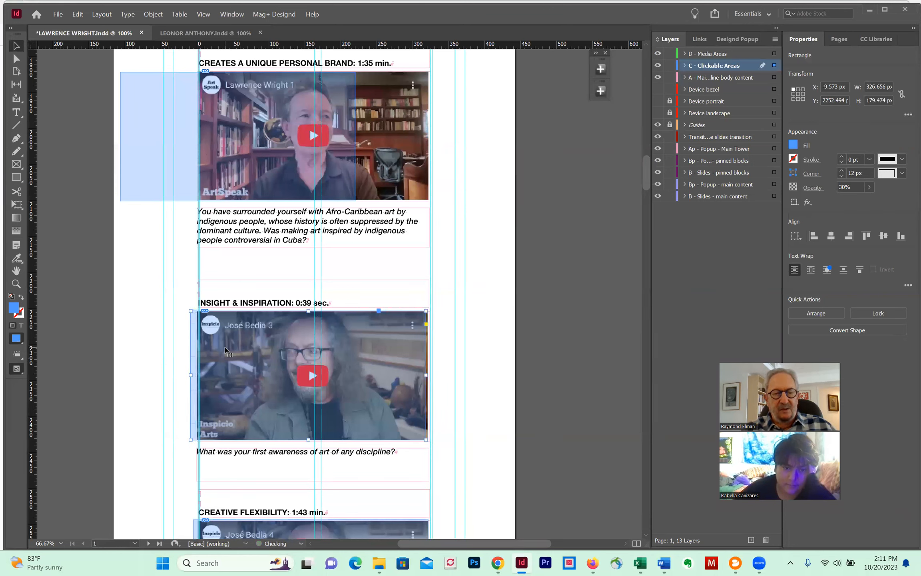
key(Left)
key(Left)
key(Left)
key(Left)
key(Left)
key(Left)
key(Left)
key(Left)
key(Left)
key(Left)
key(Left)
key(Left)
key(Left)
key(Left)
key(Left)
key(Left)
key(Left)
key(Left)
key(Left)
key(Left)
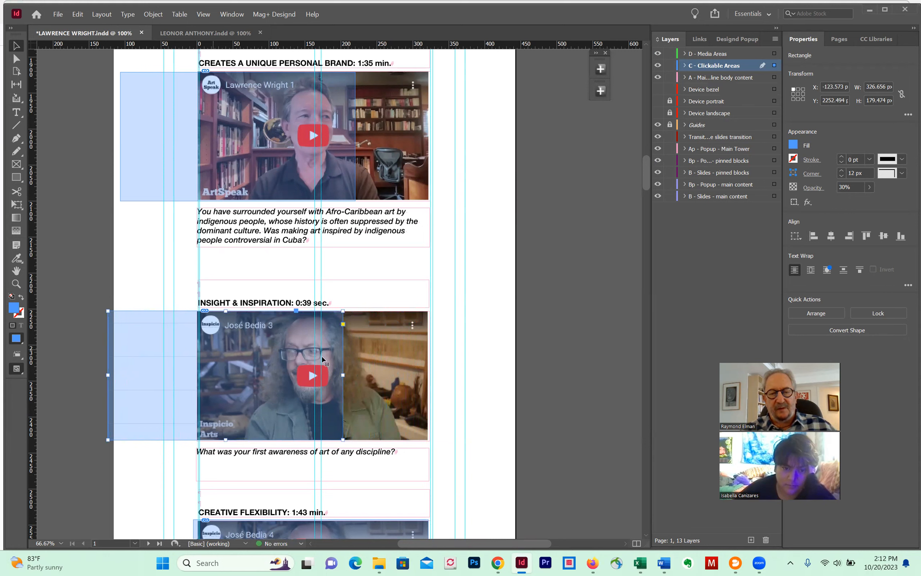
Replace the image in the "INSIGHT & INSPIRATION" frame with LAWRENCE WRIGHT 2 from the IMAGES MAG+ iPAD folder.
click(370, 376)
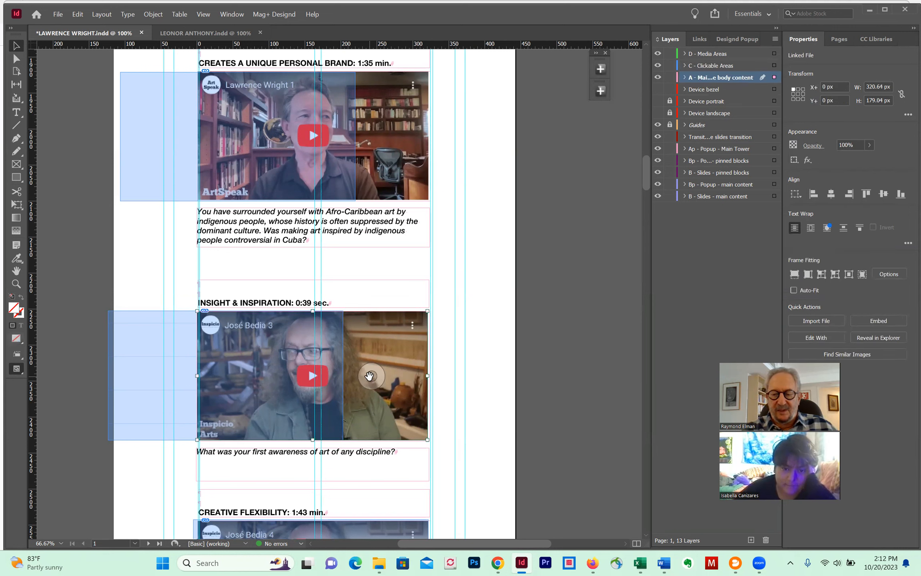
key(Delete)
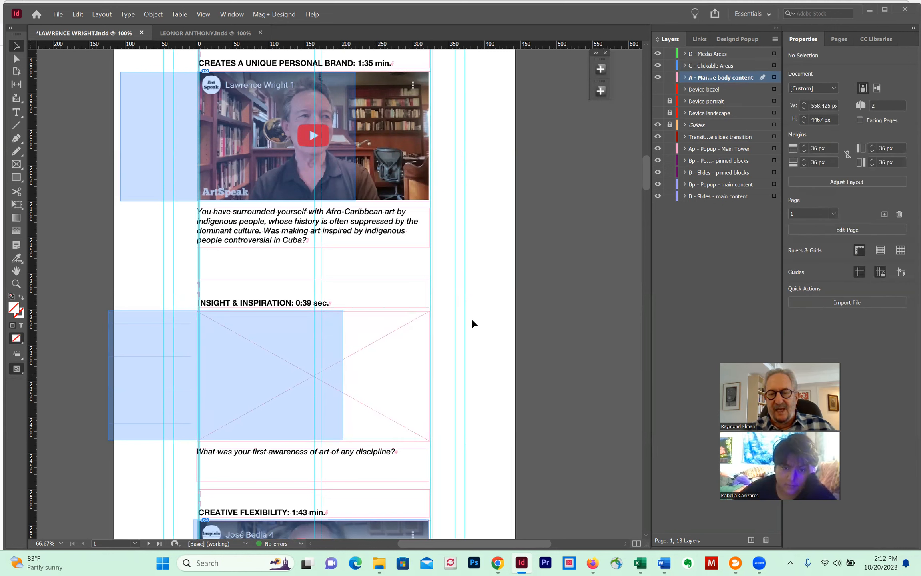
click(371, 338)
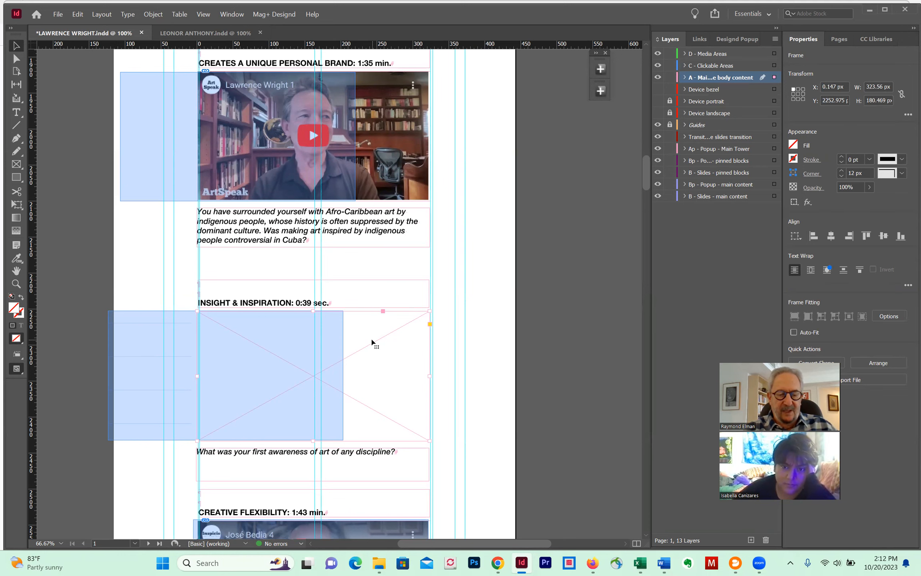
key(ctrl+d)
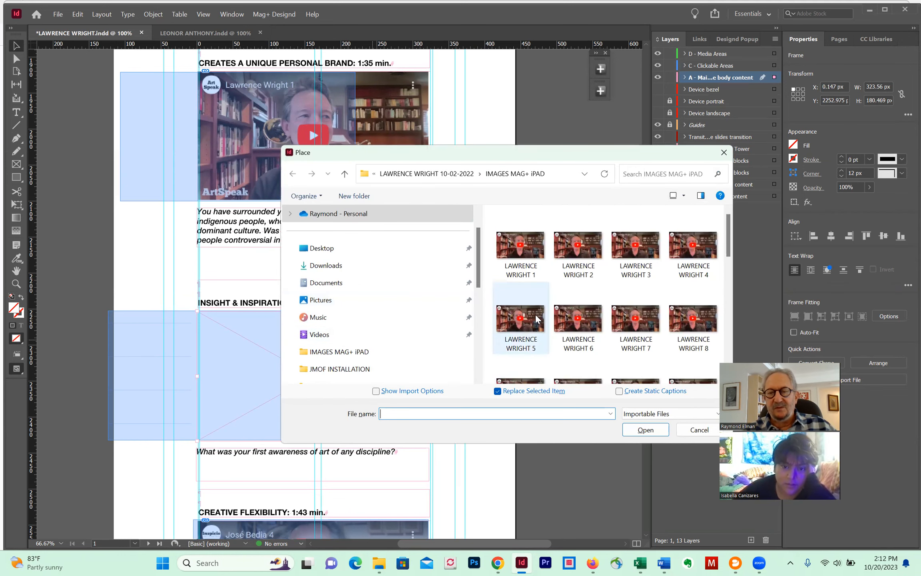
click(573, 250)
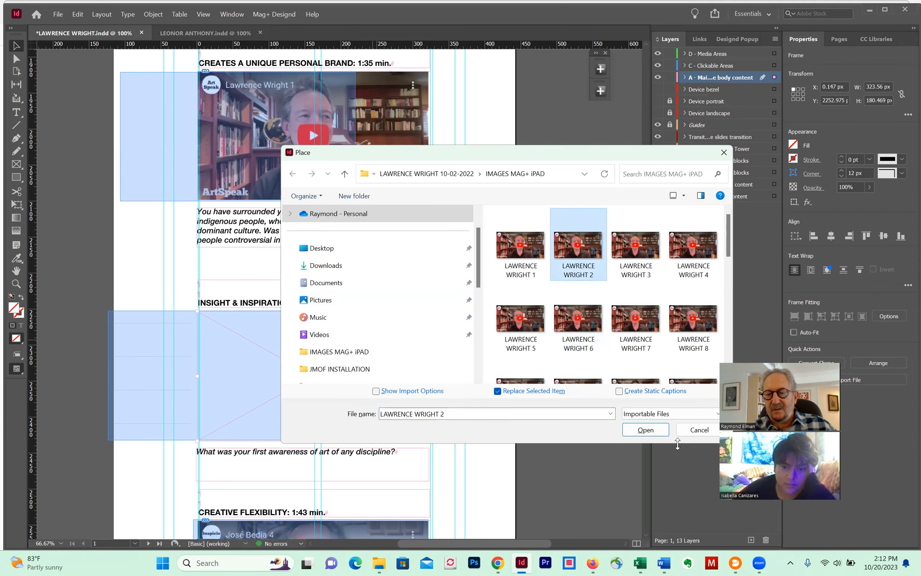
click(652, 430)
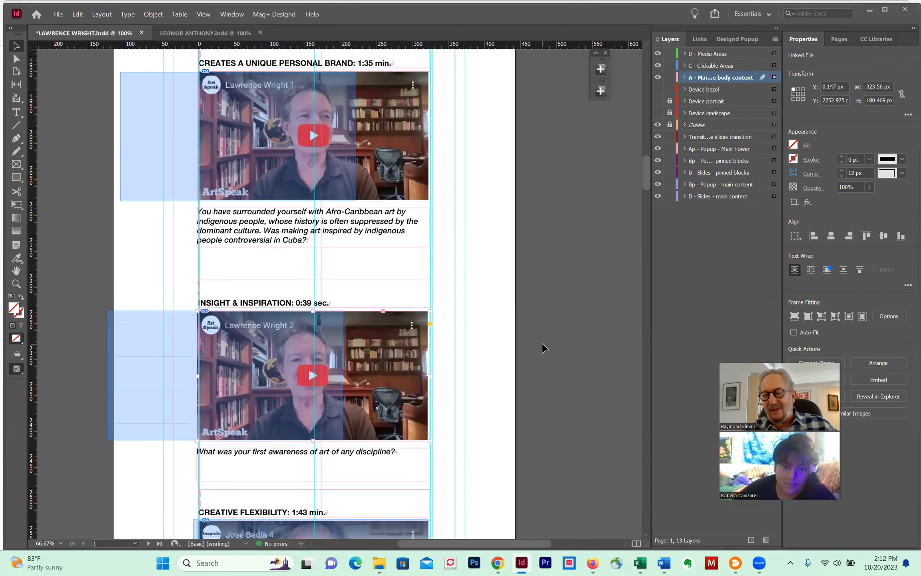
Check the Designd Object hotspot link settings of the clickable rectangle beside the "INSIGHT & INSPIRATION" image.
click(126, 356)
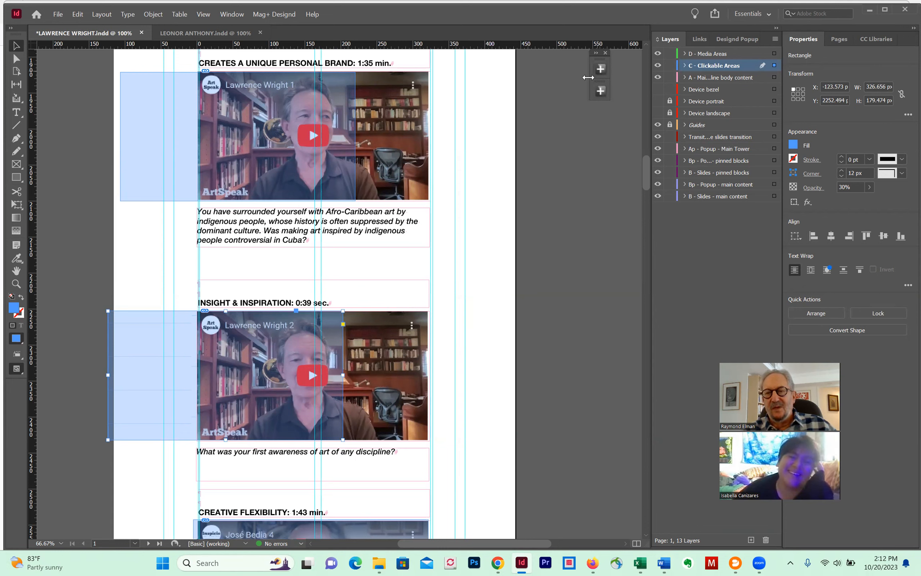
click(601, 69)
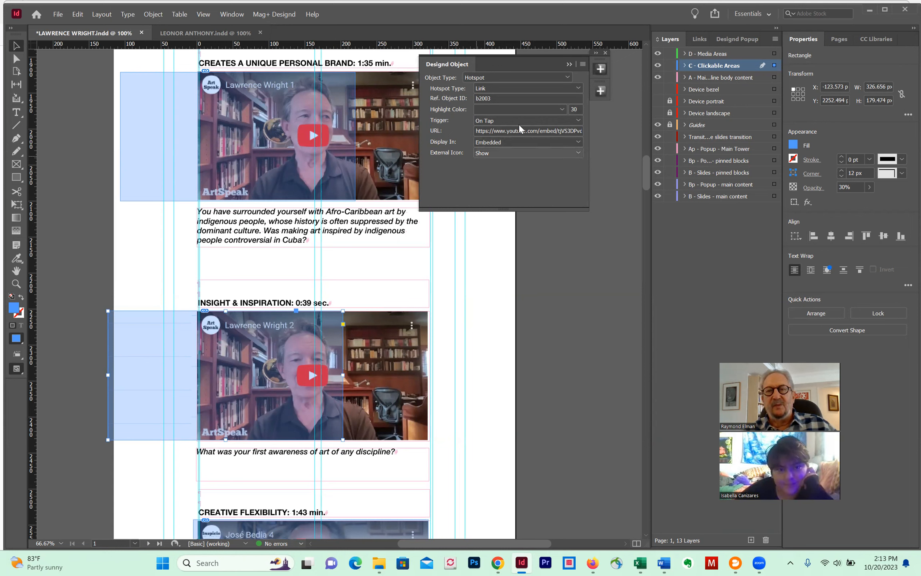
click(601, 69)
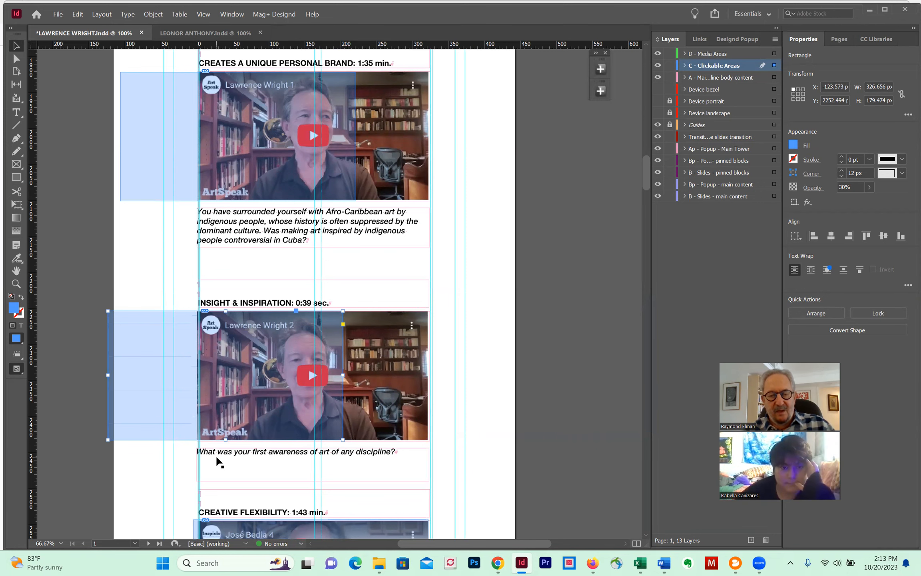
Switch to the Lawrence Wright page in Firefox and copy the question "When did you realize that your could write well?" below the Lawrence Wright 2 video.
key(alt+Tab)
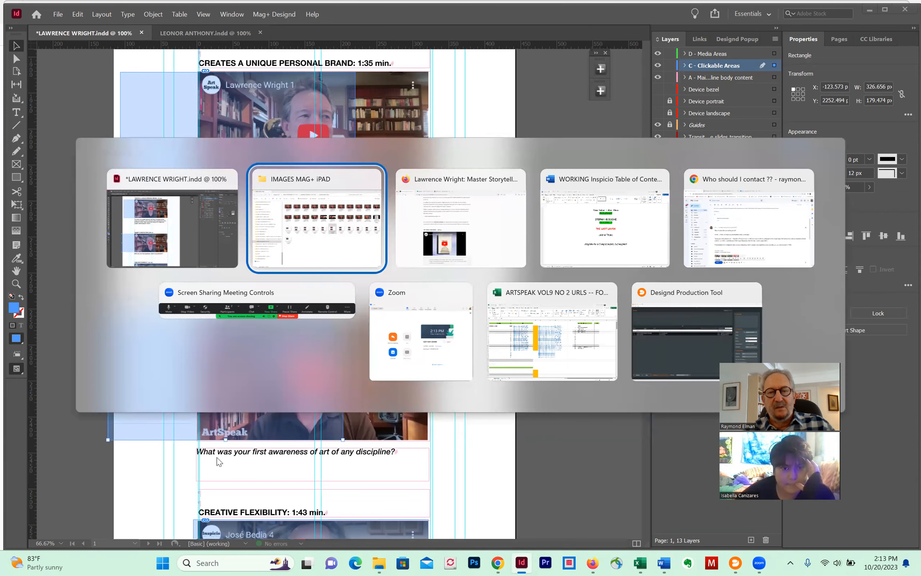
key(Tab)
key(Tab)
key(Tab)
key(Tab)
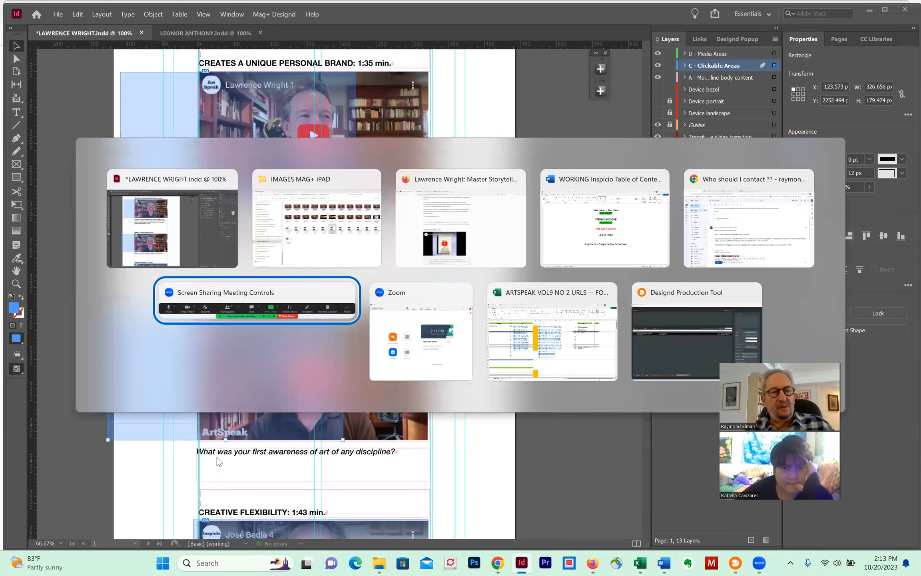
key(Tab)
key(Tab)
key(Tab)
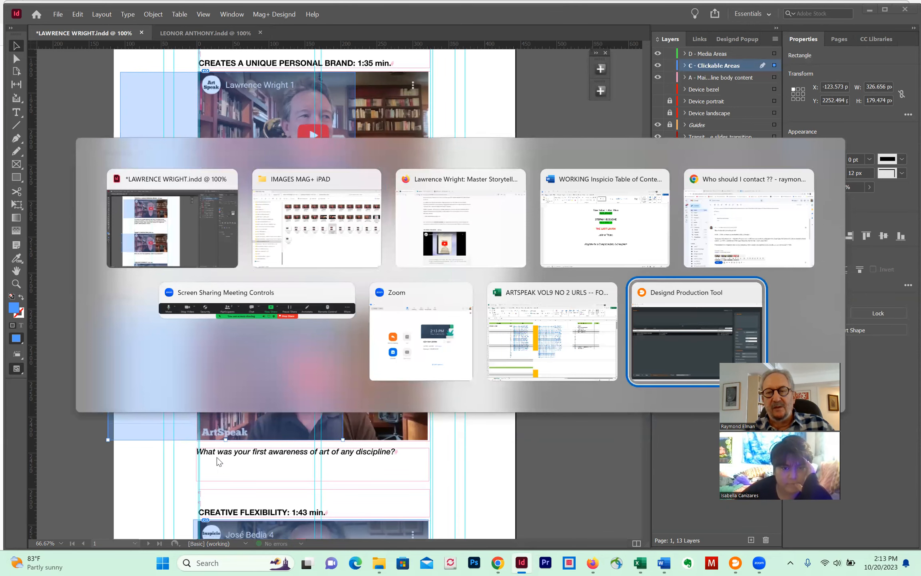
key(Tab)
key(Tab)
key(Tab)
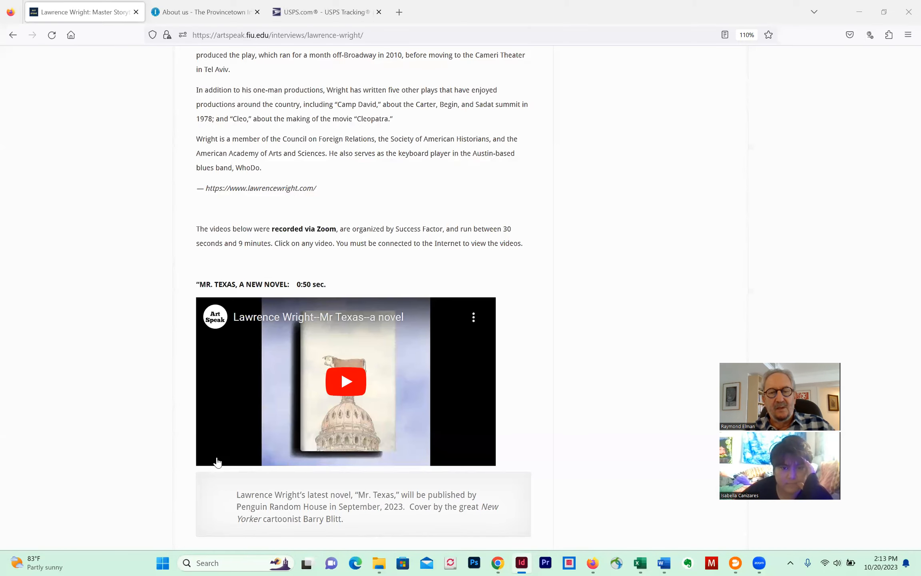
scroll(452, 426, down, 10)
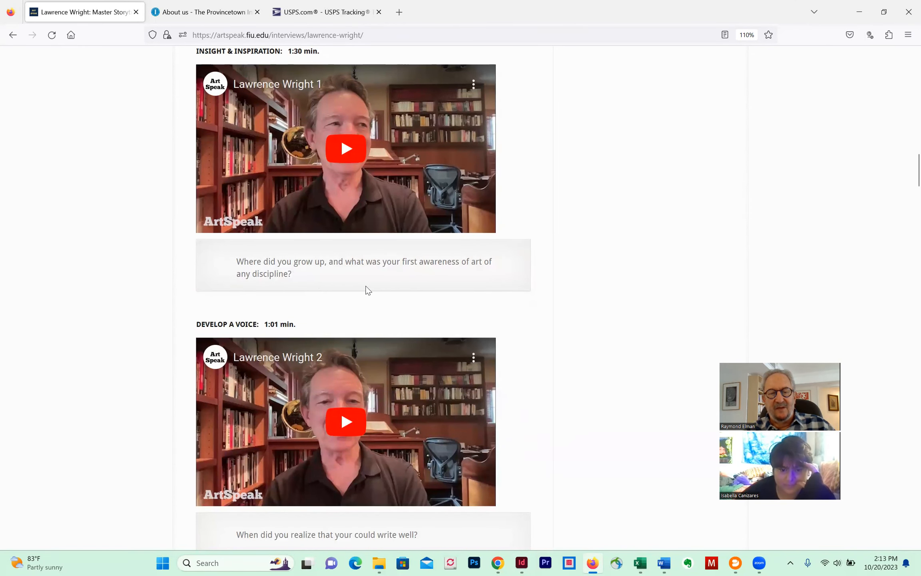
scroll(366, 288, down, 1)
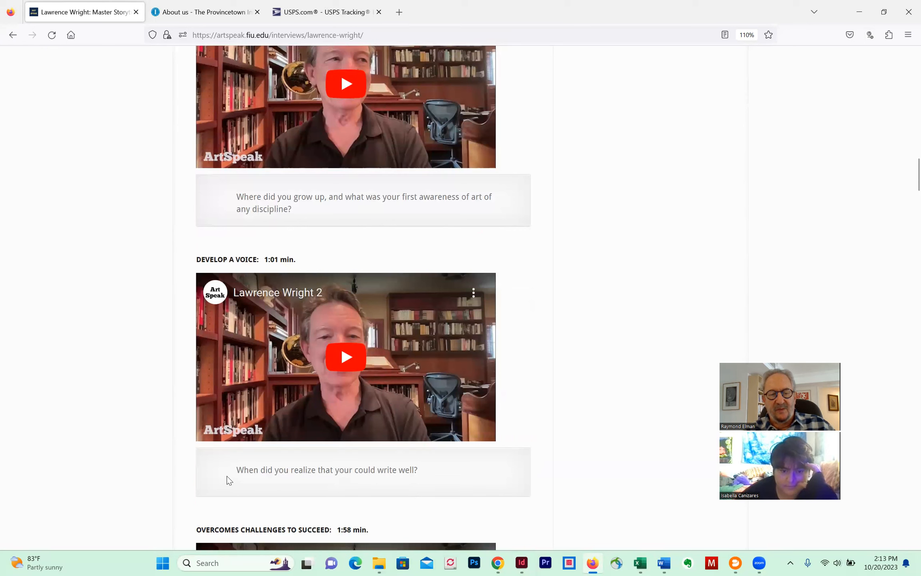
drag(229, 466, 438, 484)
key(ctrl+c)
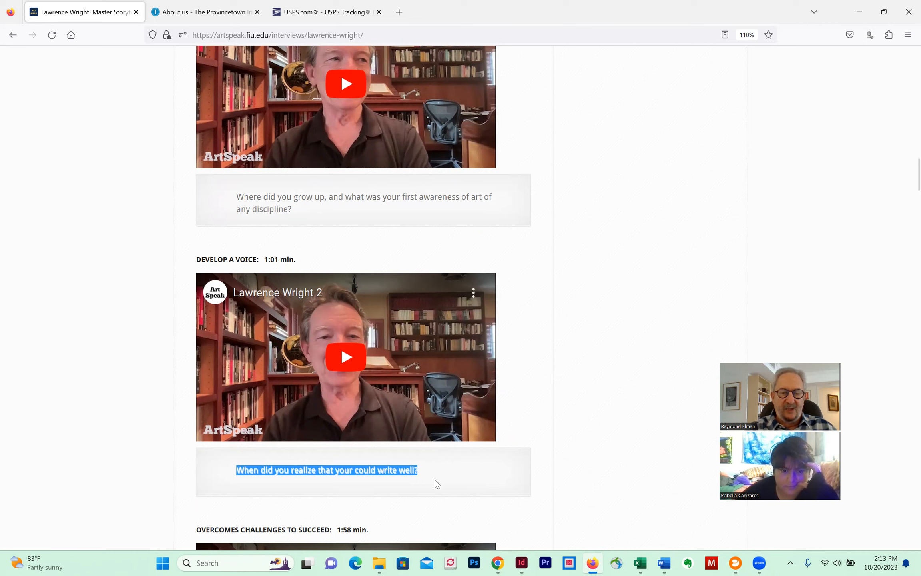
Back in InDesign, replace the caption below the "INSIGHT & INSPIRATION" video image with the copied question.
key(alt+Tab)
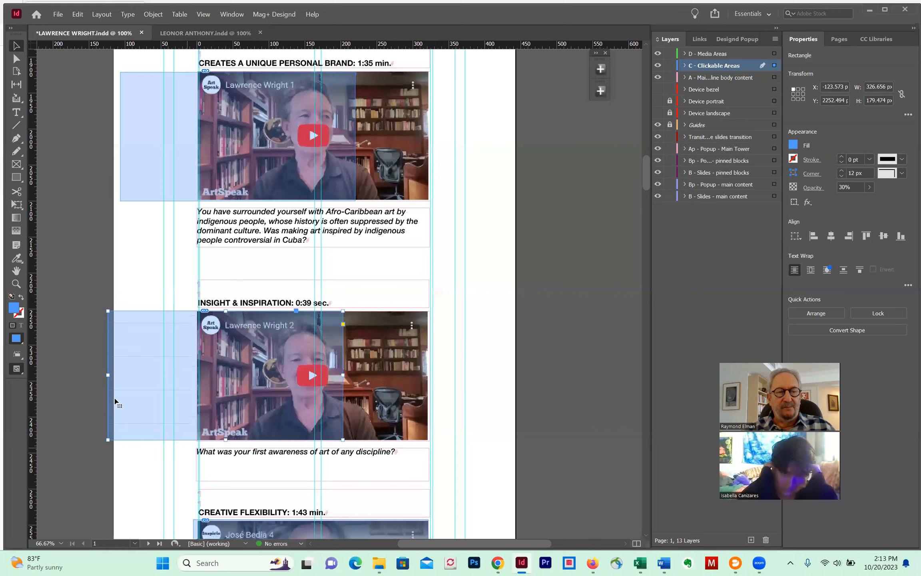
click(18, 113)
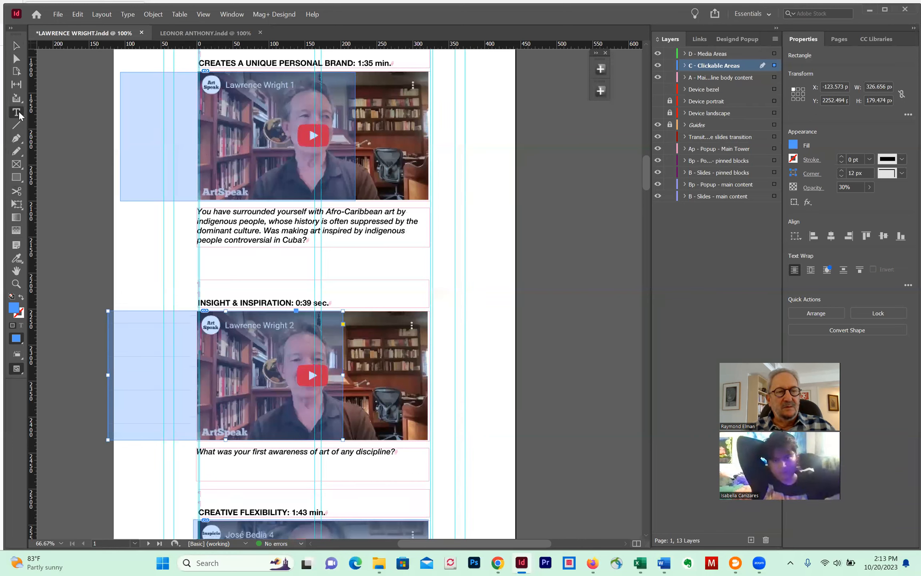
triple_click(210, 453)
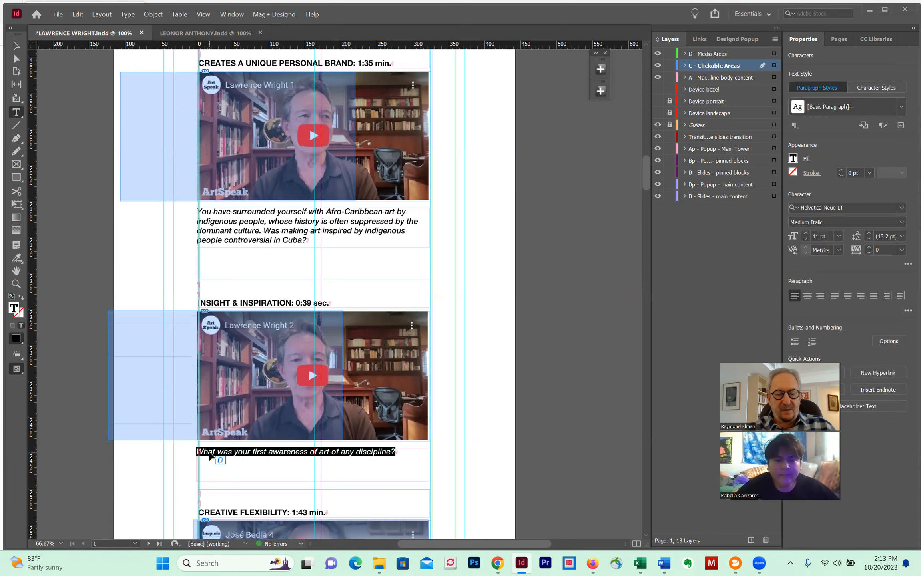
key(ctrl+v)
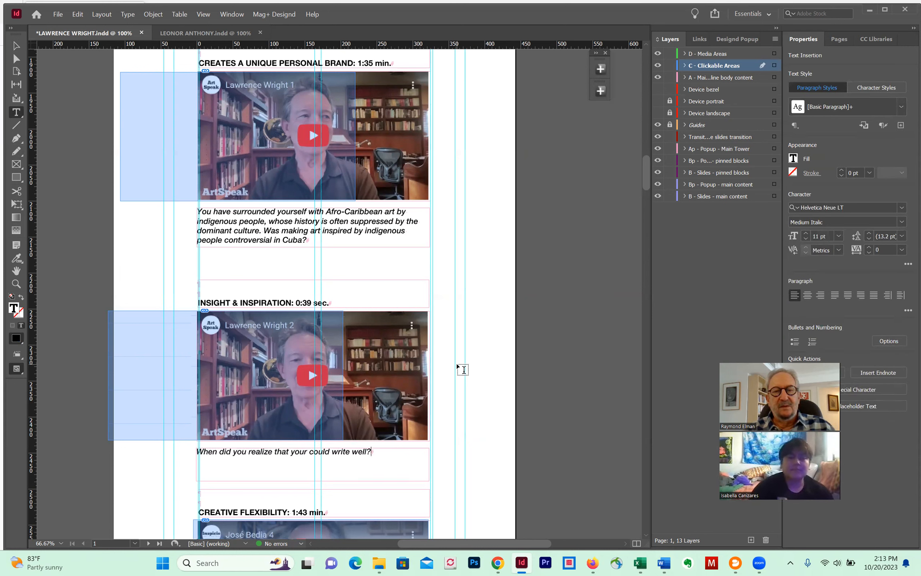
Replace the caption under Lawrence Wright 1 with the web page's "Where did you grow up, and what was your first awareness of art of any discipline?", without a leading blank line.
key(alt+Tab)
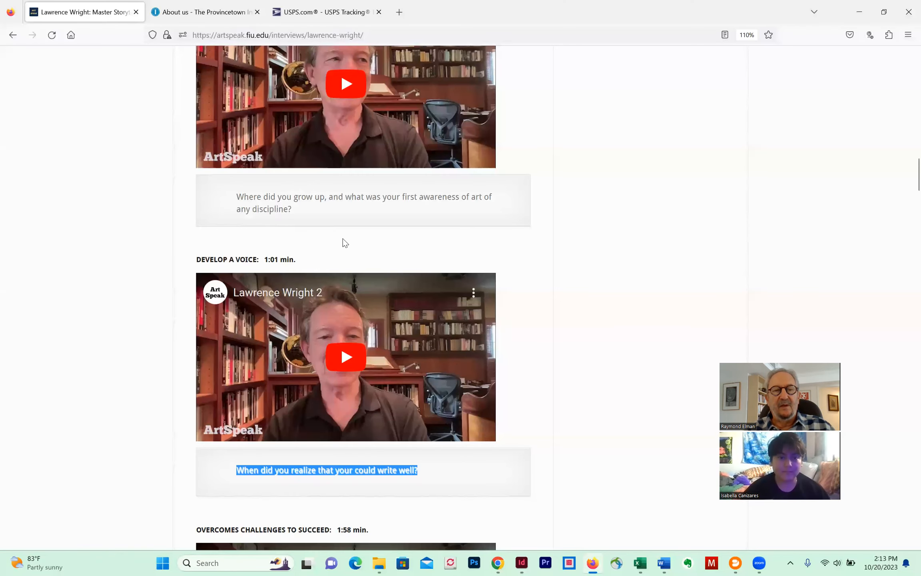
triple_click(256, 199)
key(ctrl+c)
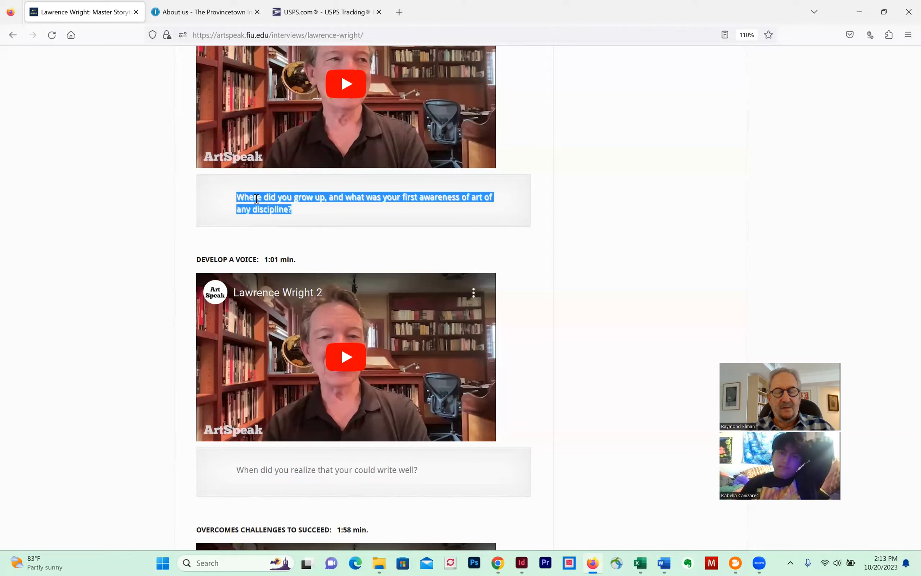
key(alt+Tab)
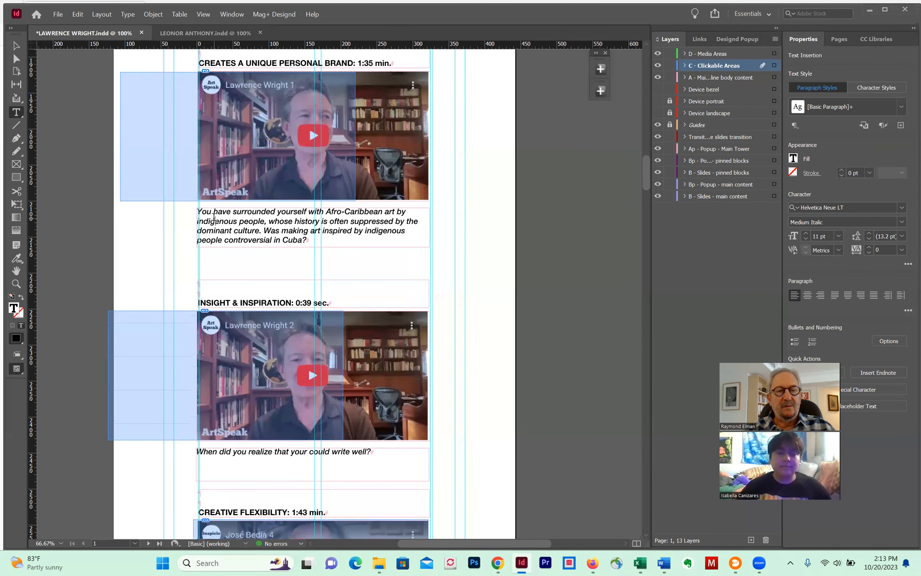
double_click(214, 217)
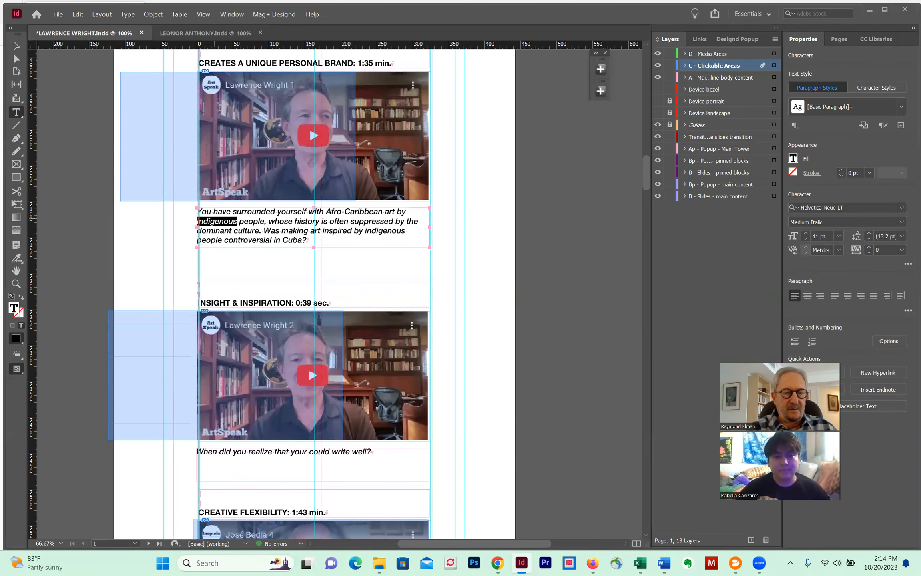
triple_click(214, 217)
key(ctrl+v)
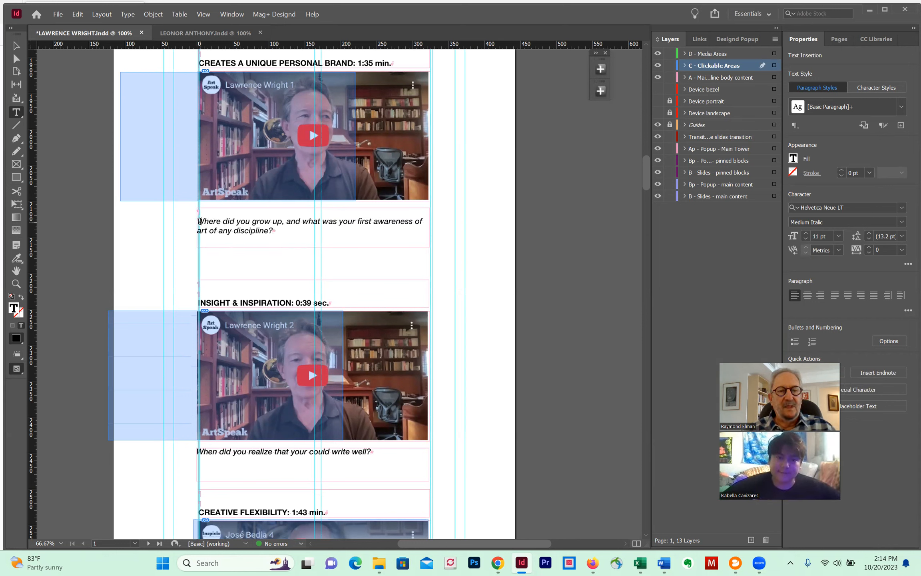
key(BackSpace)
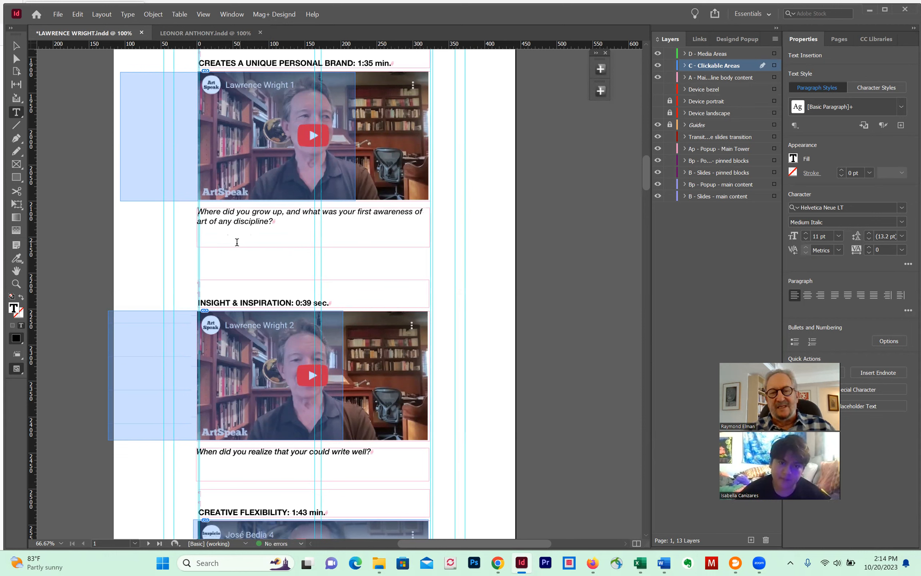
Shorten the text frame below the Lawrence Wright 1 video image from its lower edge to a height of 39.189 px.
click(17, 49)
click(275, 232)
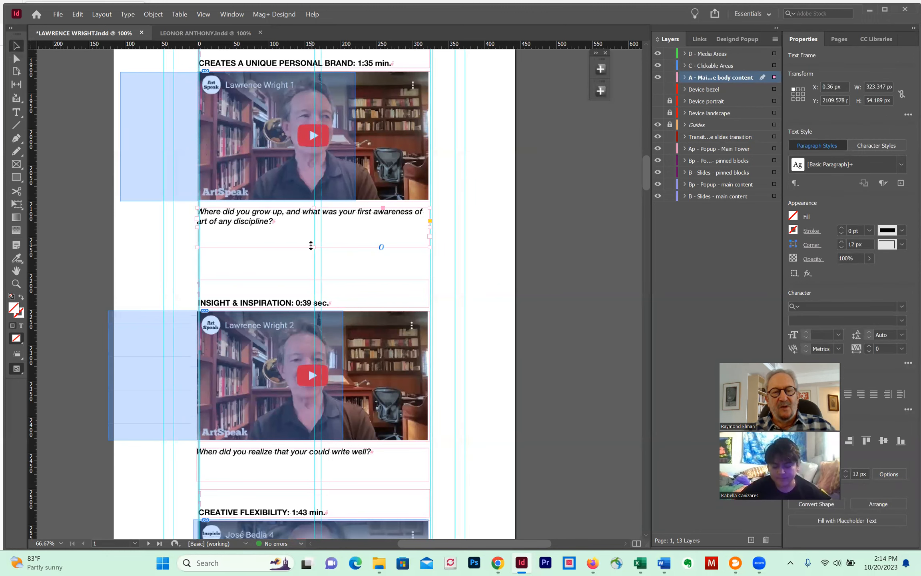
drag(313, 248, 313, 237)
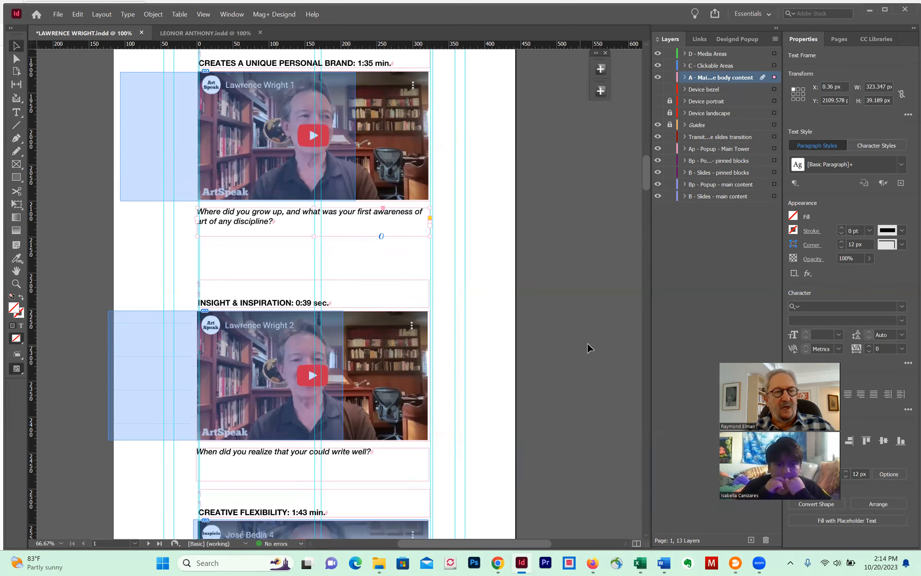
Move everything on the first page from the "INSIGHT & INSPIRATION" heading through the last video block up together to Y 2190.293 px.
click(16, 283)
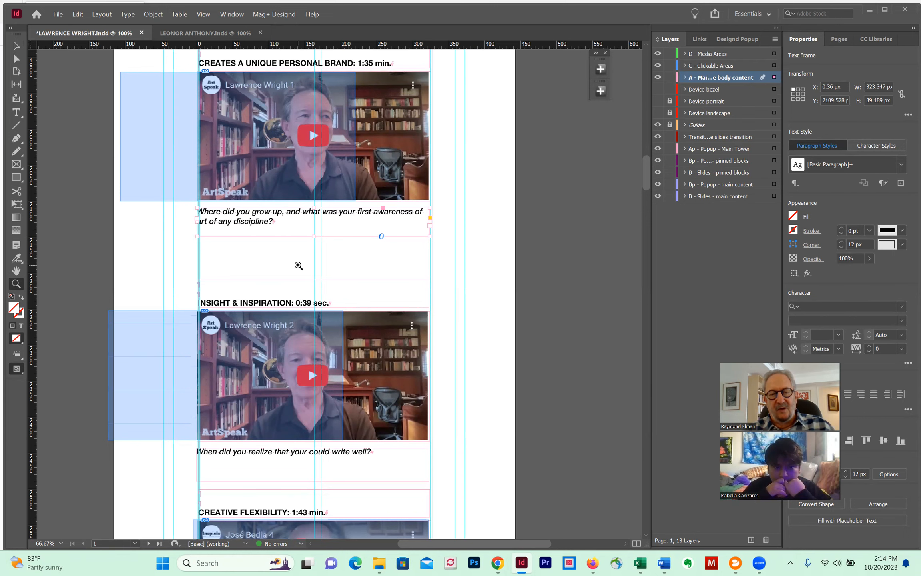
alt+click(298, 265)
alt+click(298, 265)
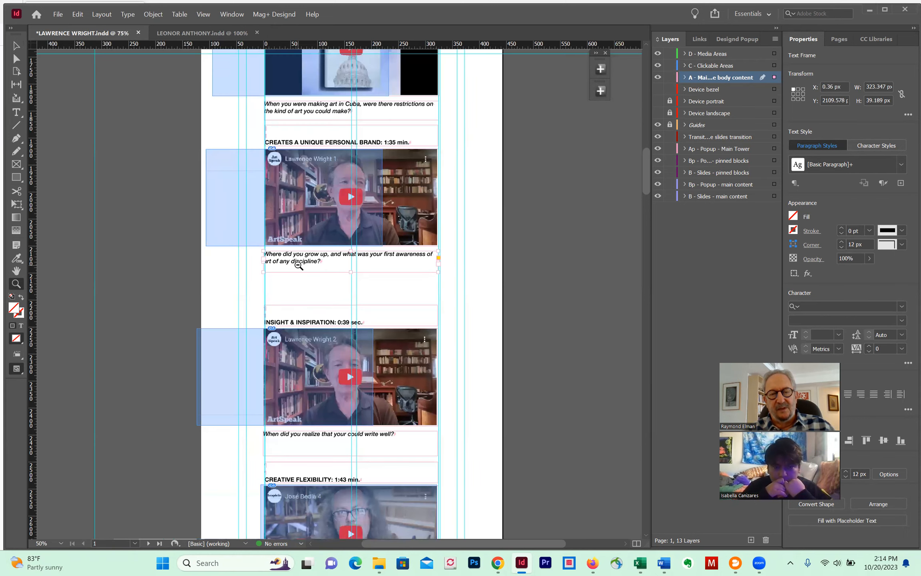
alt+click(340, 294)
alt+click(340, 294)
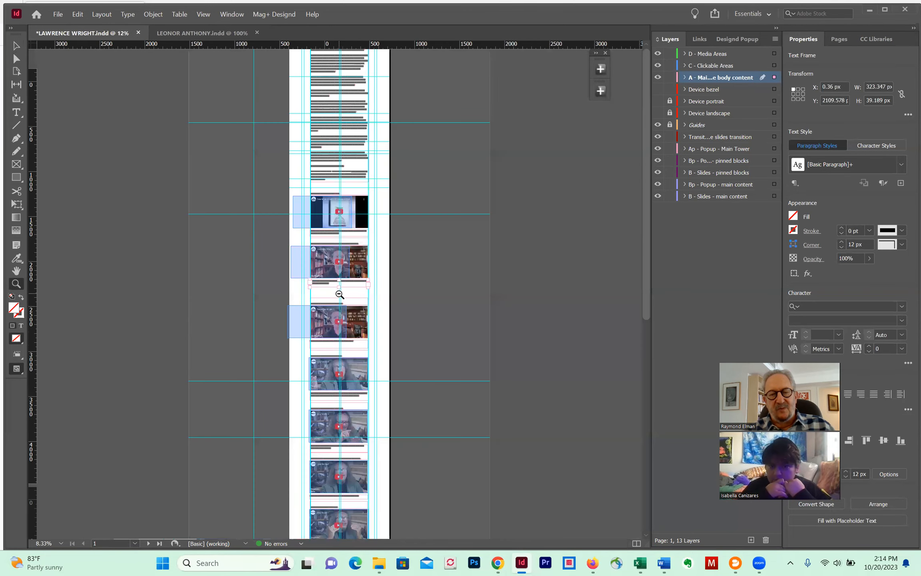
alt+click(339, 294)
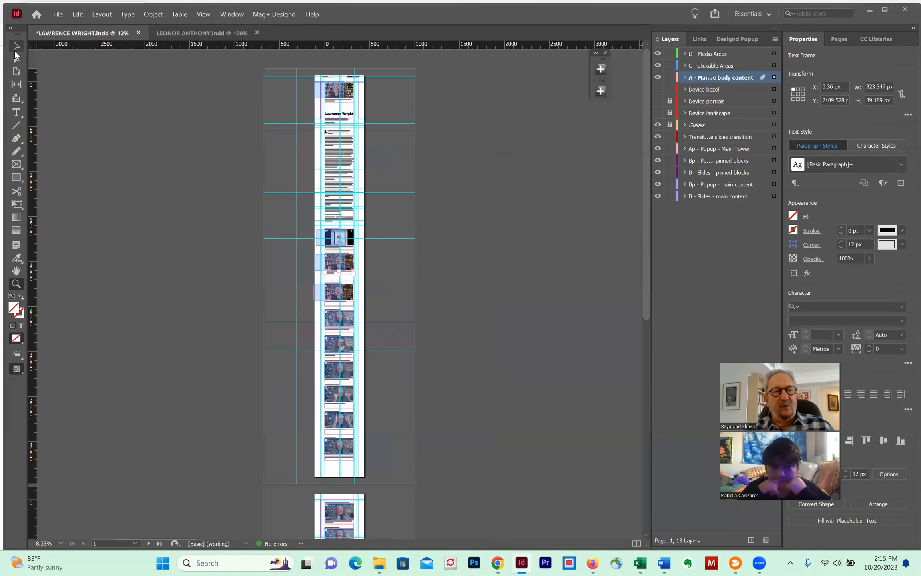
click(16, 45)
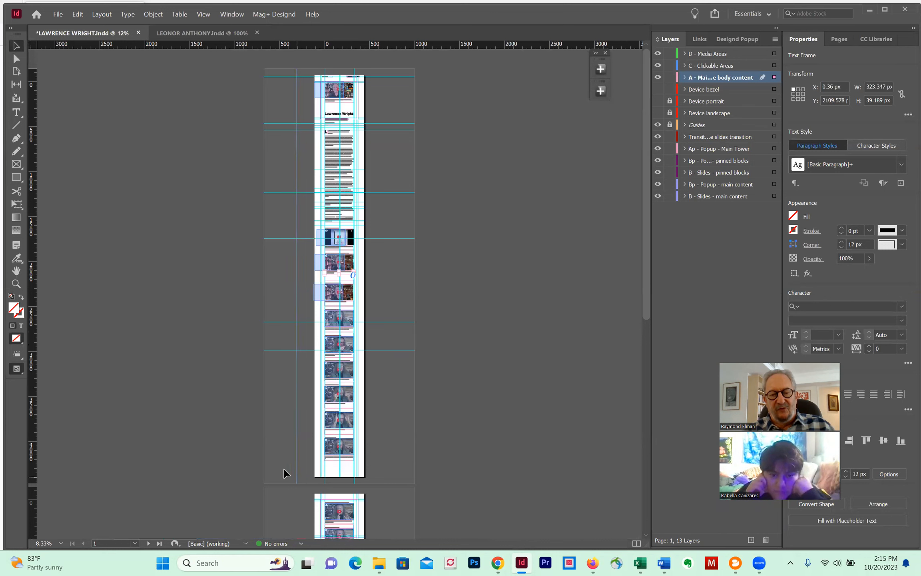
drag(275, 464, 380, 281)
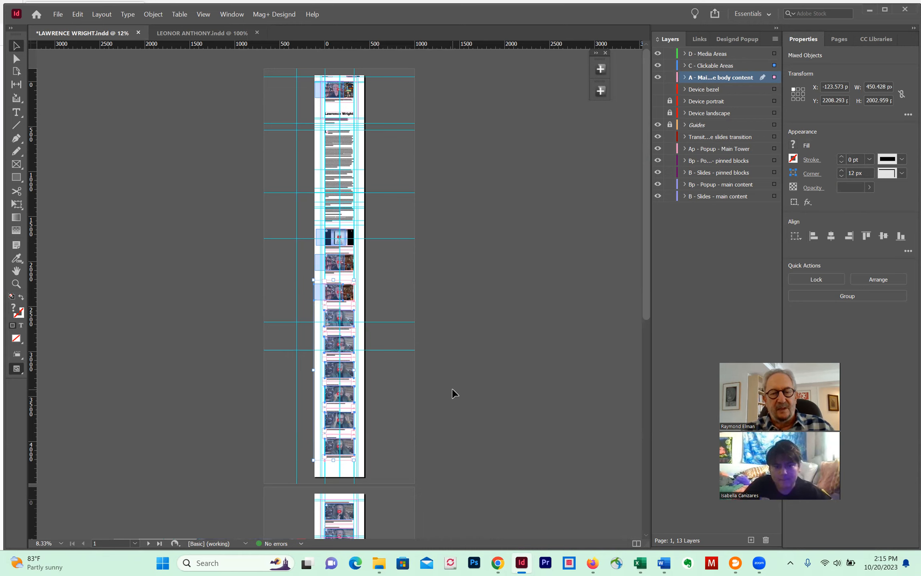
click(453, 393)
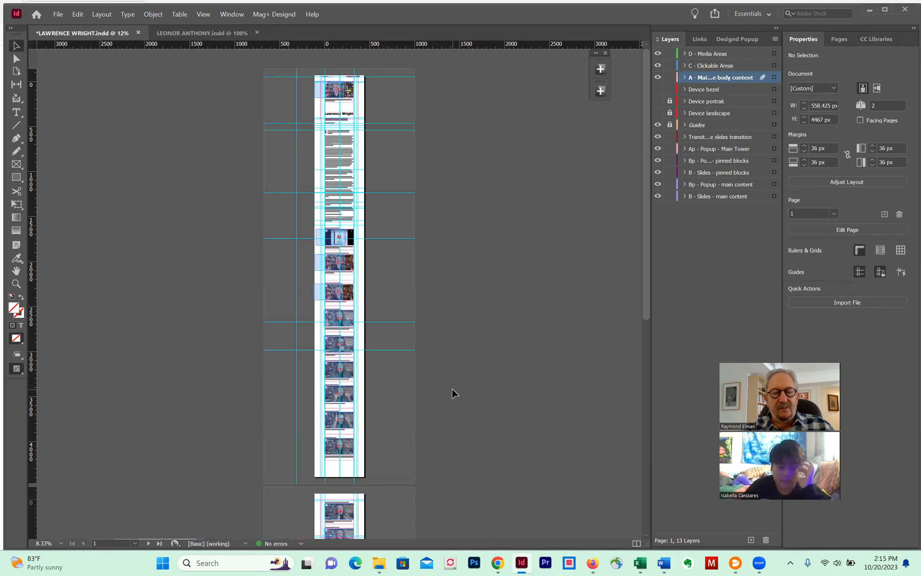
drag(318, 459, 409, 277)
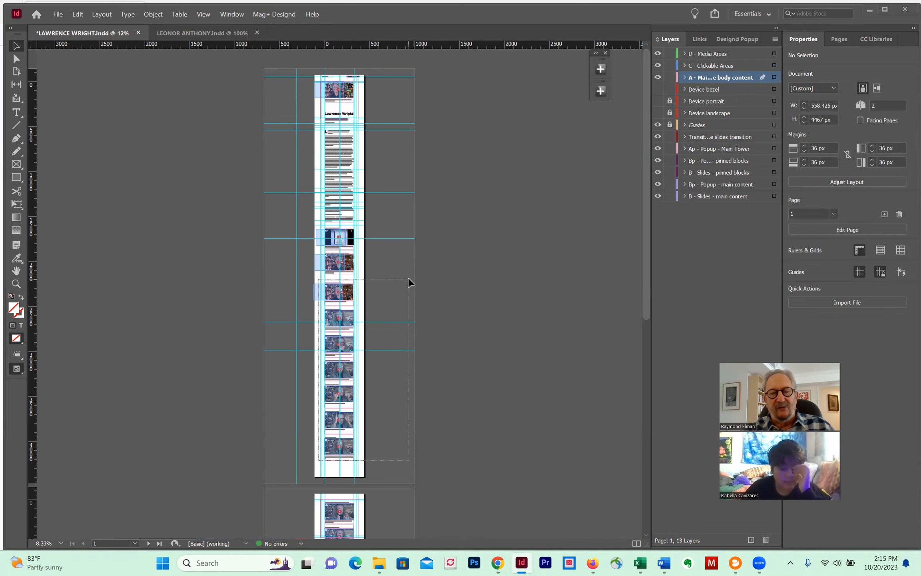
drag(408, 277, 408, 276)
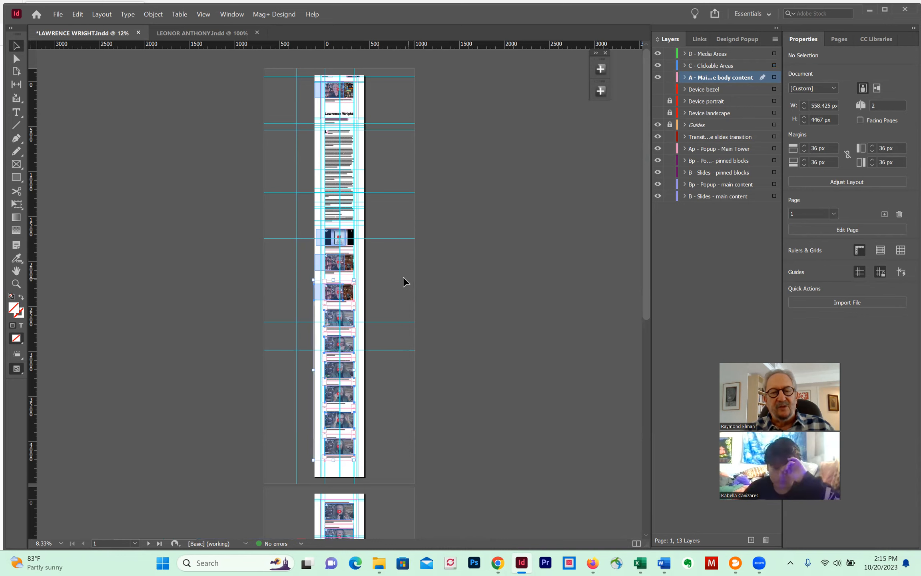
click(16, 283)
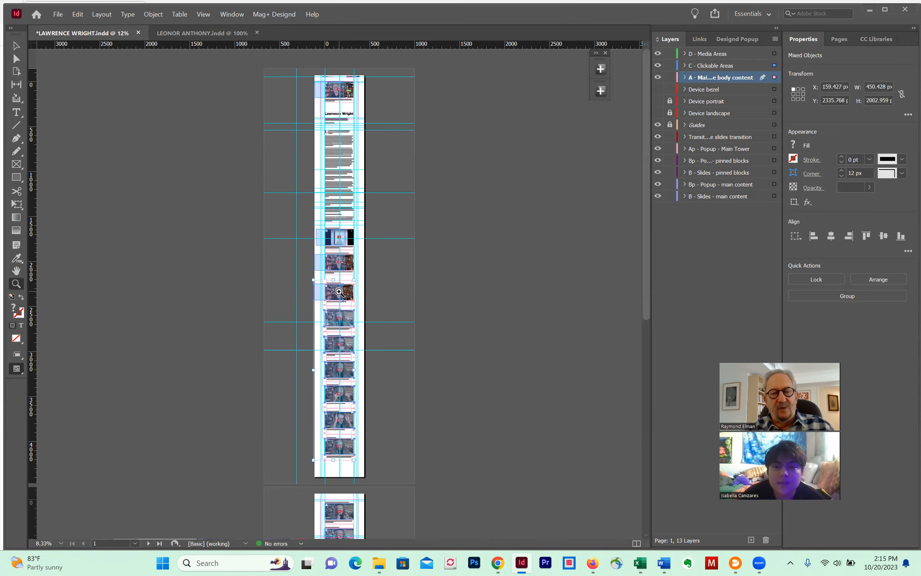
click(339, 291)
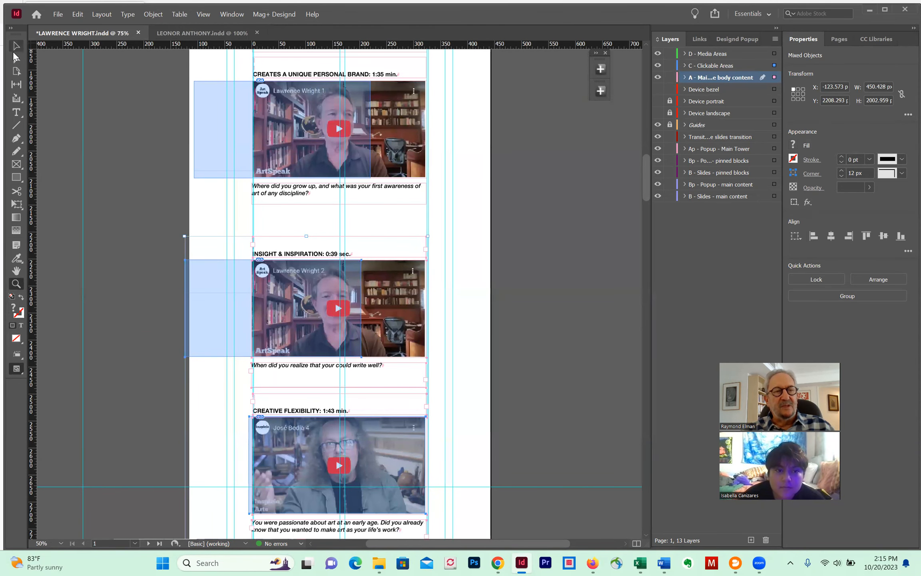
click(20, 49)
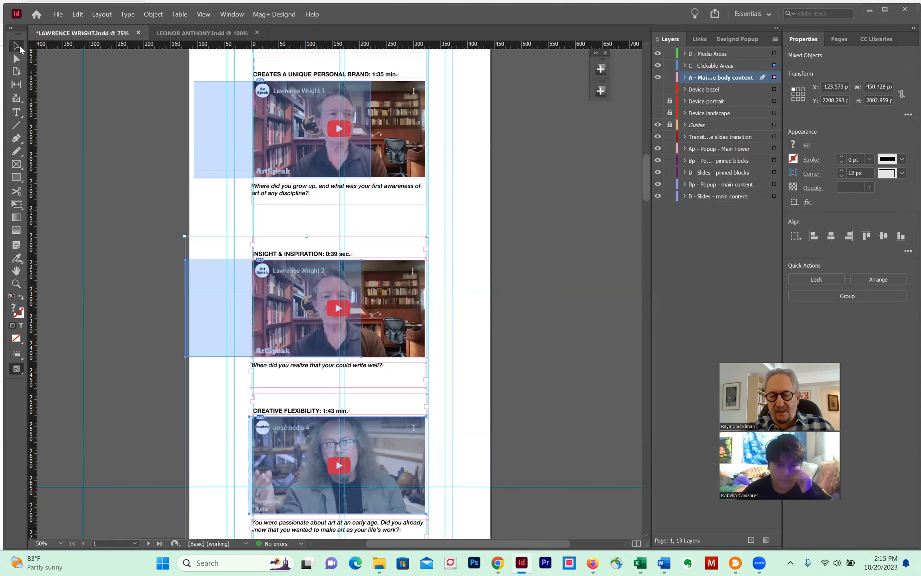
key(Up)
key(Up)
key(Up)
key(Up)
key(Up)
key(Up)
key(Up)
key(Up)
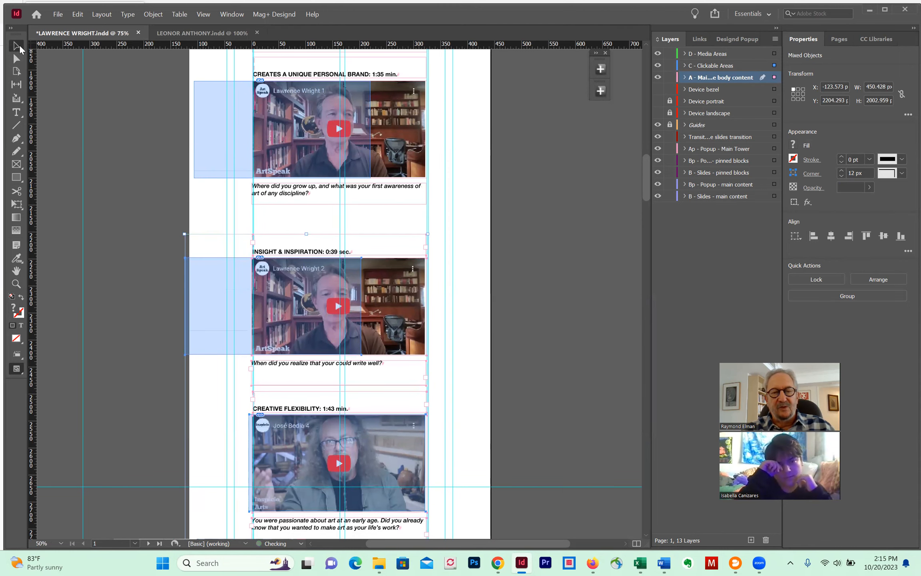
key(Up)
key(Up)
key(Up)
key(Up)
key(Up)
key(Up)
key(Up)
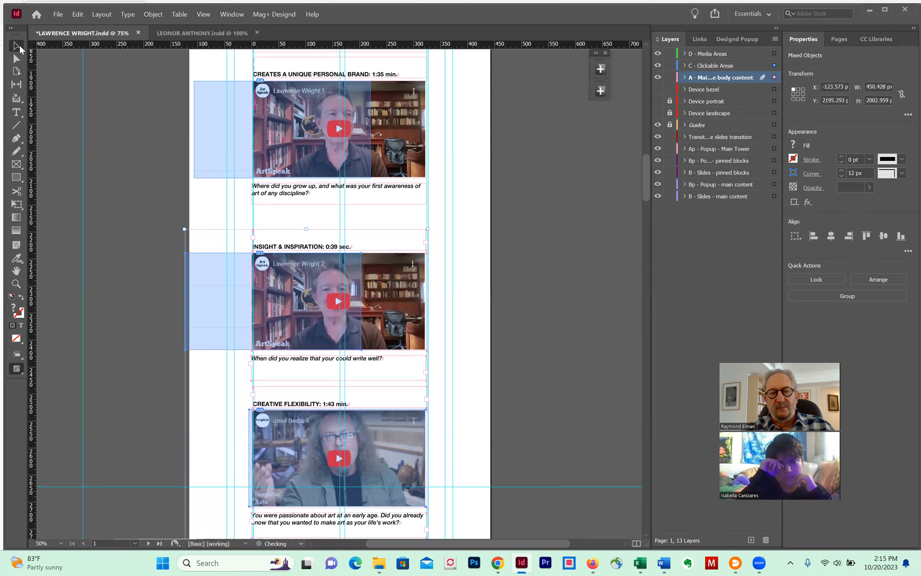
key(Up)
key(Up)
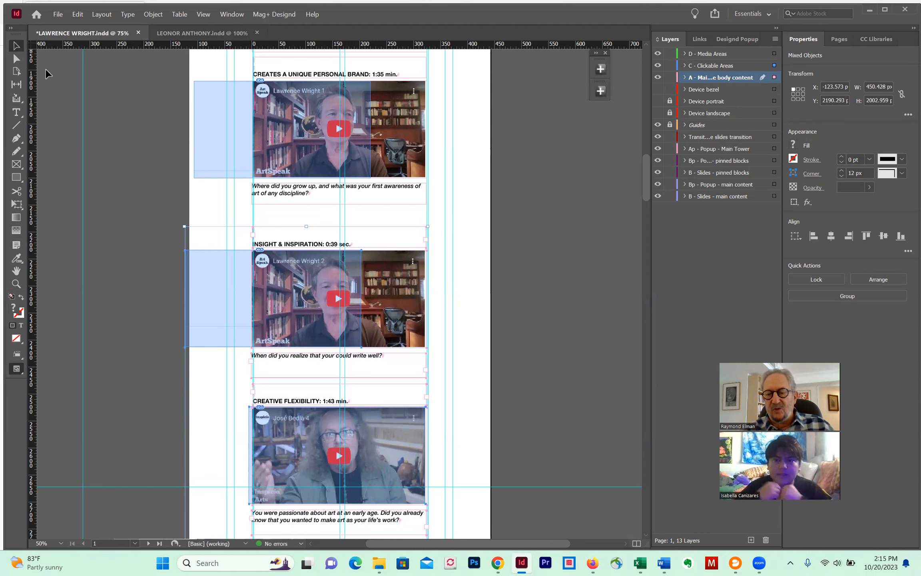
Switch to the ARTSPEAK VOL9 NO 2 URLS workbook in Excel and enter LAWRENCE WRIGHT as the file name in cell A37.
click(640, 562)
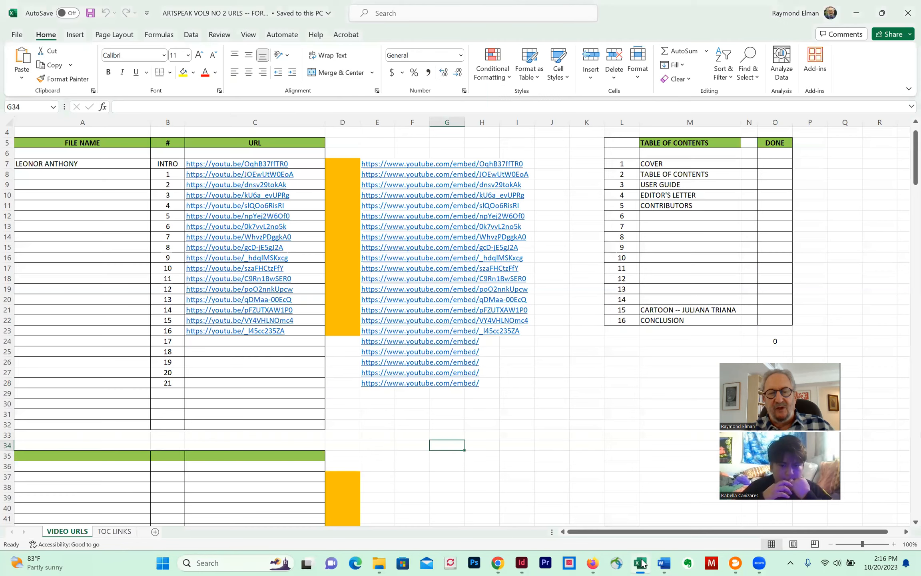
click(534, 413)
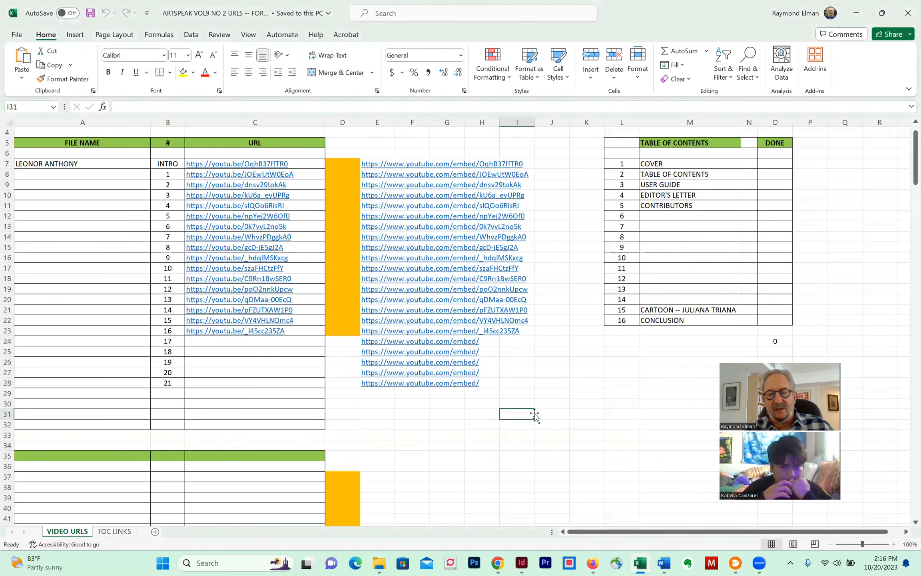
scroll(534, 415, up, 1)
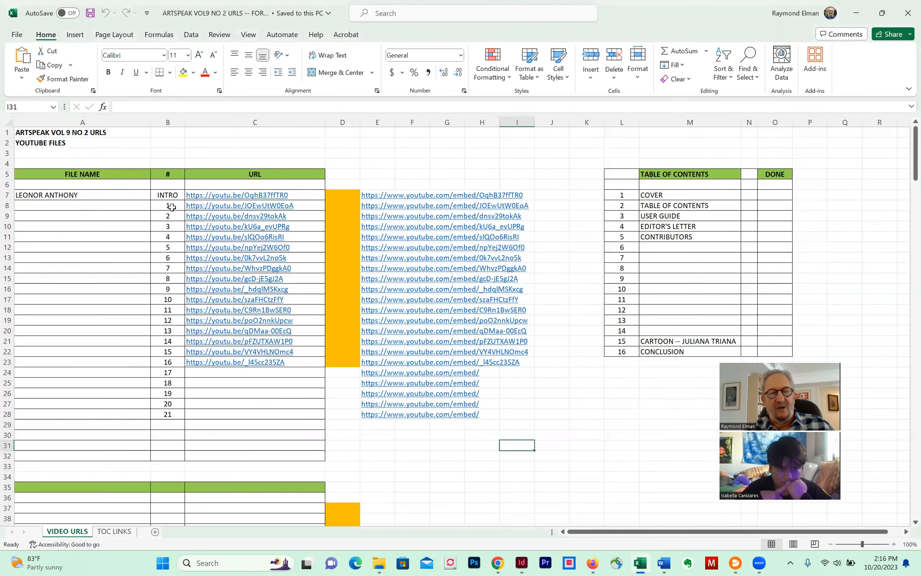
scroll(286, 441, down, 5)
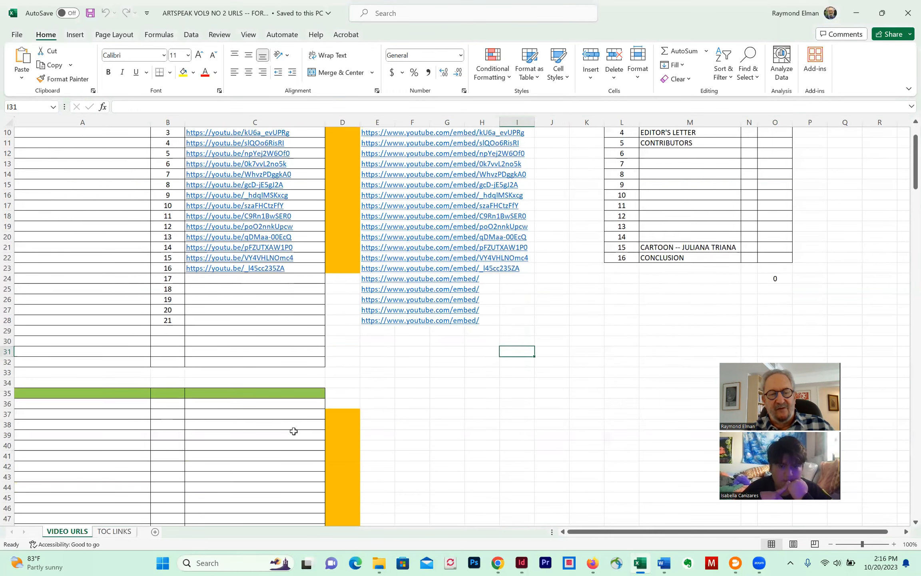
scroll(296, 421, up, 4)
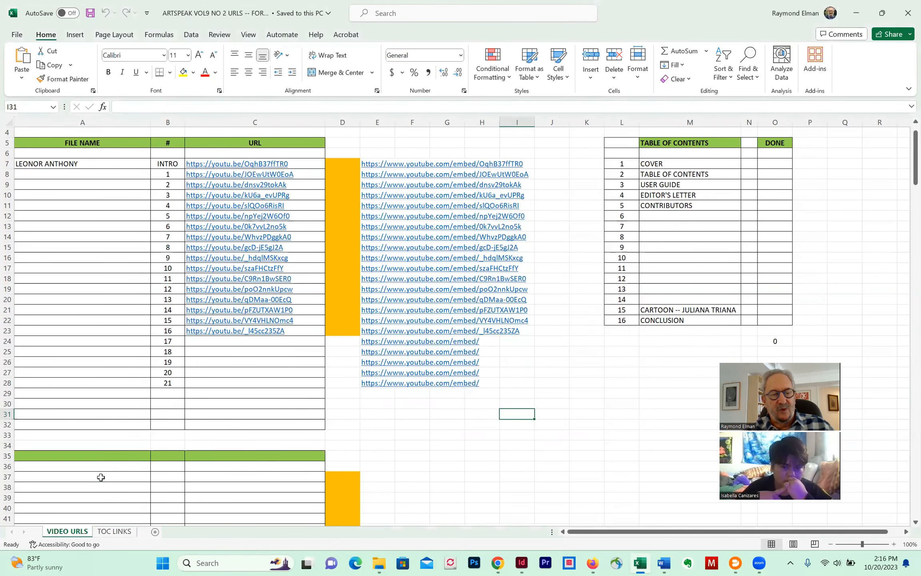
click(101, 477)
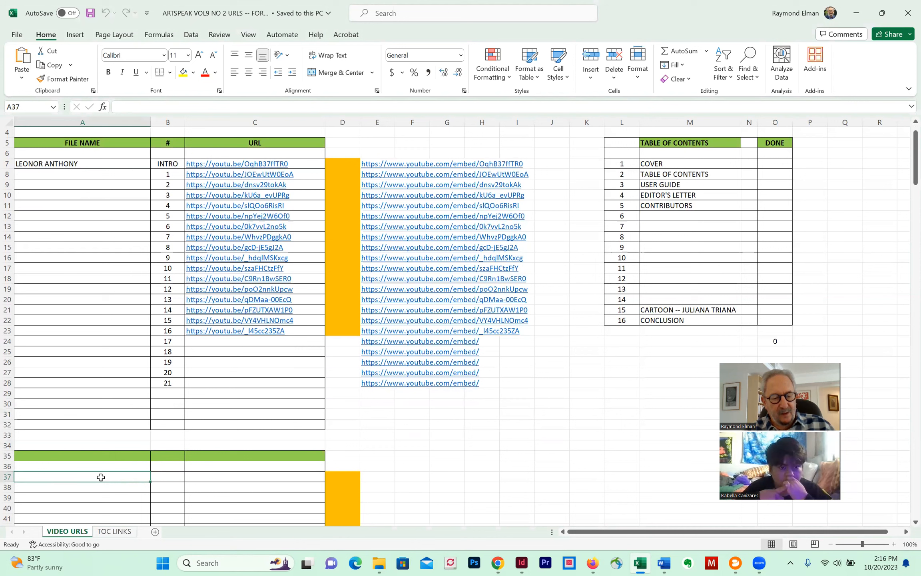
key(Caps_Lock)
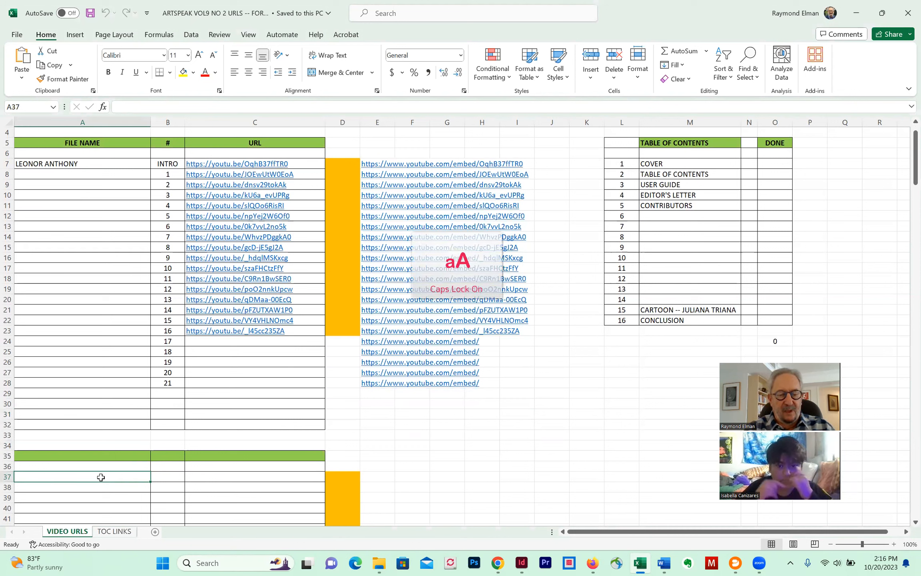
text(LAWR)
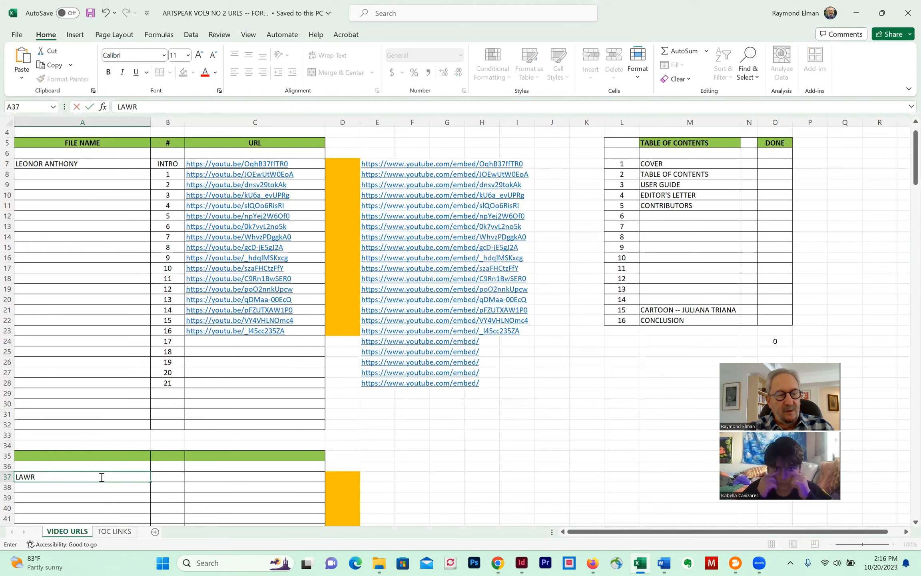
text(ENCE WRIGHT)
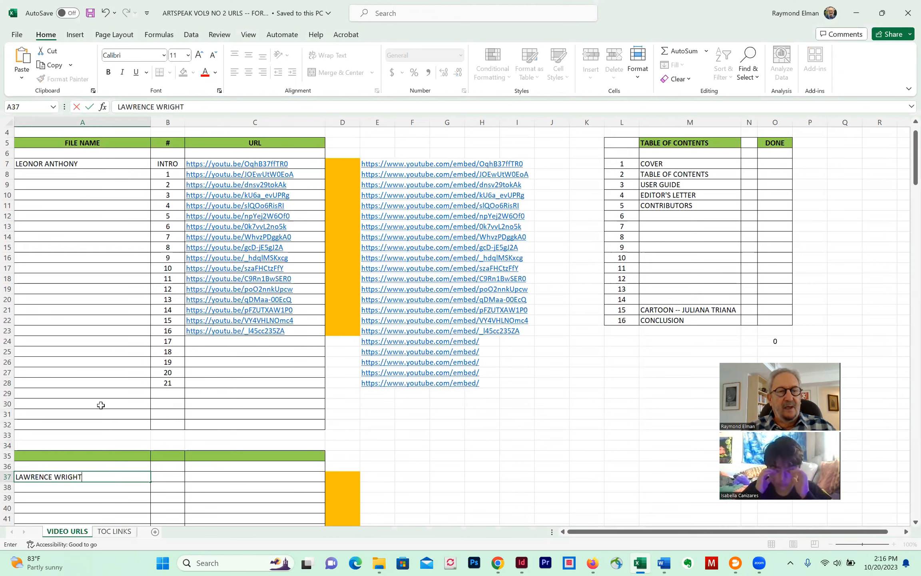
Copy the INTRO to 21 numbering from B7:B28 into the LAWRENCE WRIGHT block, starting at cell B37.
click(163, 166)
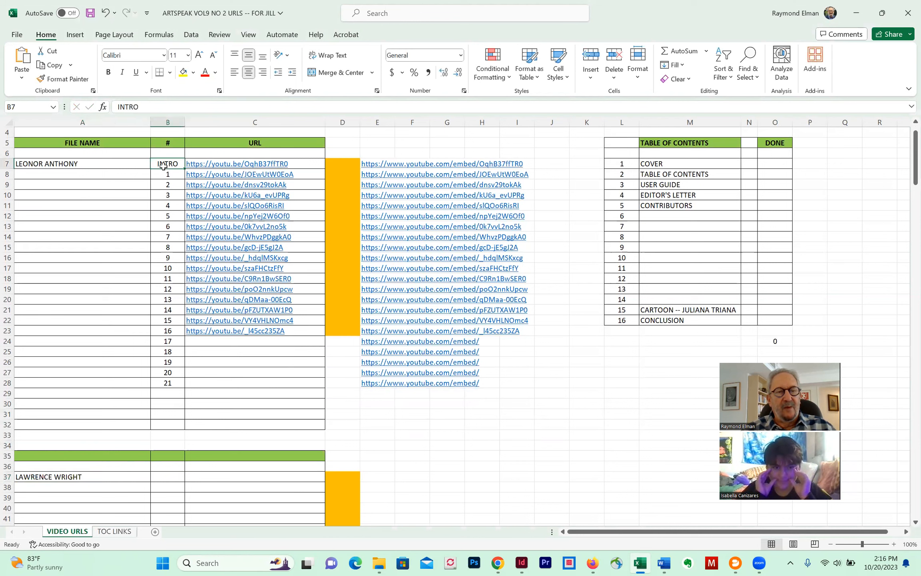
shift+click(170, 384)
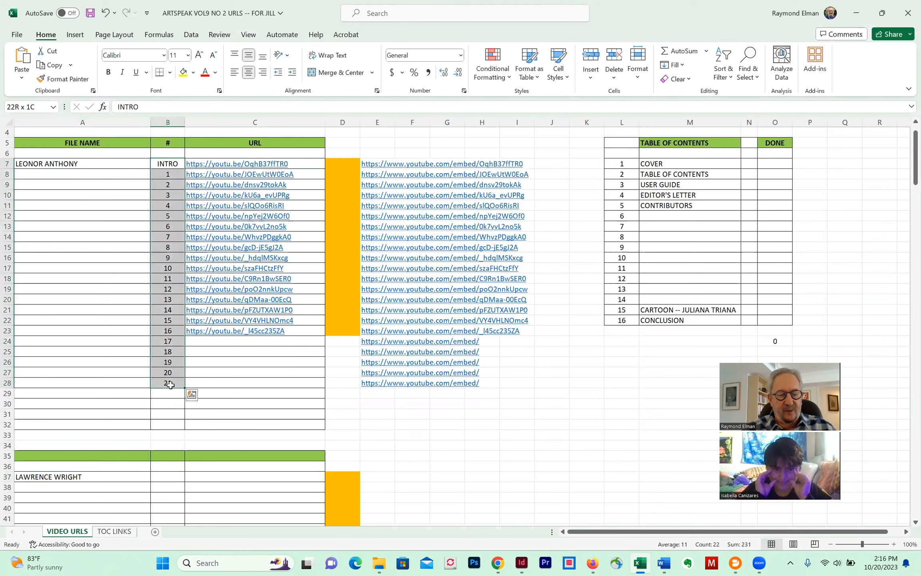
key(ctrl+c)
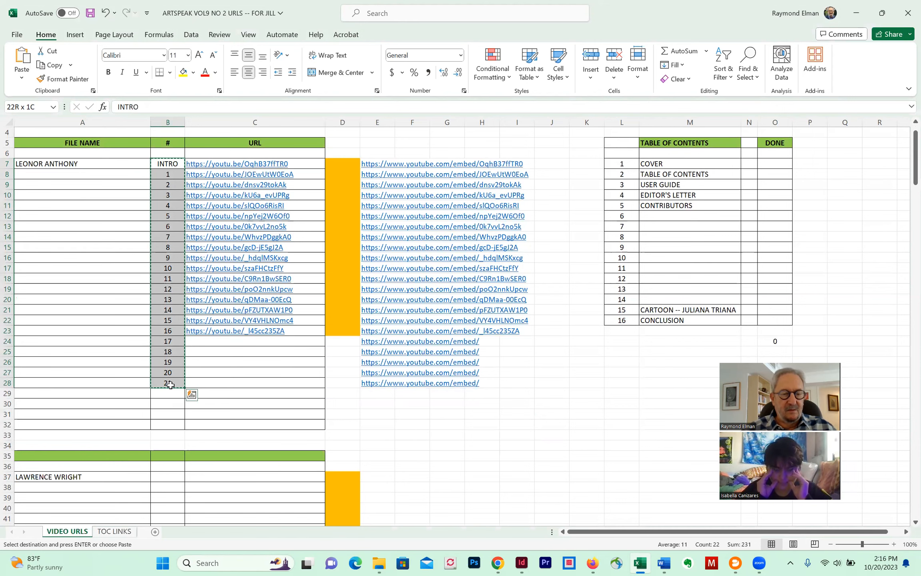
scroll(277, 388, down, 3)
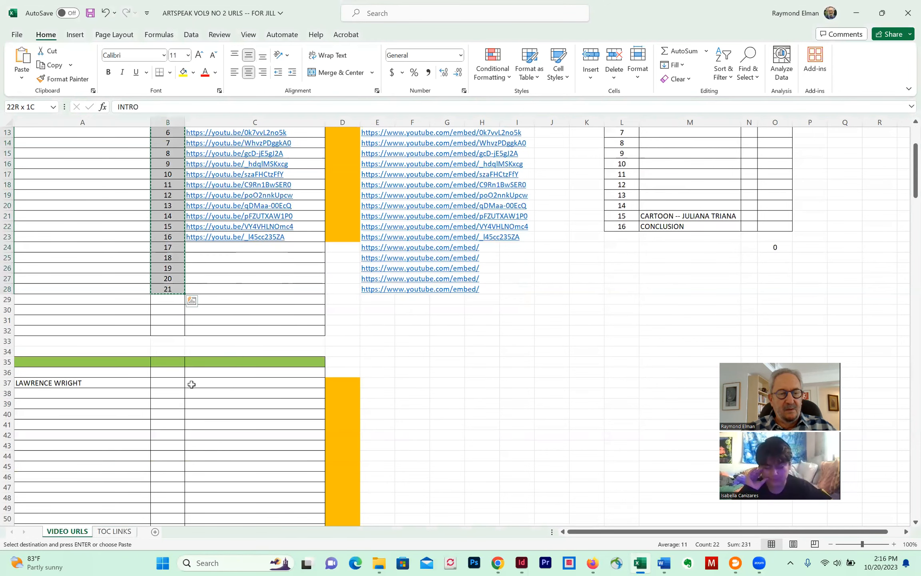
click(169, 380)
key(ctrl+v)
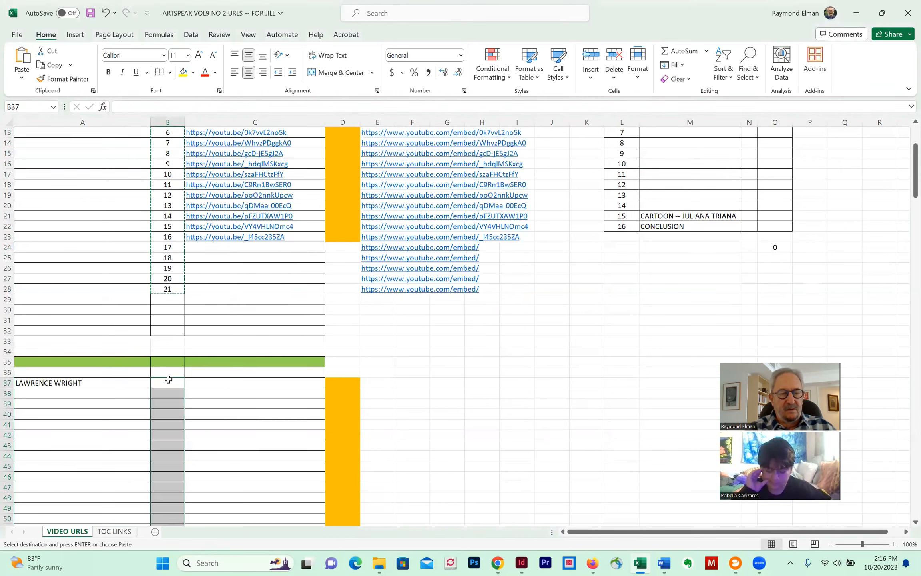
click(217, 403)
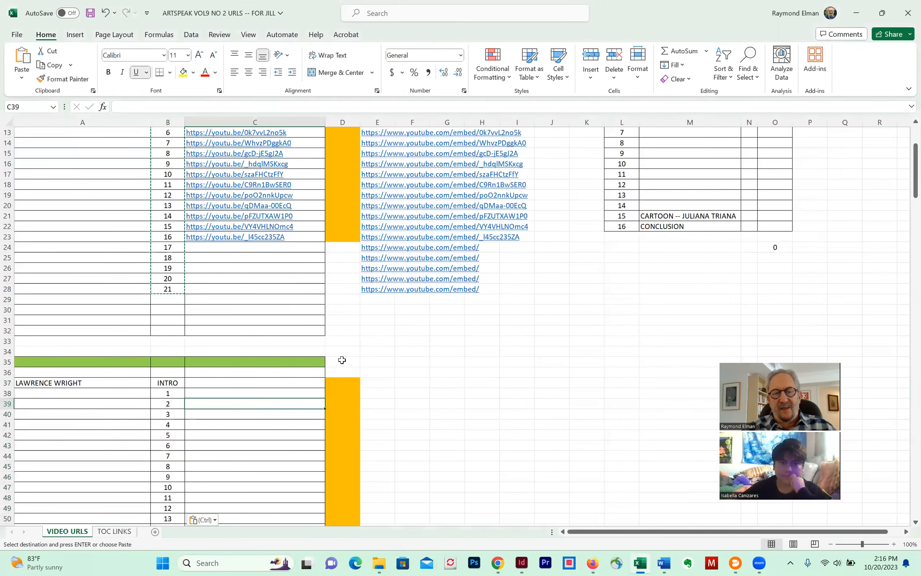
Remove the orange fill from column D beside the lower blocks, setting D36:D137 to No Fill.
click(345, 372)
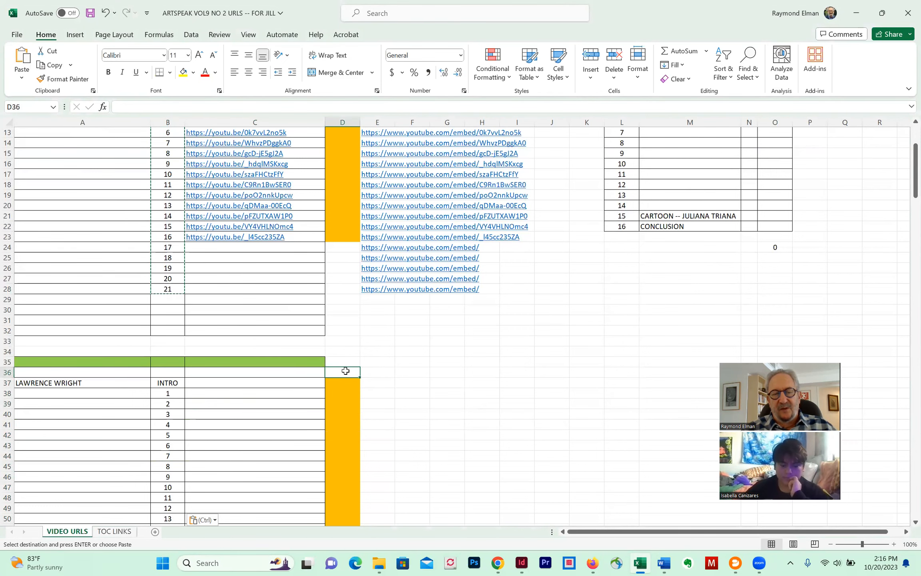
scroll(416, 381, down, 6)
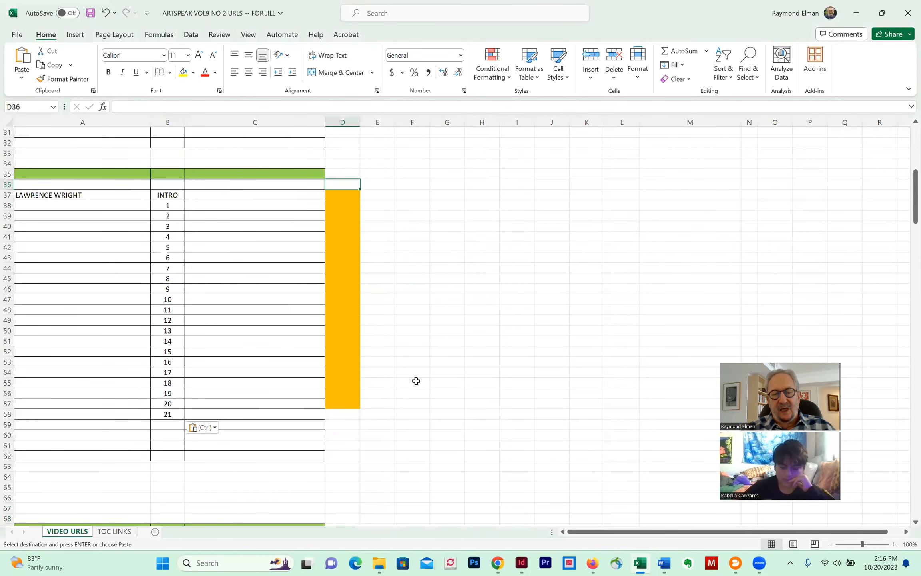
scroll(416, 381, down, 14)
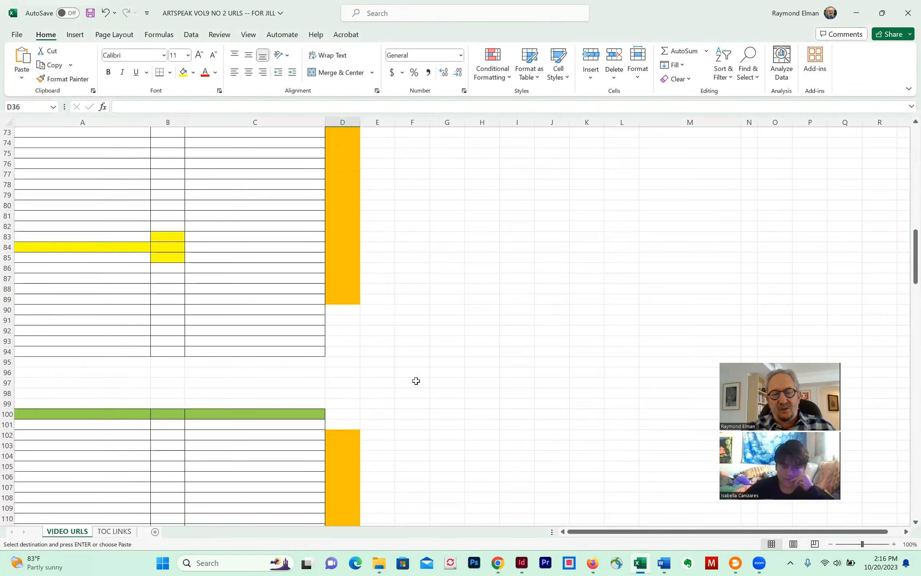
scroll(417, 381, down, 14)
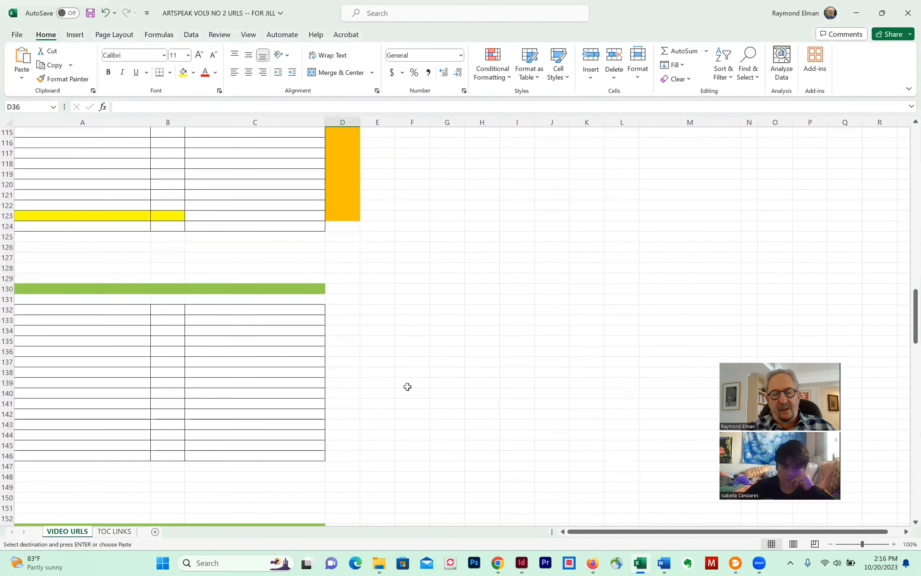
shift+click(350, 361)
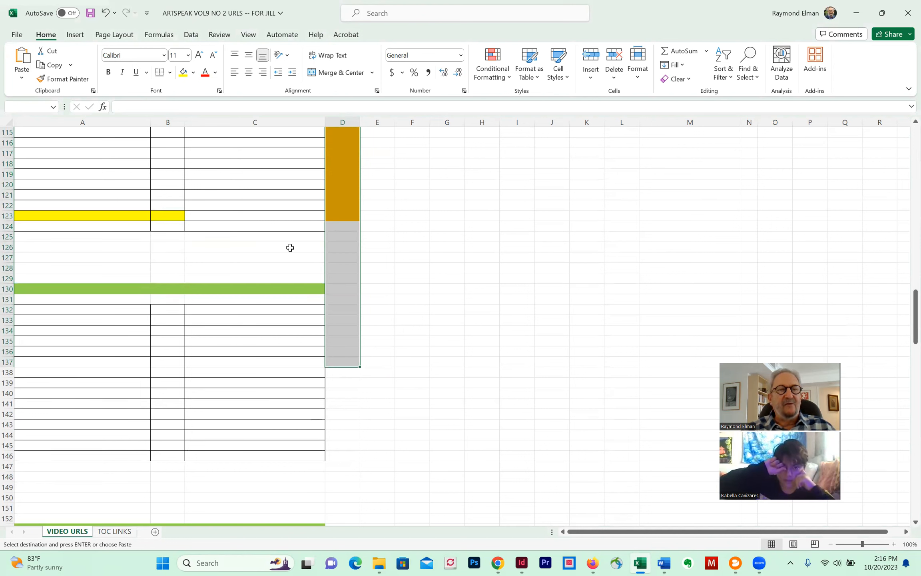
click(193, 72)
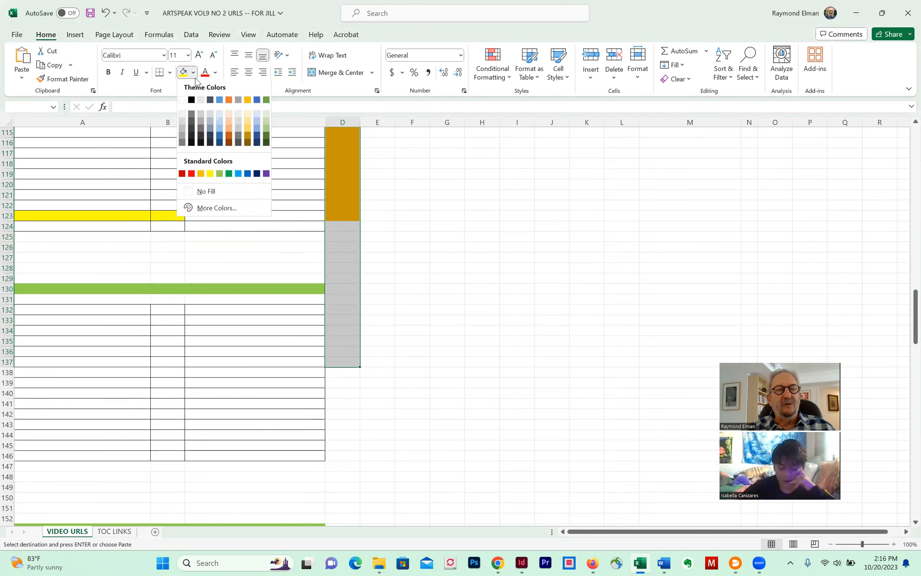
click(202, 191)
scroll(379, 240, up, 20)
click(380, 248)
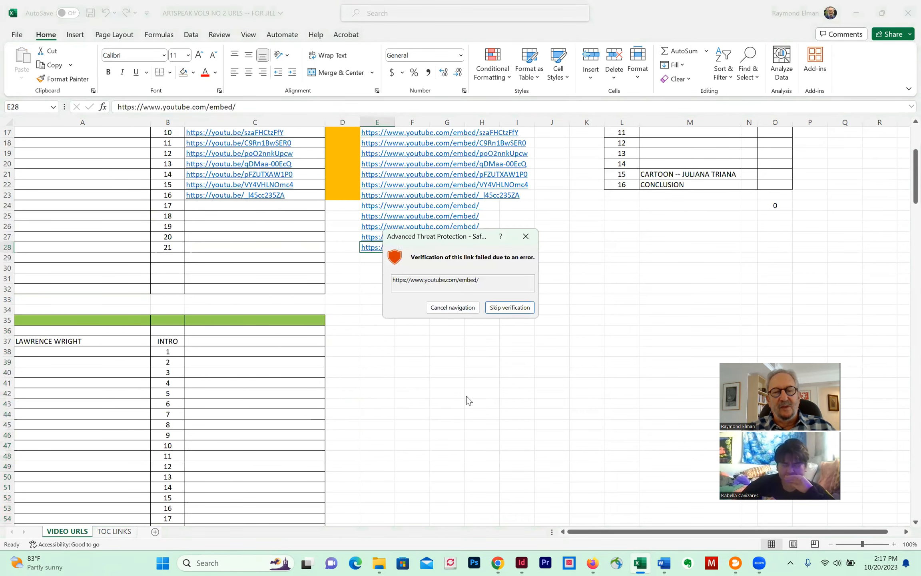
click(526, 234)
click(429, 320)
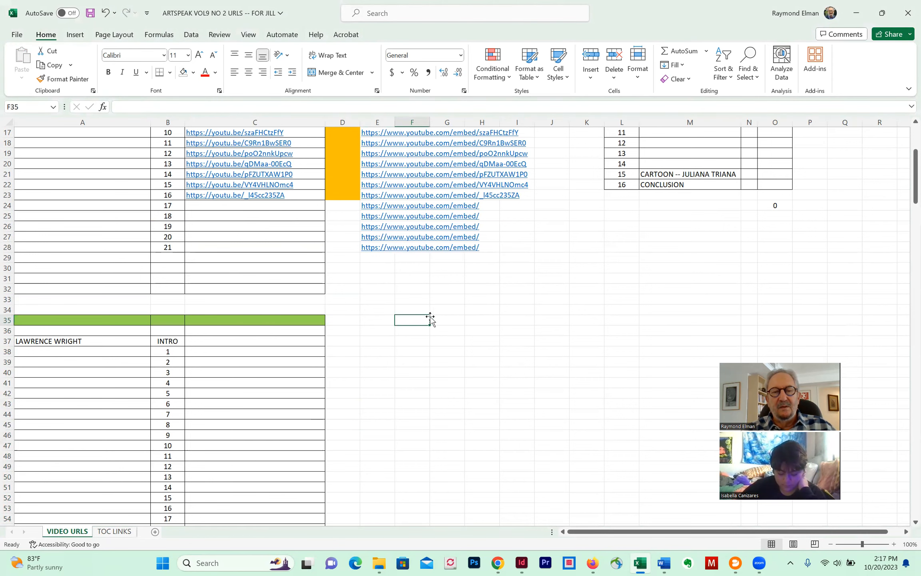
scroll(510, 296, up, 2)
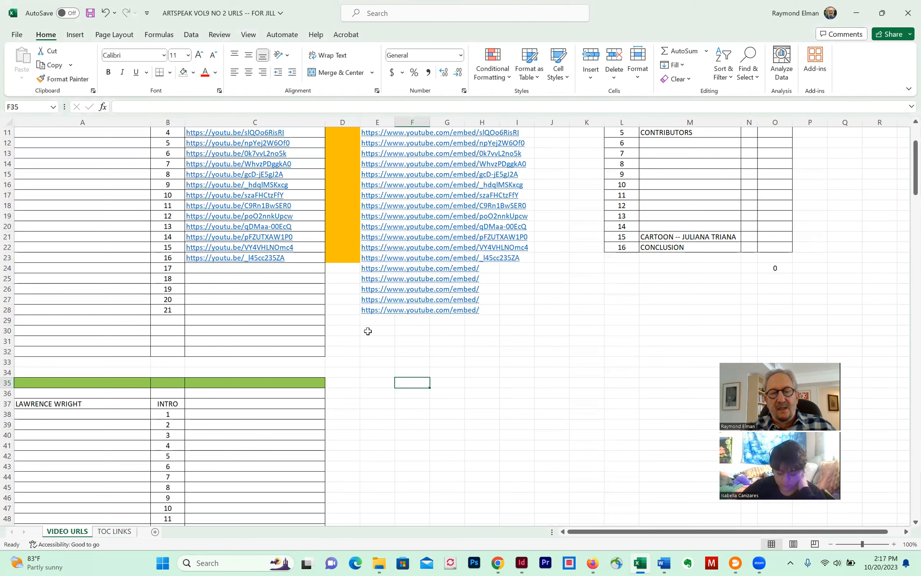
click(368, 322)
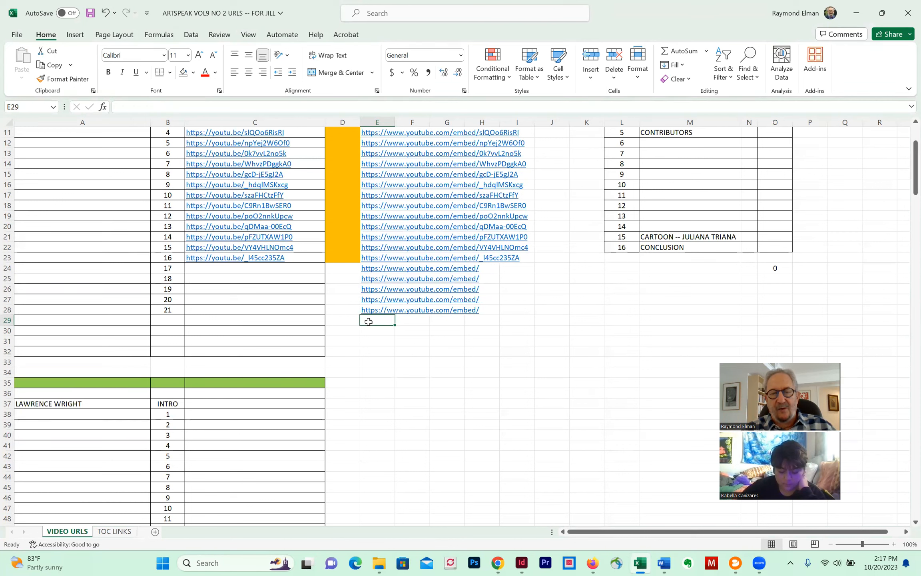
key(Up)
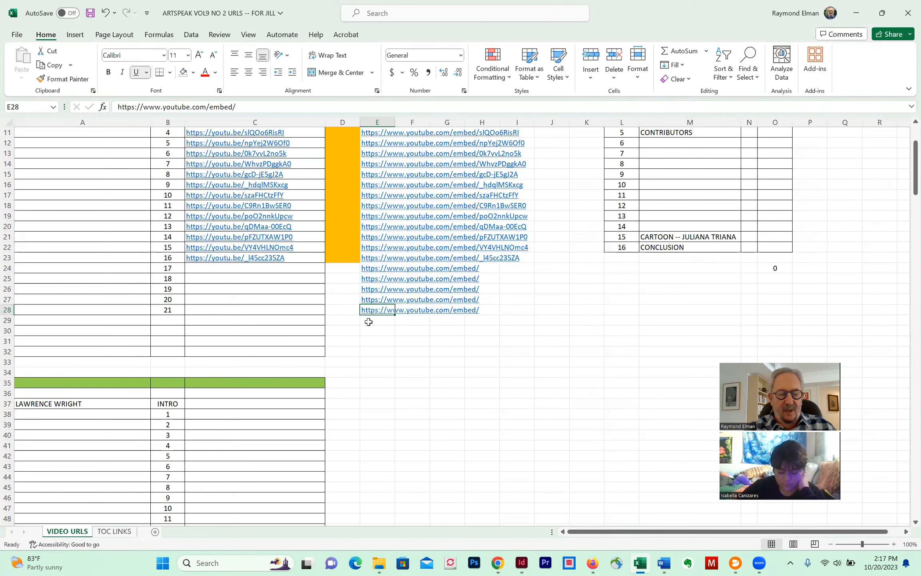
key(ctrl+c)
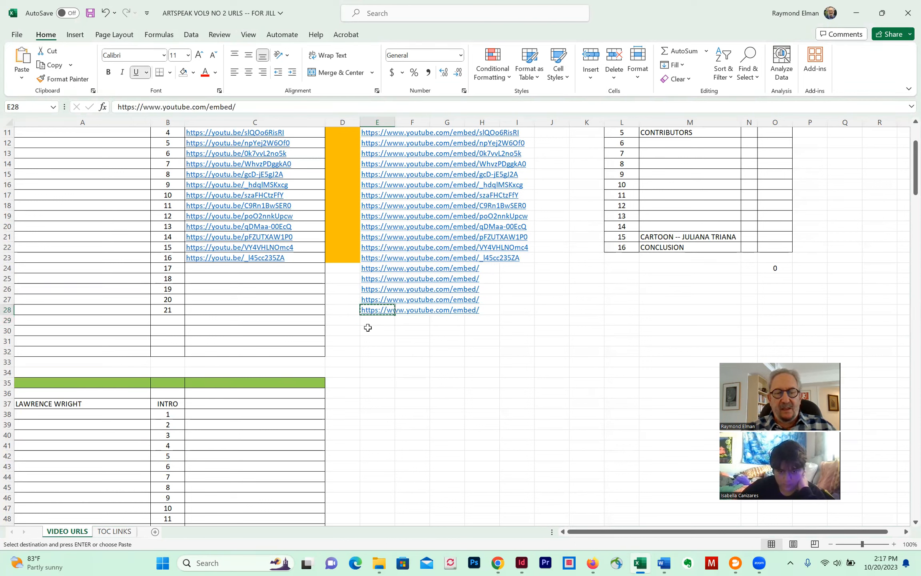
click(383, 403)
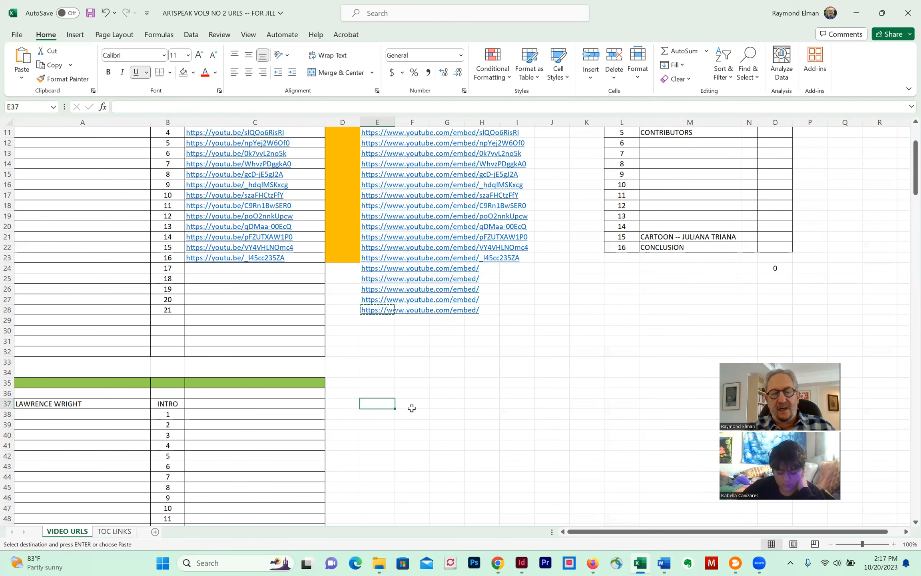
scroll(427, 435, down, 5)
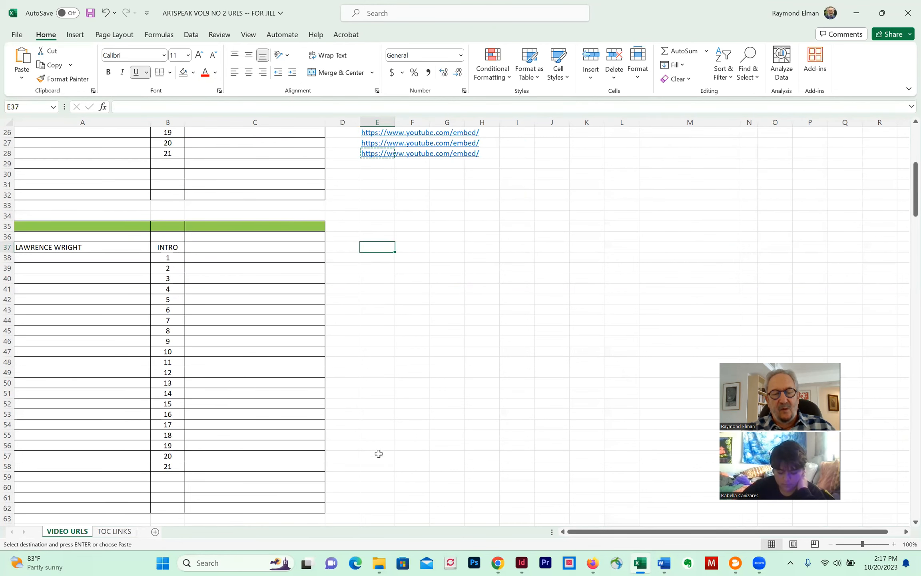
shift+click(372, 465)
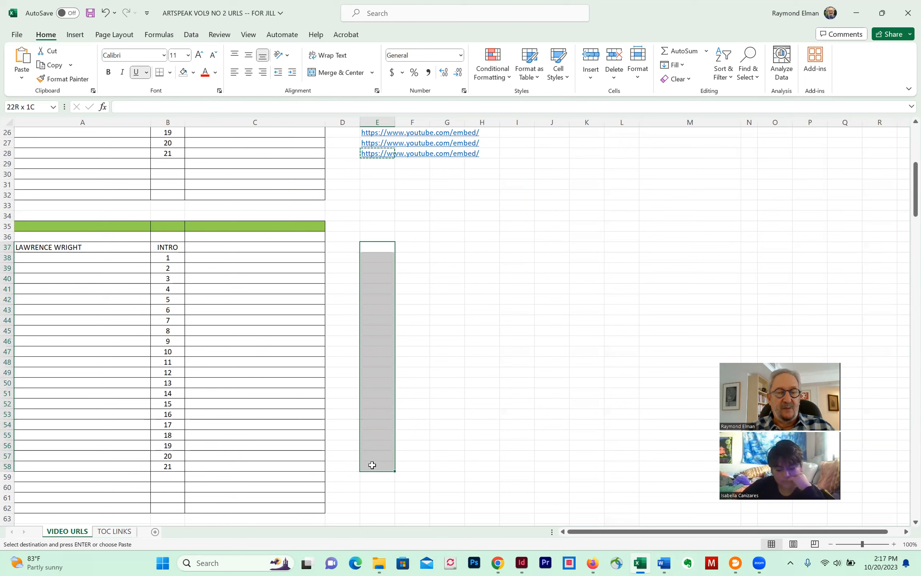
key(ctrl+v)
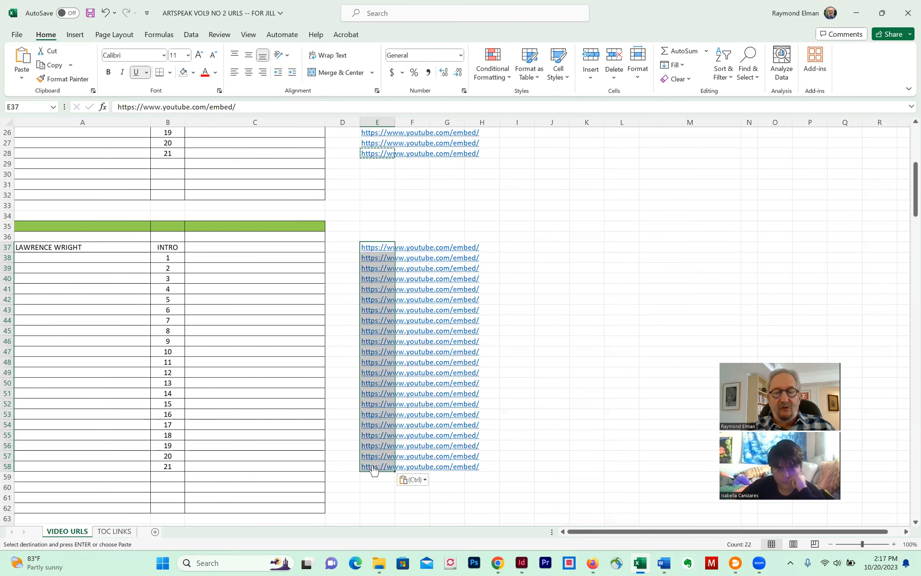
click(609, 390)
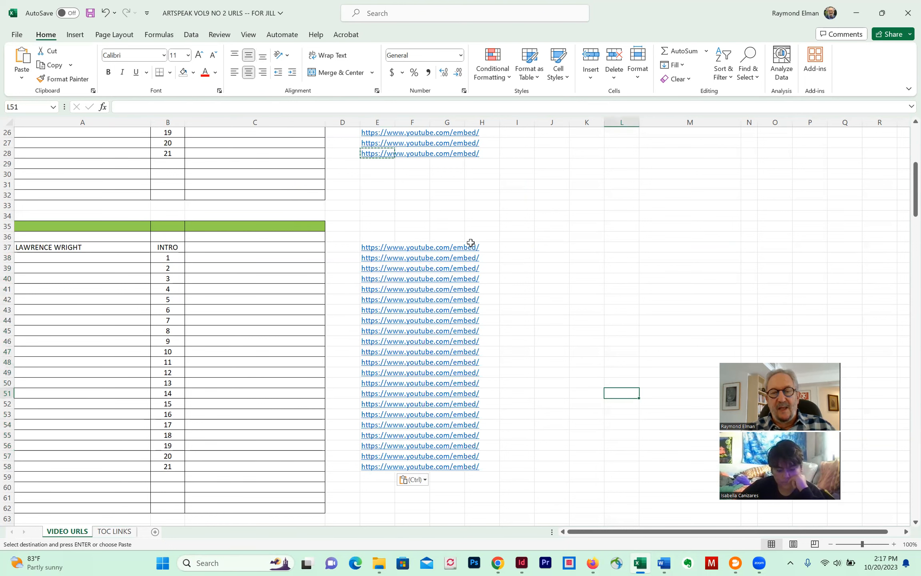
scroll(533, 255, up, 1)
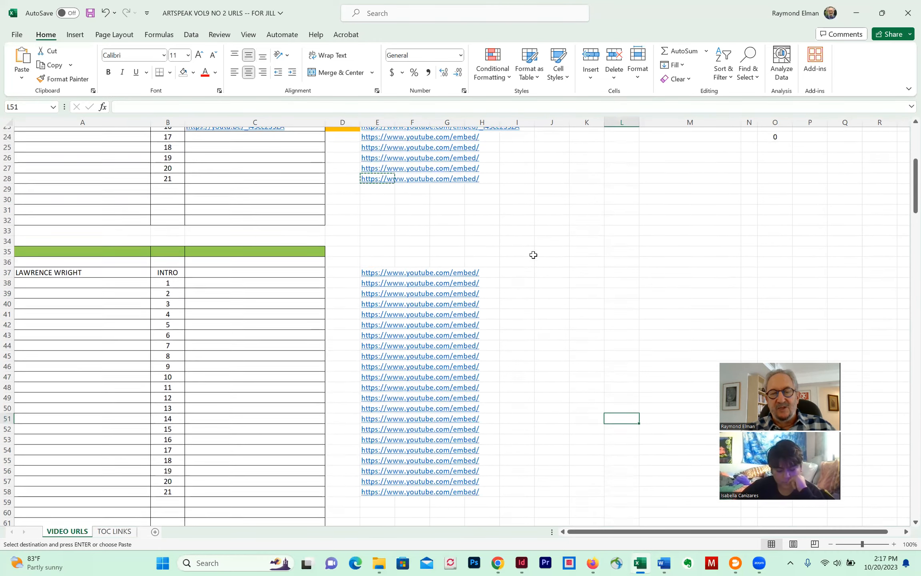
scroll(533, 255, up, 2)
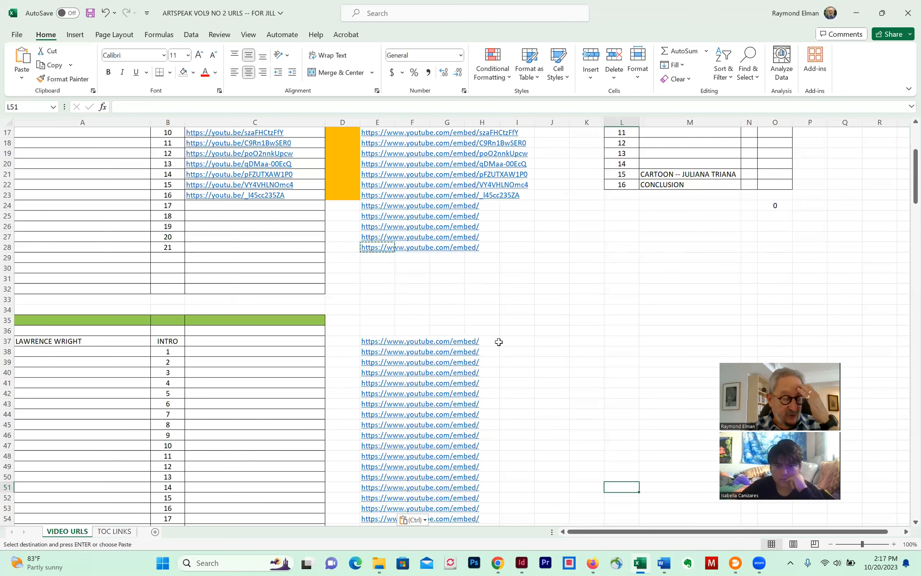
click(213, 210)
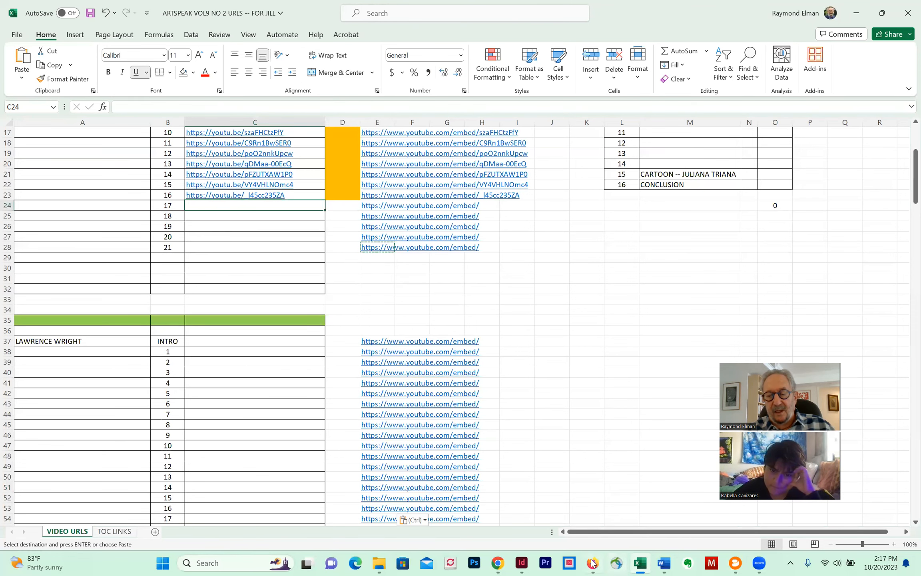
Switch to the Lawrence Wright page in Firefox, copy the introduction video's URL, and paste it into cell C38 of the Excel sheet.
mouse_move(592, 563)
click(610, 516)
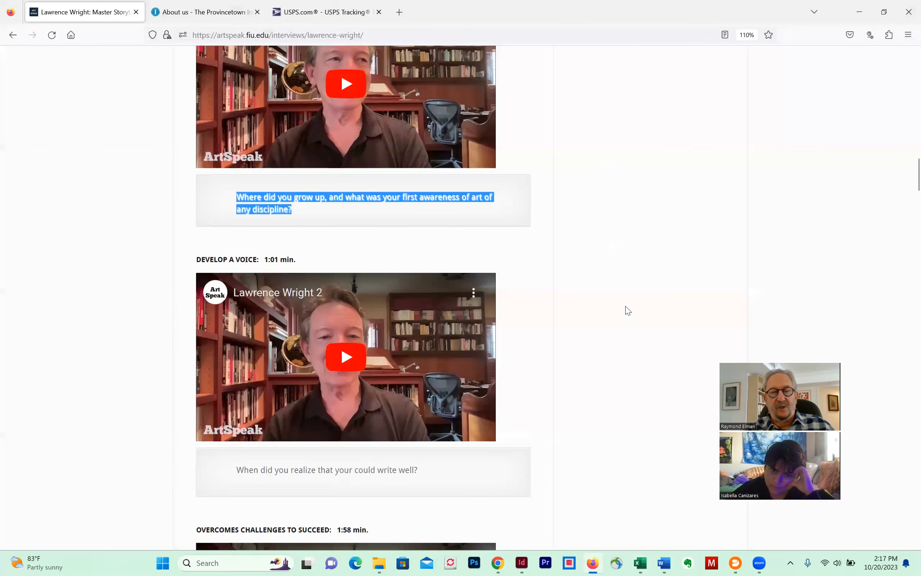
scroll(627, 311, up, 20)
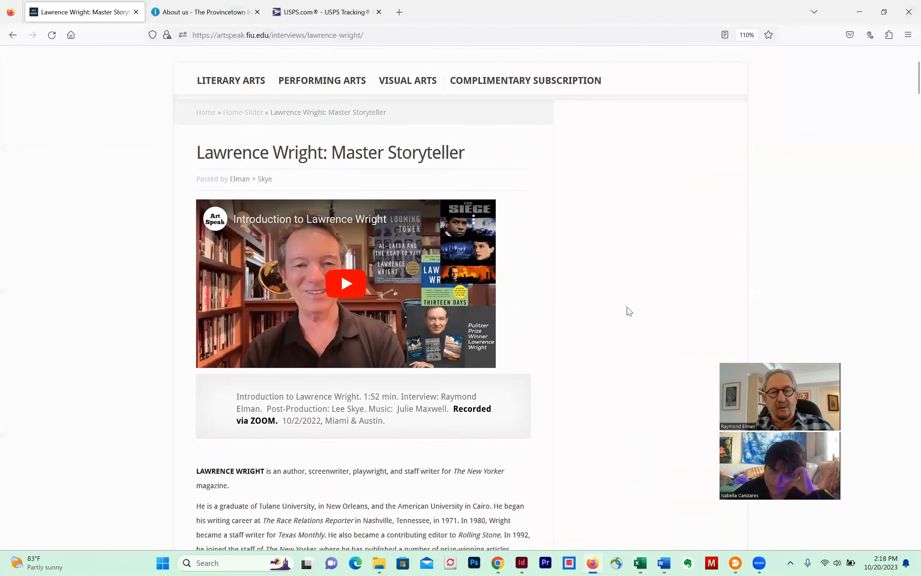
scroll(627, 307, up, 3)
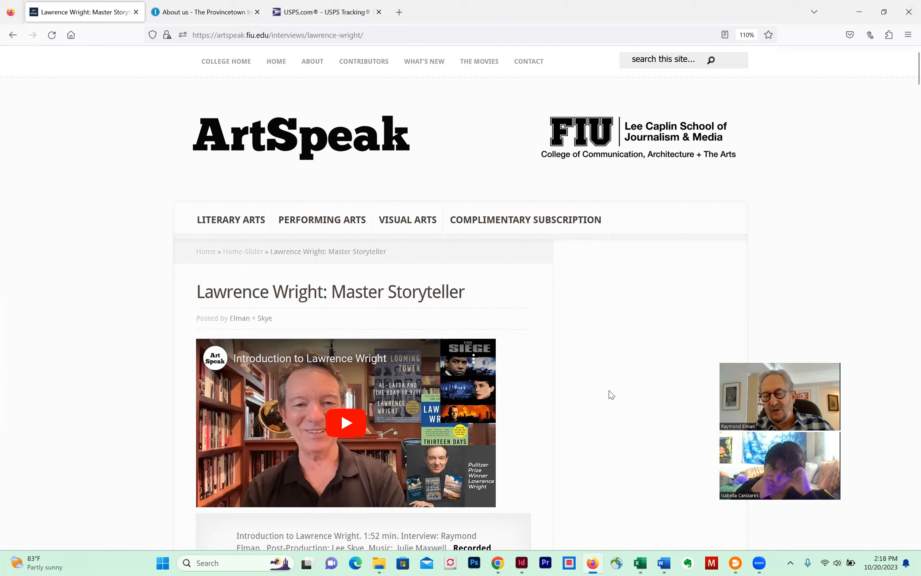
click(473, 358)
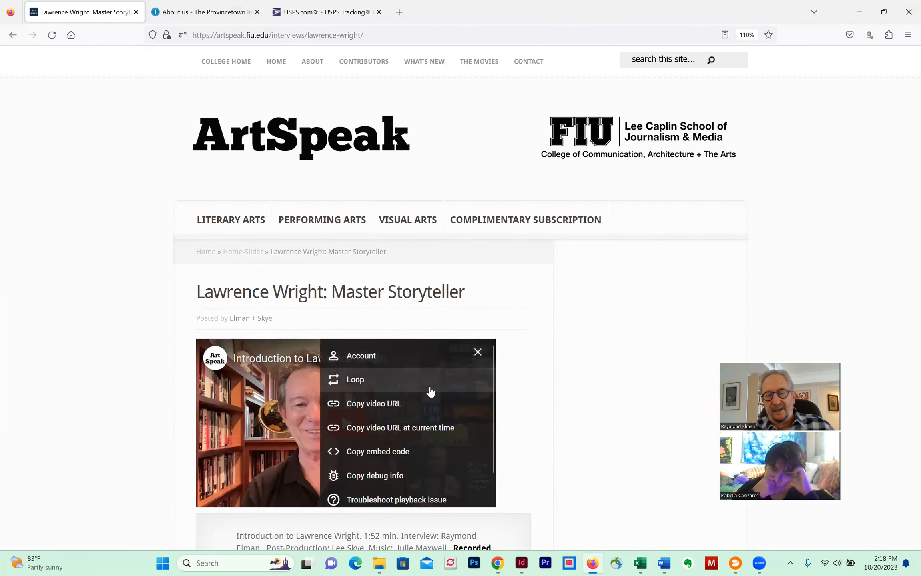
click(391, 404)
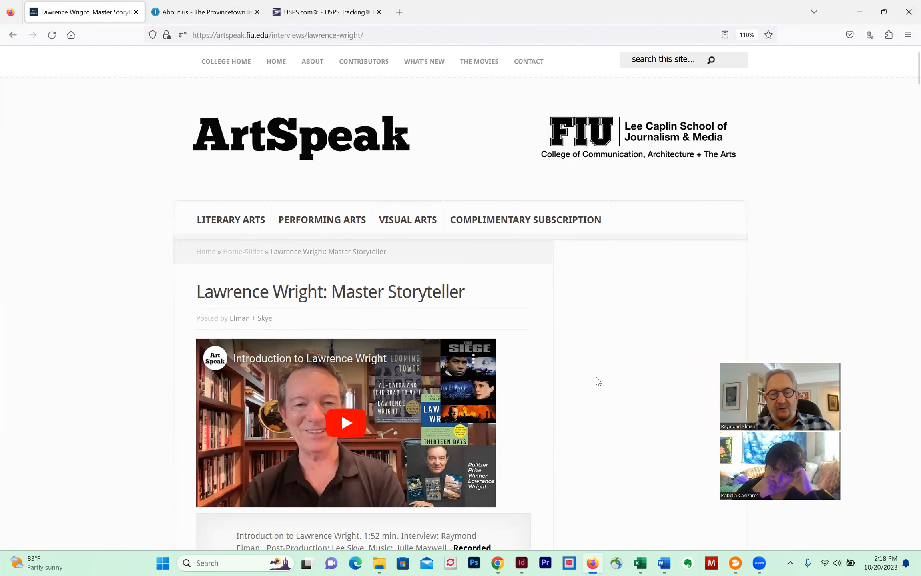
key(alt+Tab)
click(246, 353)
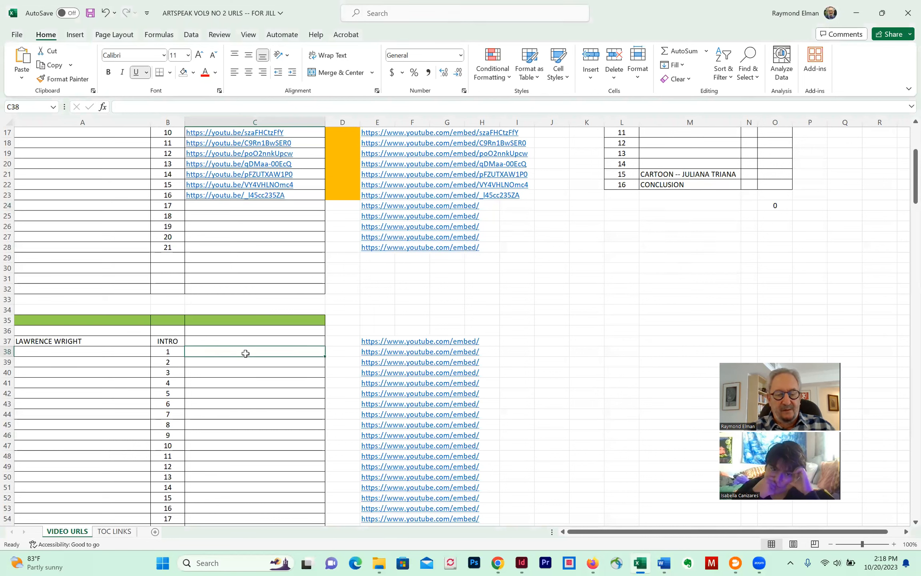
key(ctrl+v)
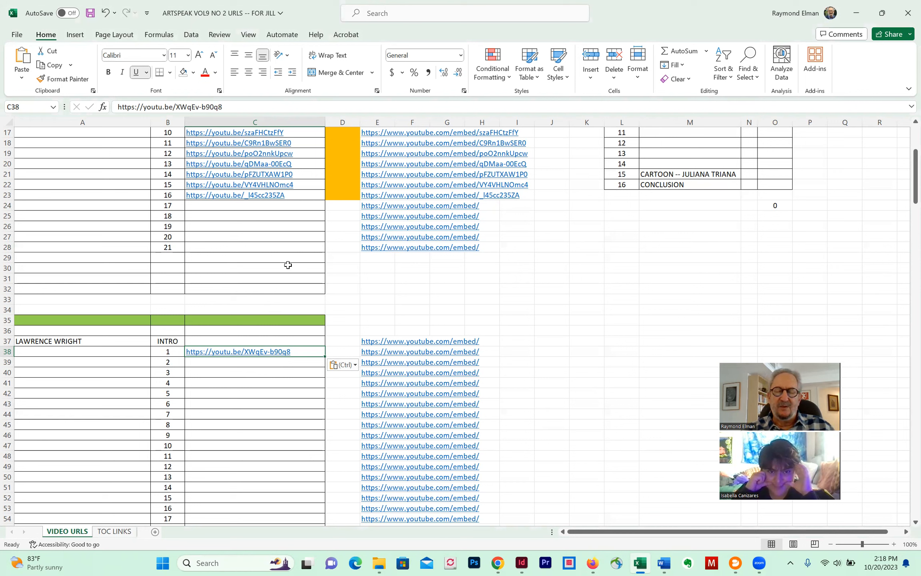
Copy the video ID XWqEv-b90q8 from the link in C38 and append it to the embed link stub in E37.
click(294, 106)
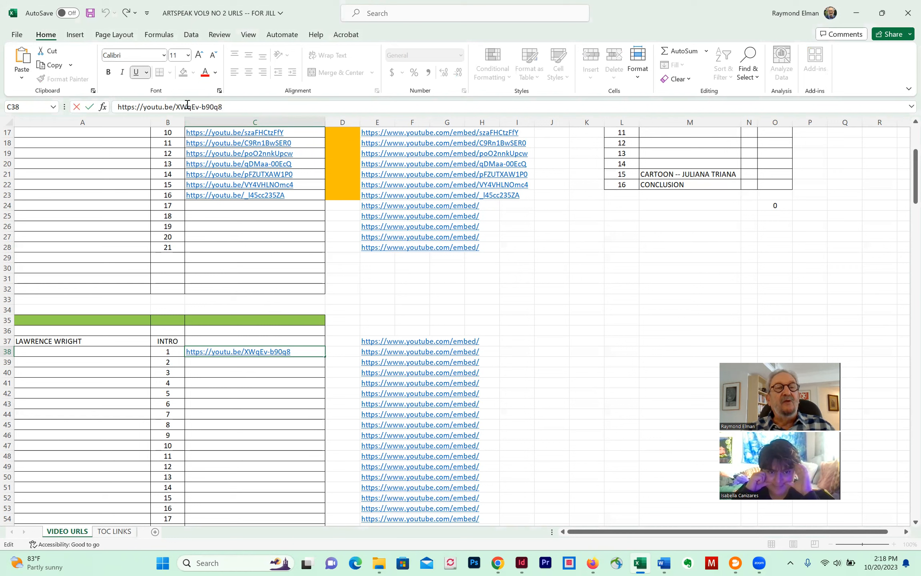
double_click(187, 105)
shift+click(249, 105)
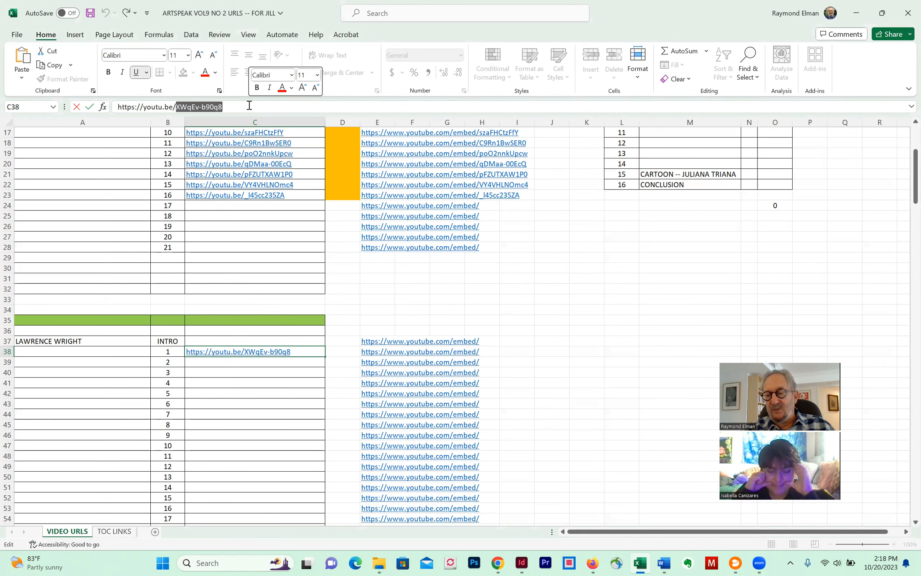
key(ctrl+c)
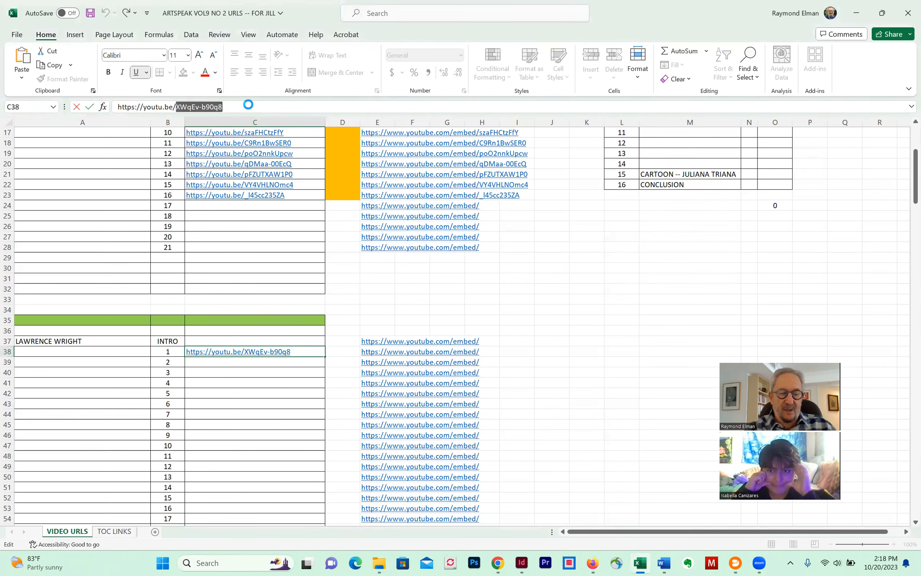
click(343, 340)
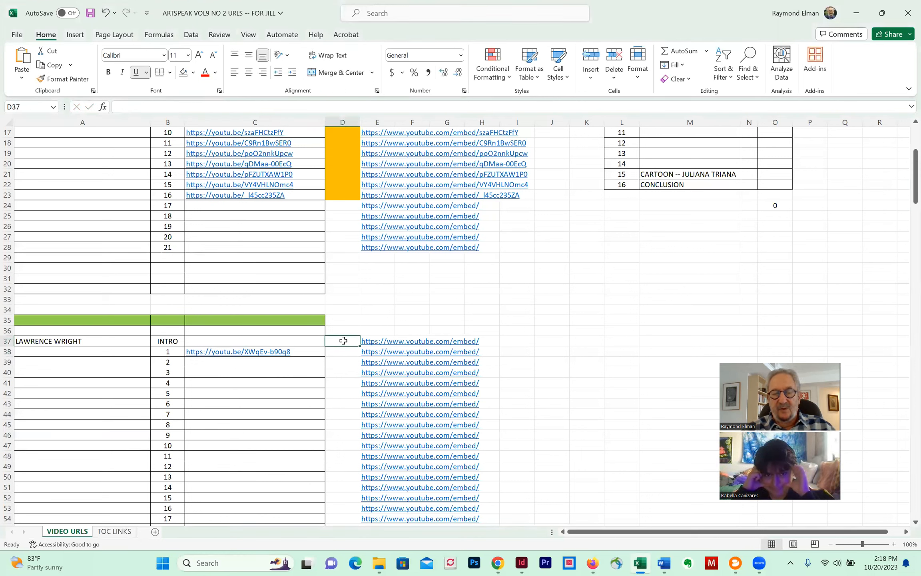
key(Right)
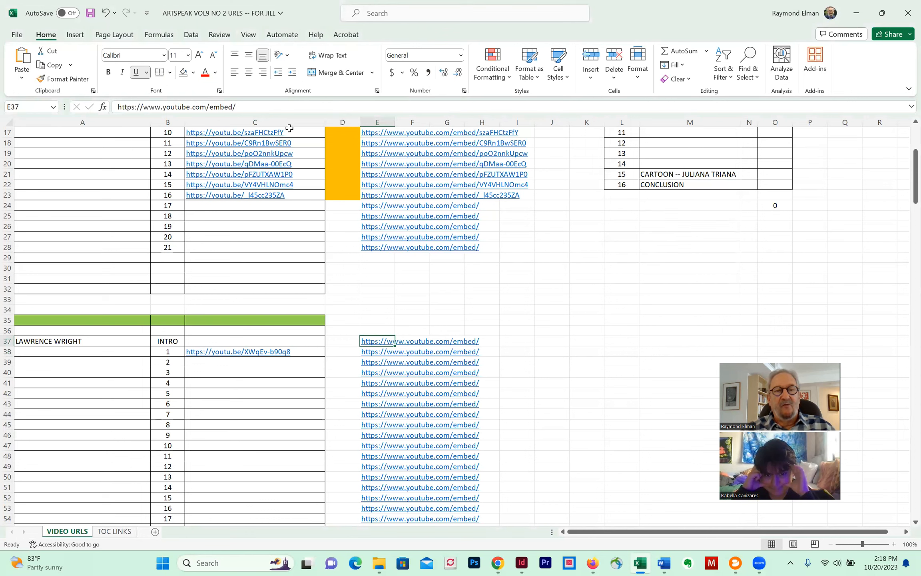
click(285, 106)
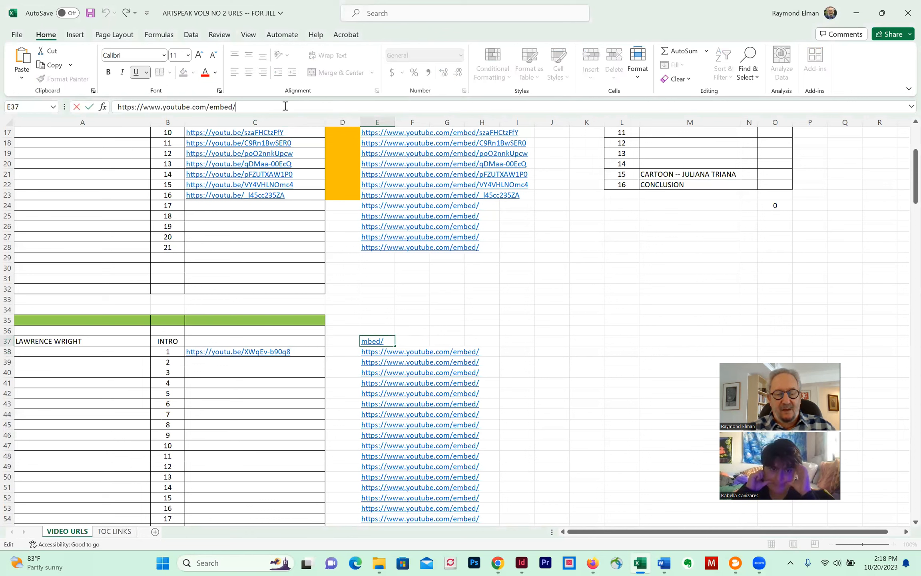
key(ctrl+v)
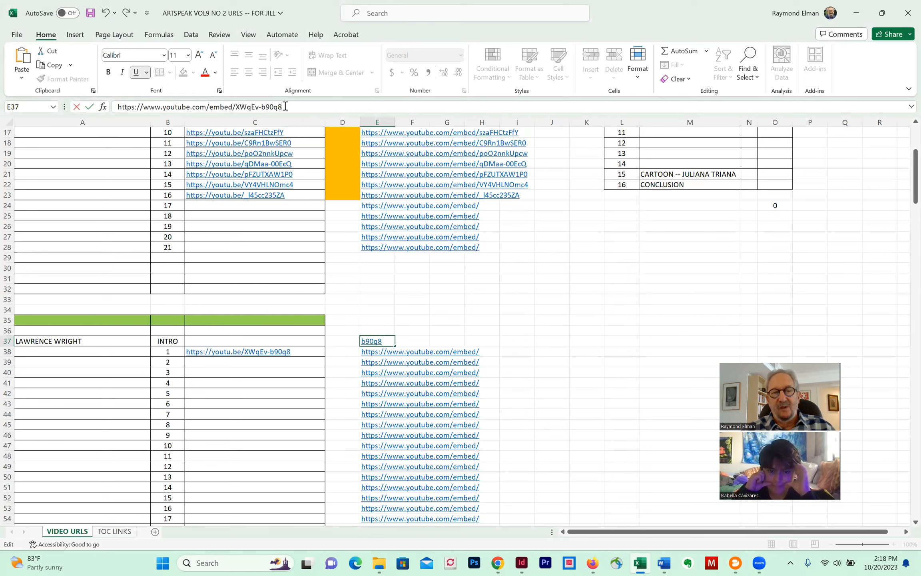
key(Return)
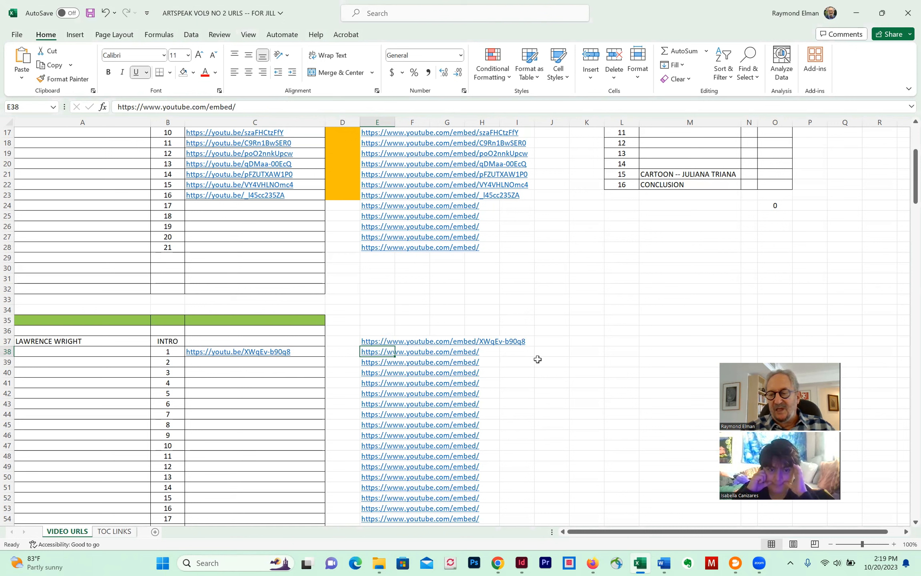
Copy the intro video link from C38 into C37 beside INTRO and clear C38.
click(224, 360)
key(Up)
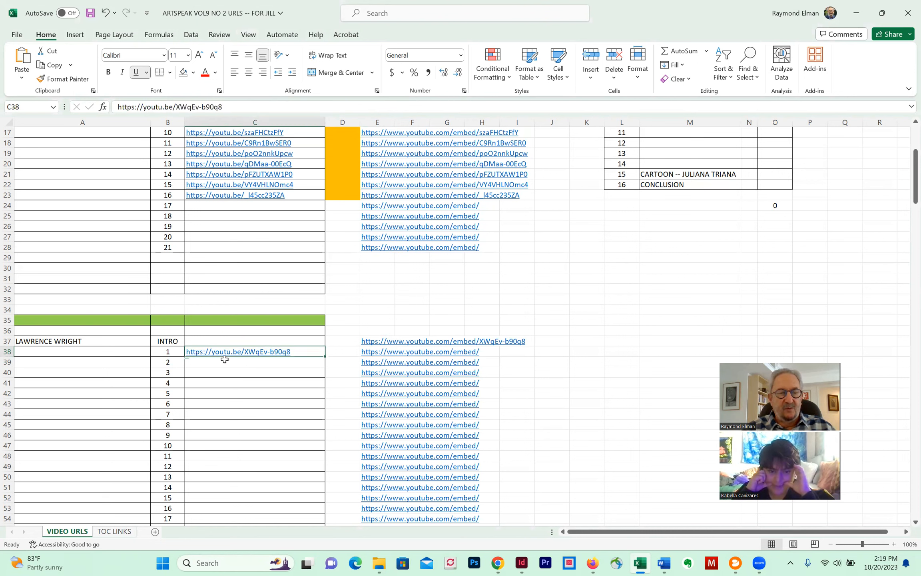
key(ctrl+c)
click(228, 341)
key(ctrl+v)
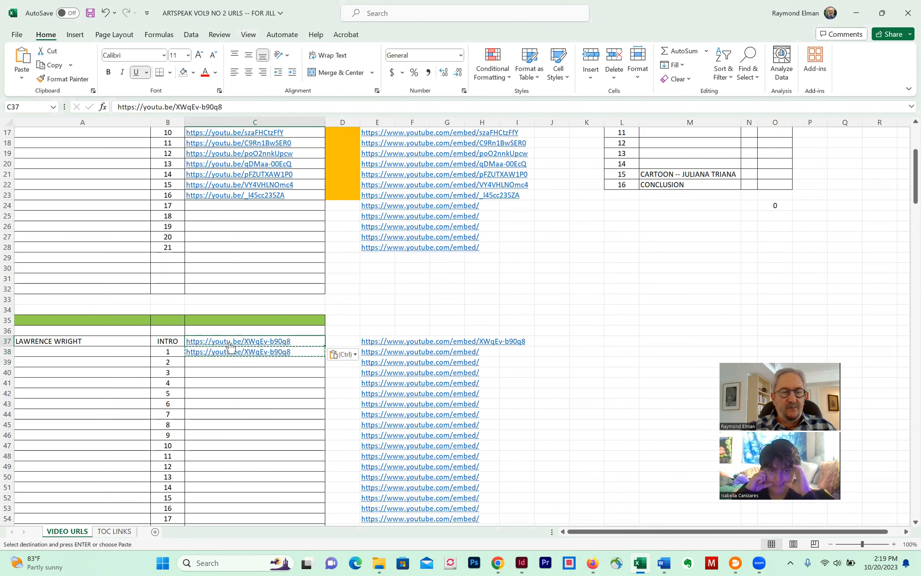
key(Escape)
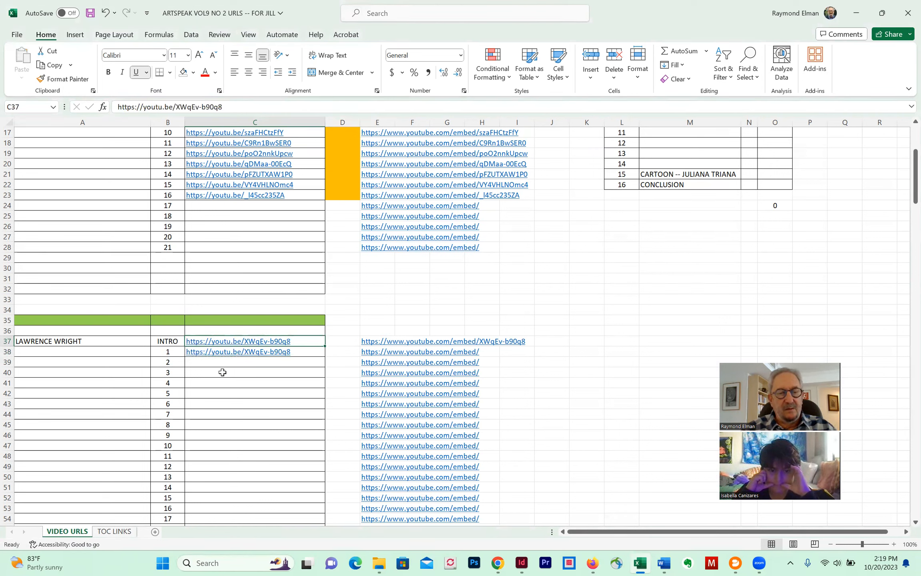
click(238, 361)
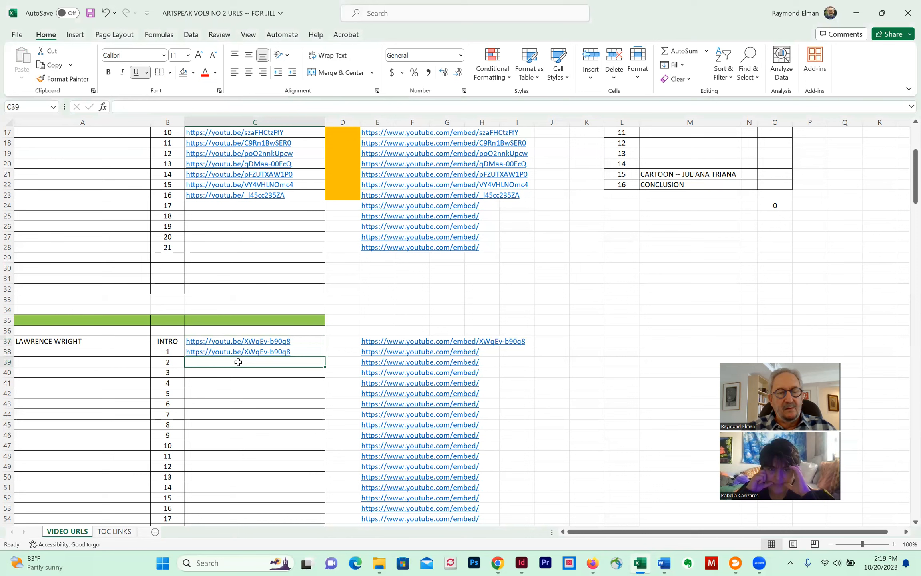
key(Up)
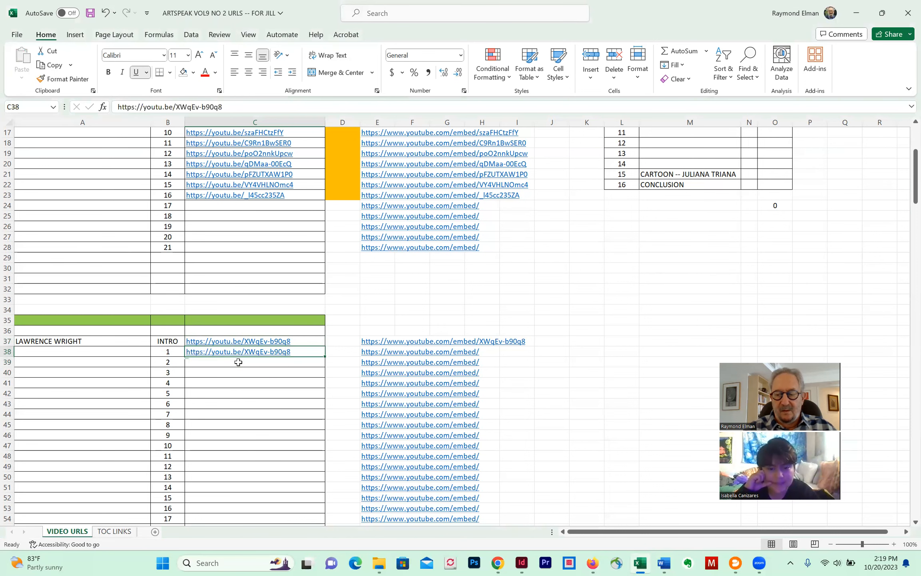
key(Delete)
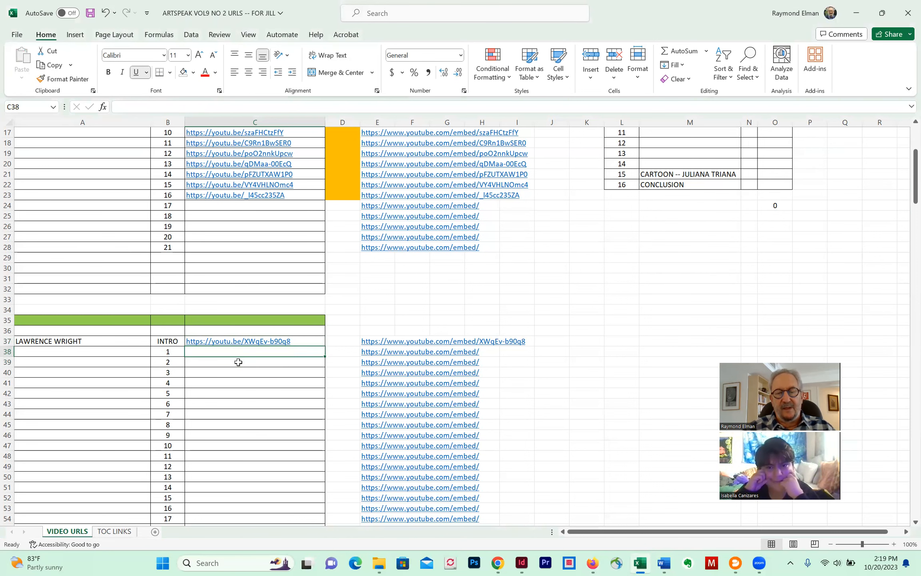
Copy the URL of the Mr. Texas novel video from the Firefox page and paste it into C38 in Excel.
key(alt+Tab)
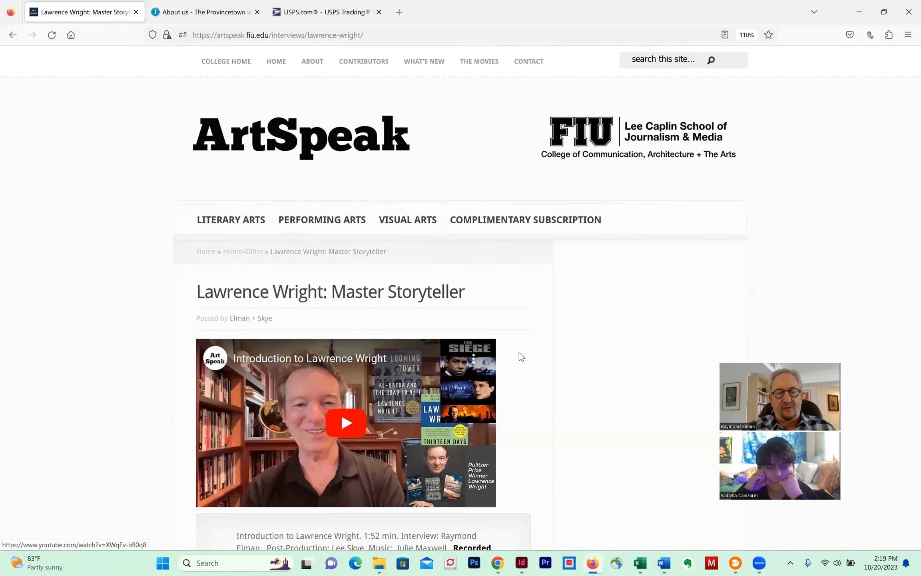
scroll(519, 352, down, 15)
scroll(557, 343, down, 5)
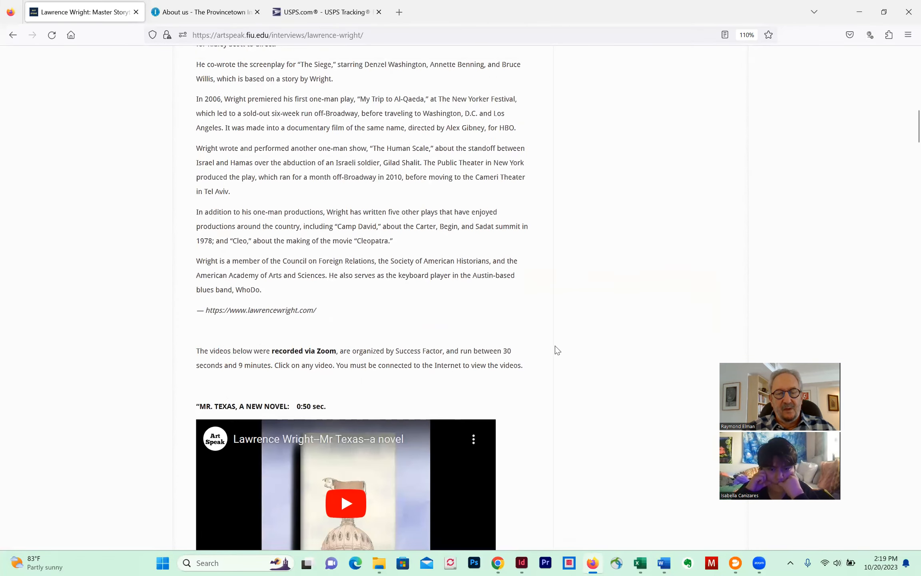
scroll(557, 349, down, 5)
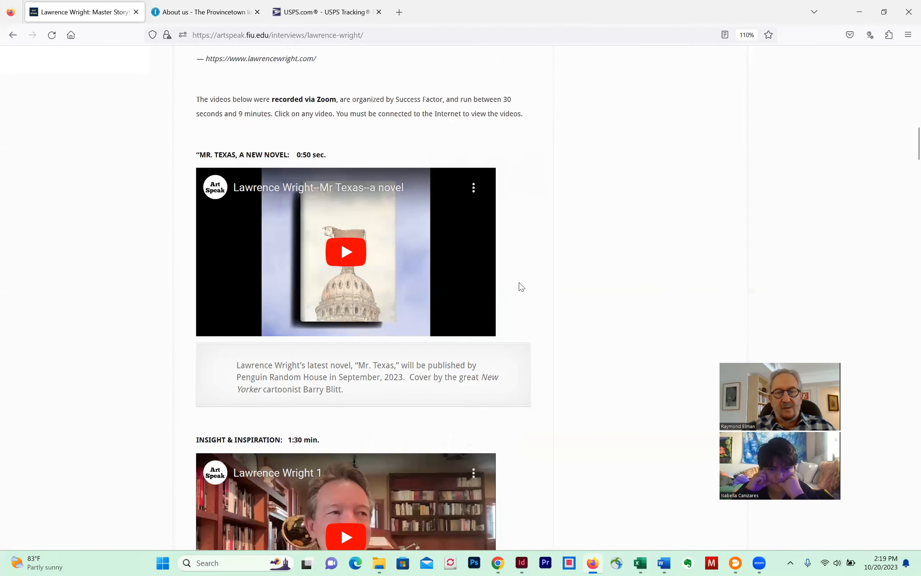
click(475, 190)
click(402, 238)
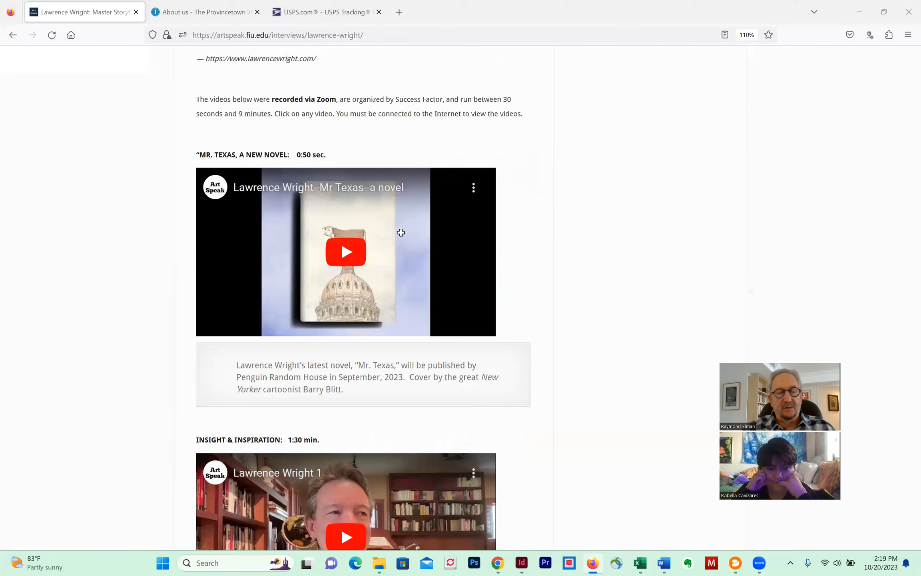
key(alt+Tab)
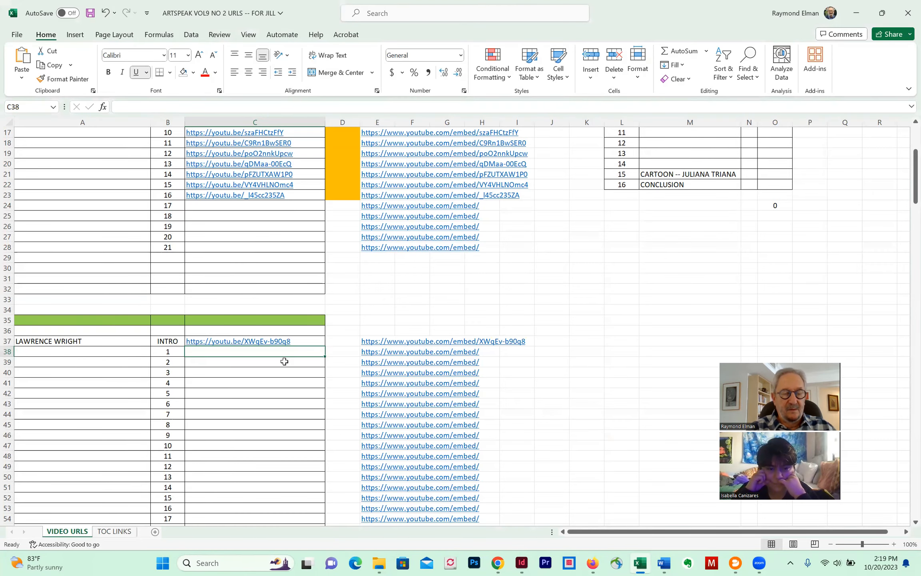
key(ctrl+v)
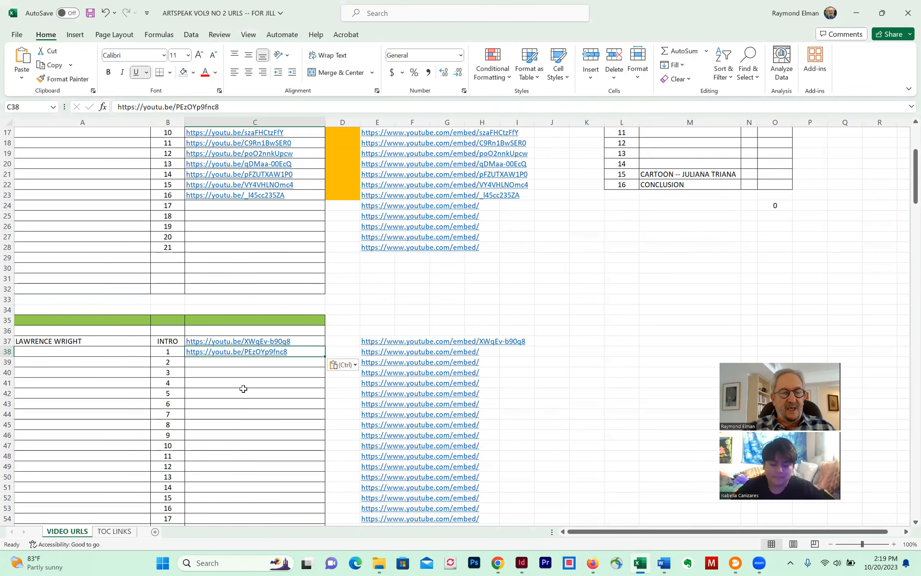
Restart the numbering at 1 in B39 and label B38 as BOOK.
click(169, 362)
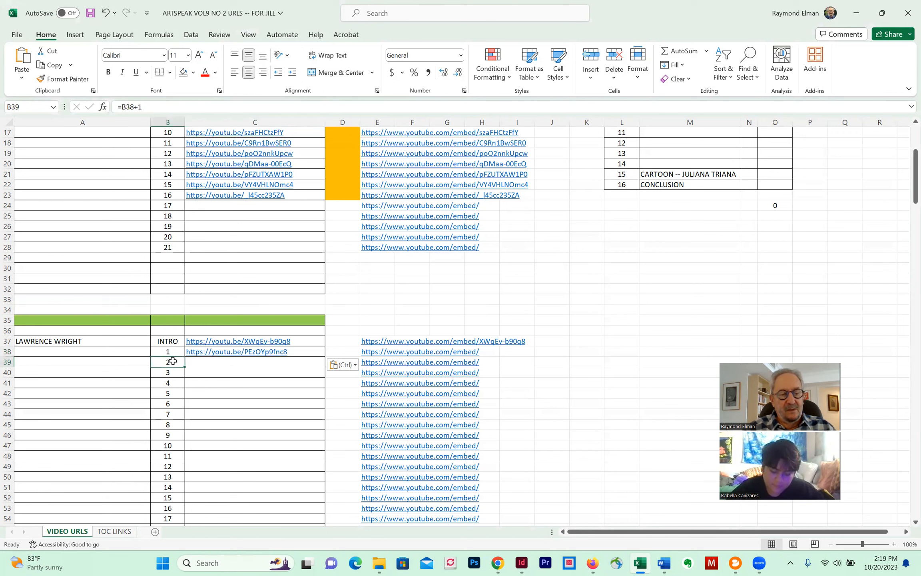
text(1)
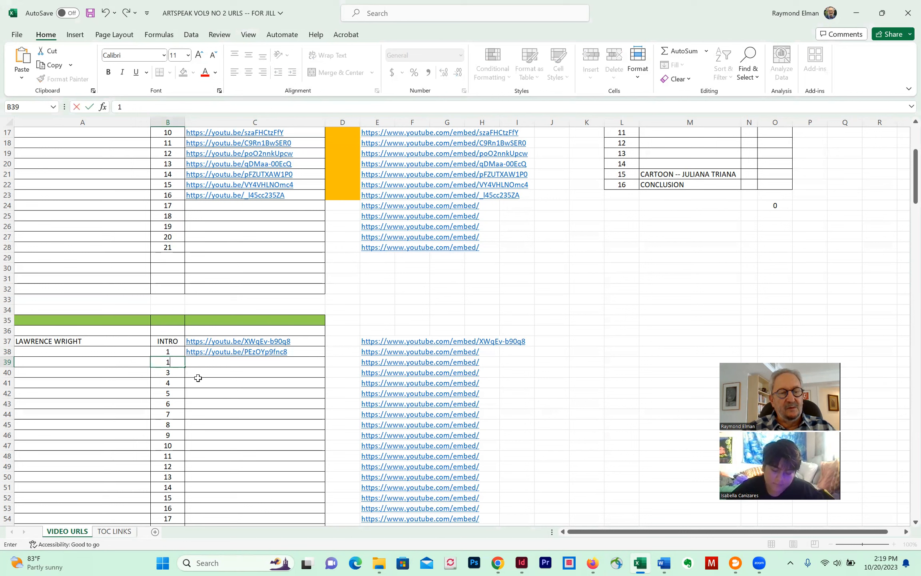
click(206, 378)
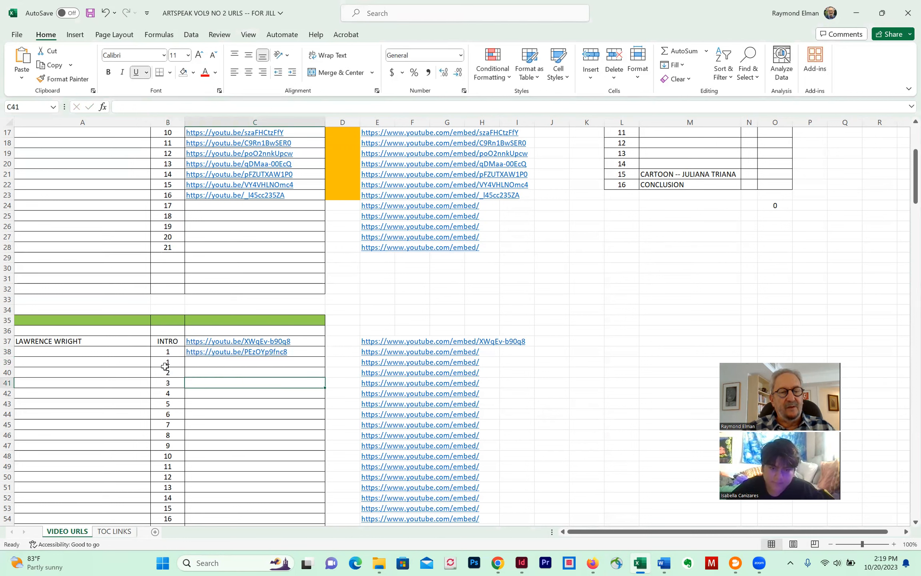
click(169, 352)
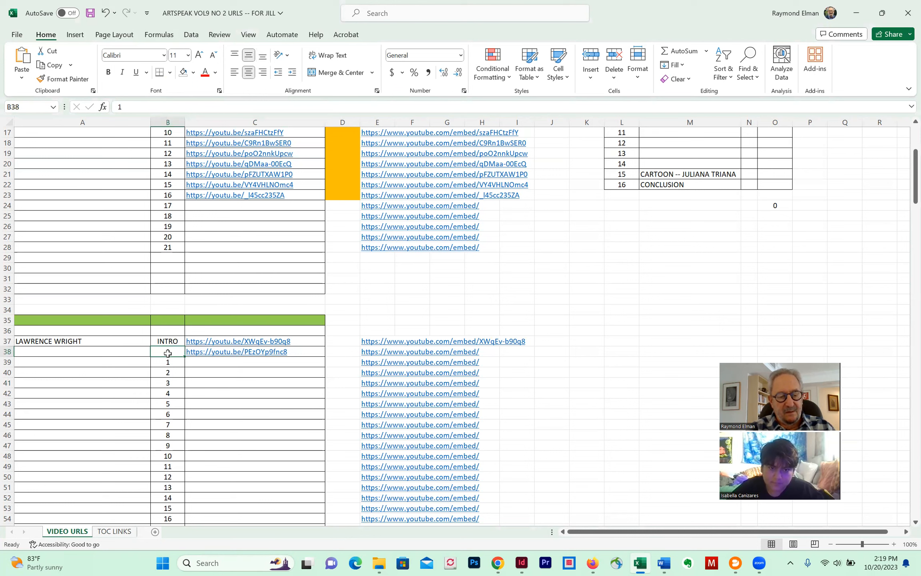
text(BOOK)
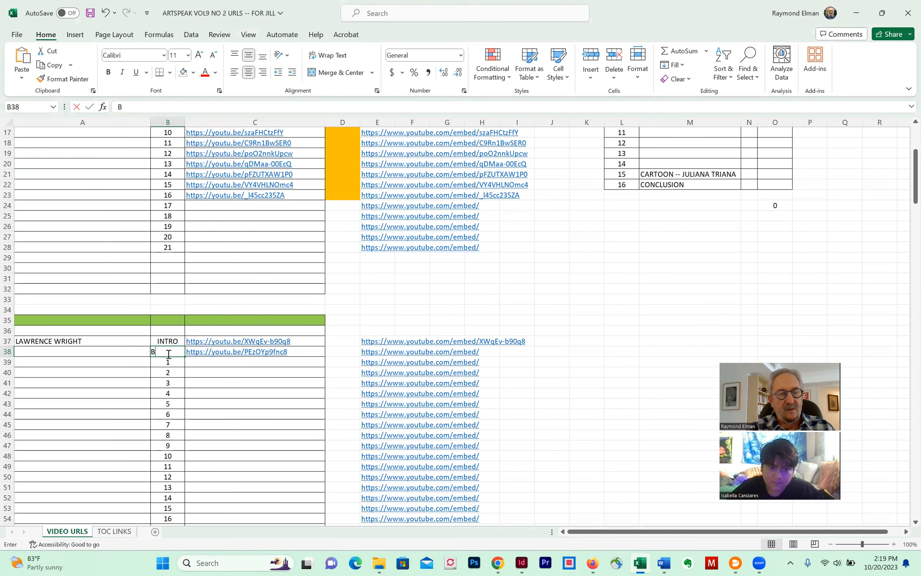
key(Return)
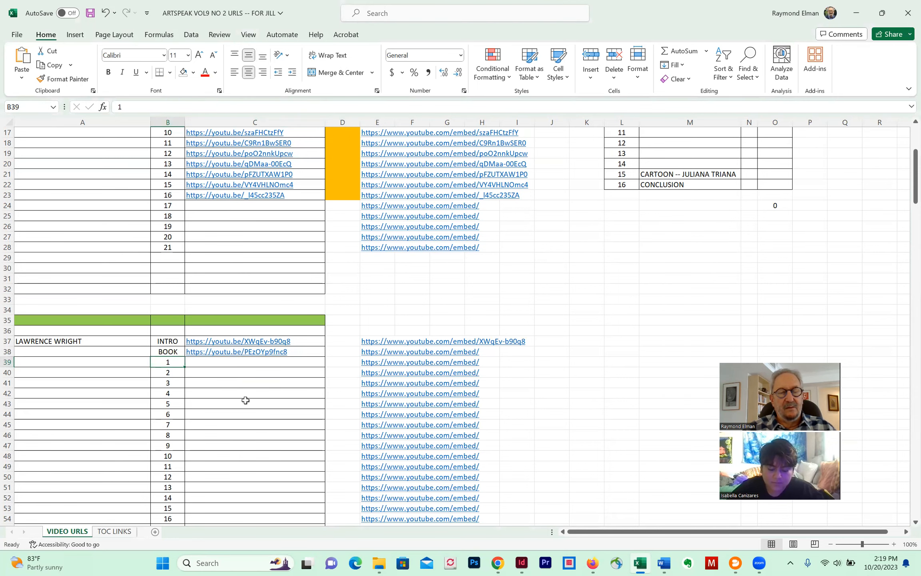
Switch back to the Firefox page and copy the video URL of the Lawrence Wright 1 clip under INSIGHT & INSPIRATION.
key(alt+Tab)
scroll(604, 352, down, 5)
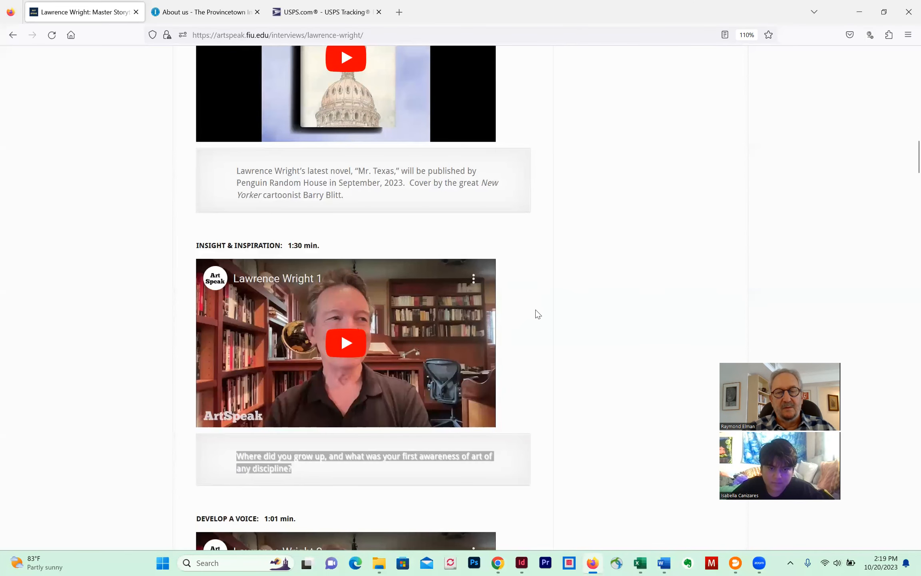
click(474, 285)
click(402, 323)
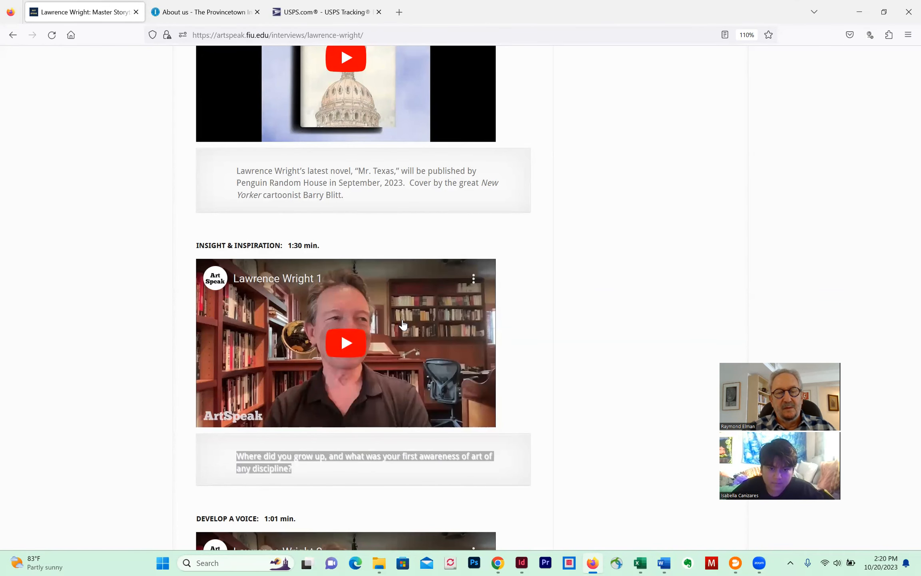
key(alt+Tab)
click(288, 363)
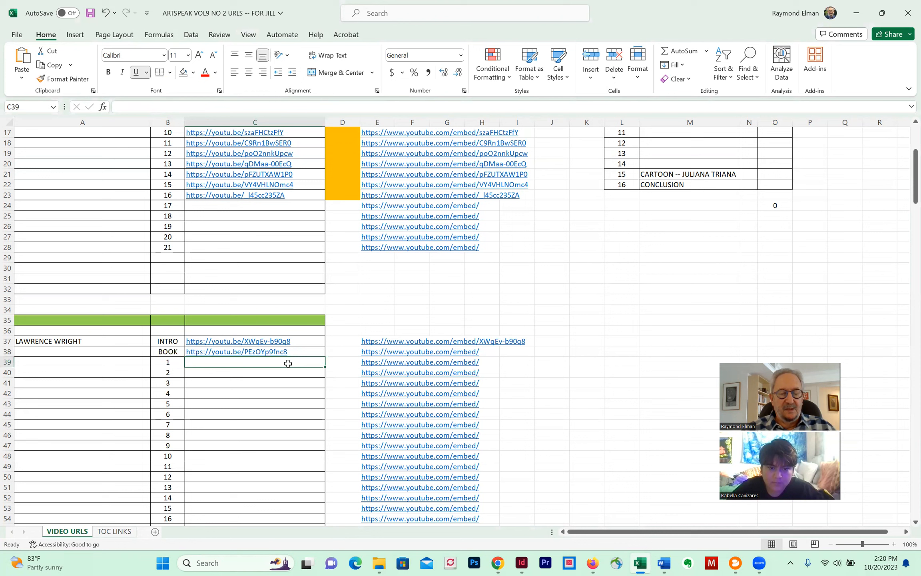
key(ctrl+v)
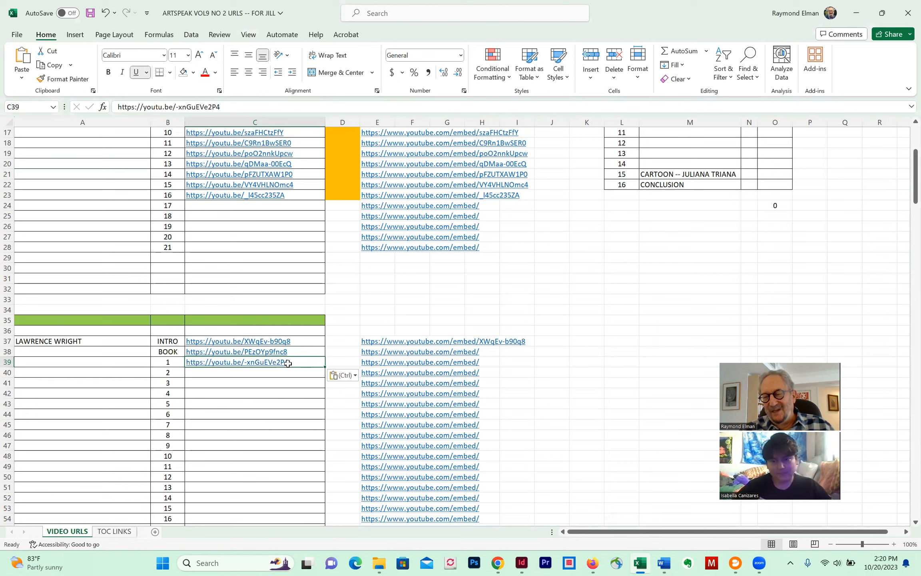
click(623, 405)
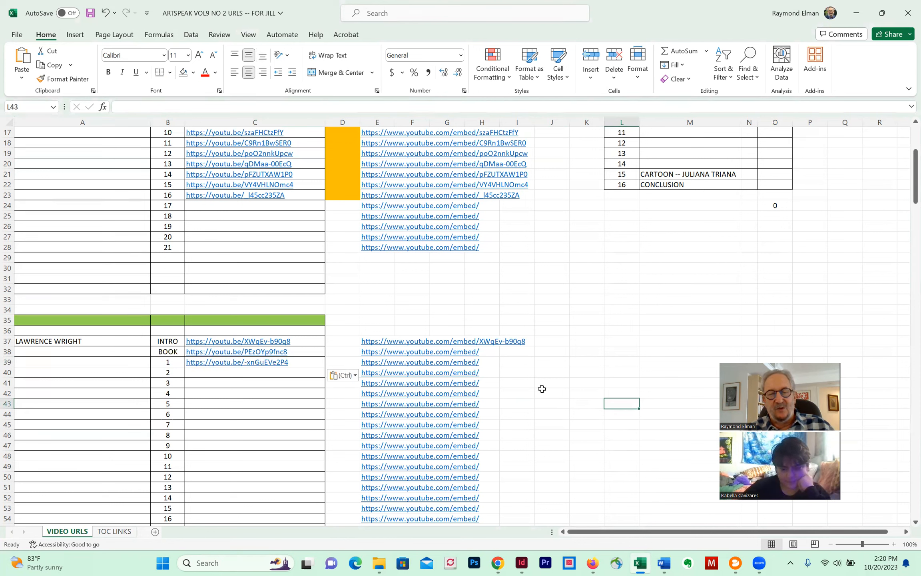
key(ctrl+s)
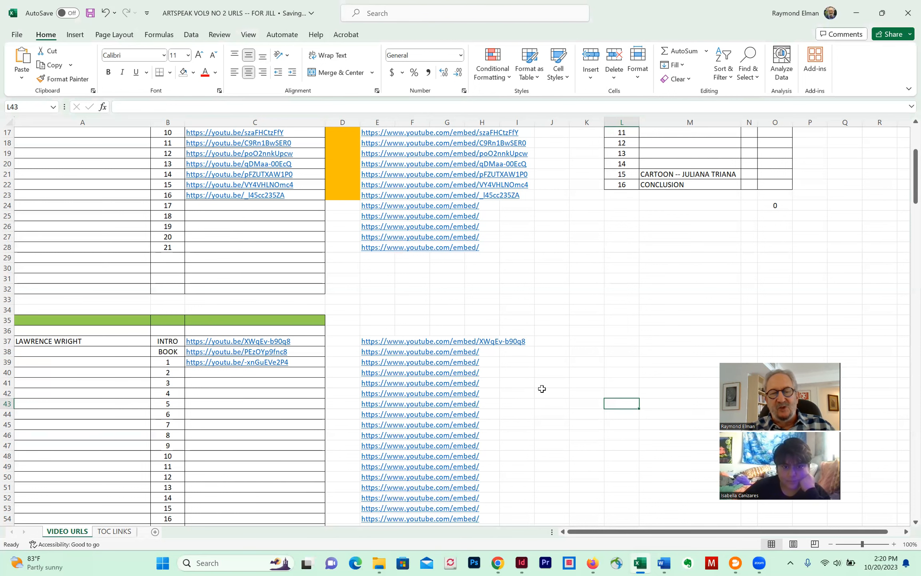
Switch to InDesign and review the Lawrence Wright page's video blocks, captions, biography and header, clearing the current selection.
scroll(542, 389, down, 2)
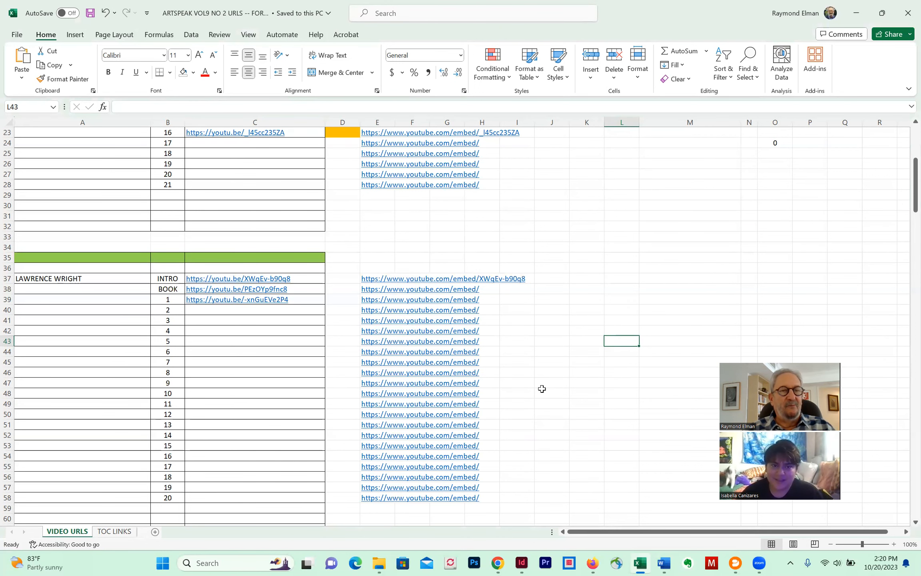
key(alt+Tab)
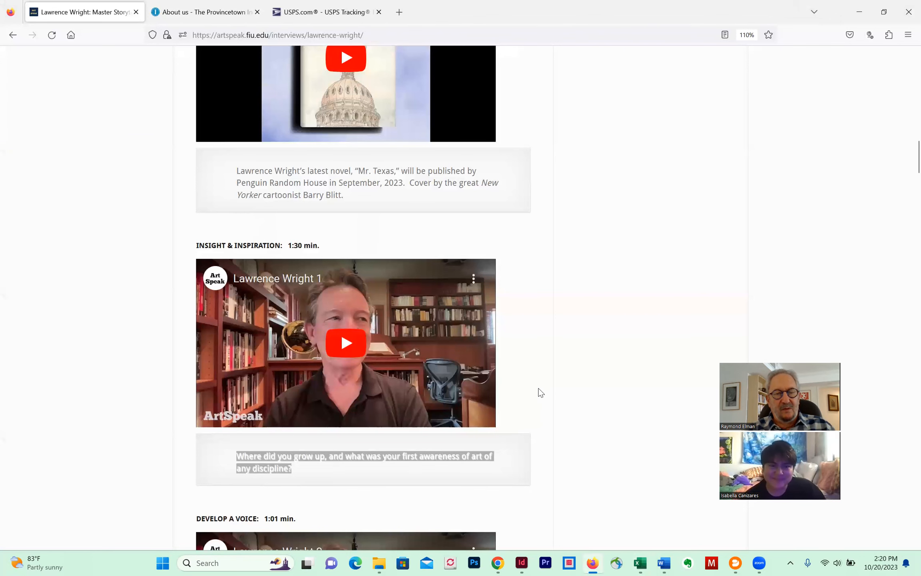
scroll(567, 360, up, 2)
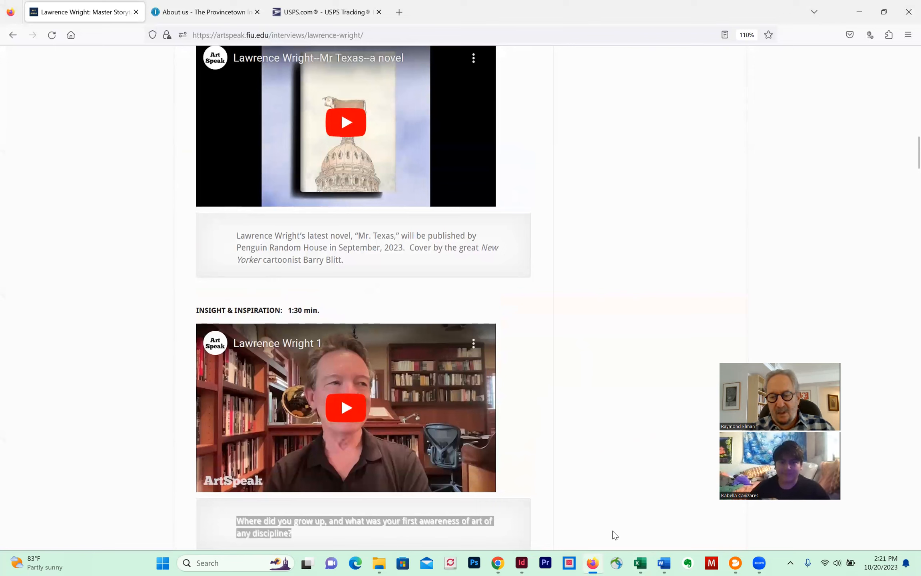
click(535, 545)
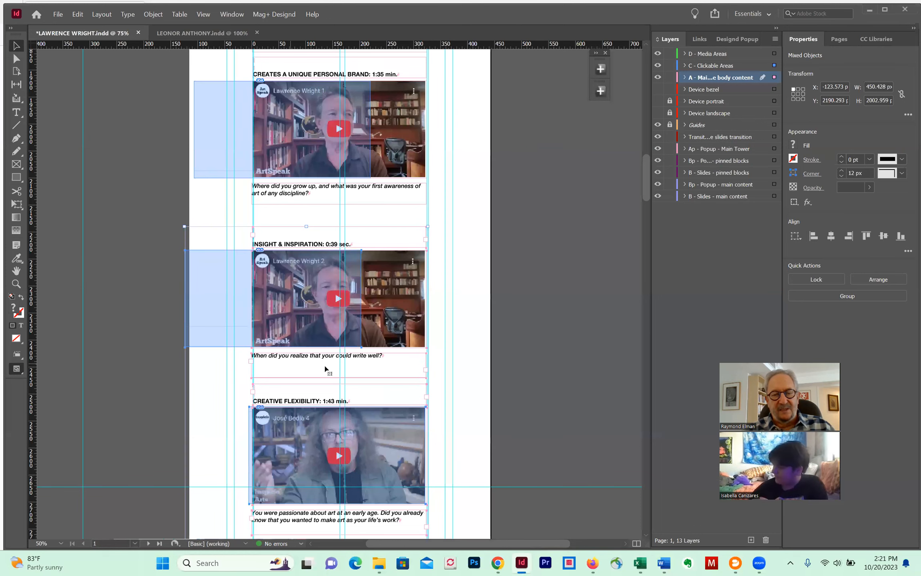
scroll(562, 354, down, 5)
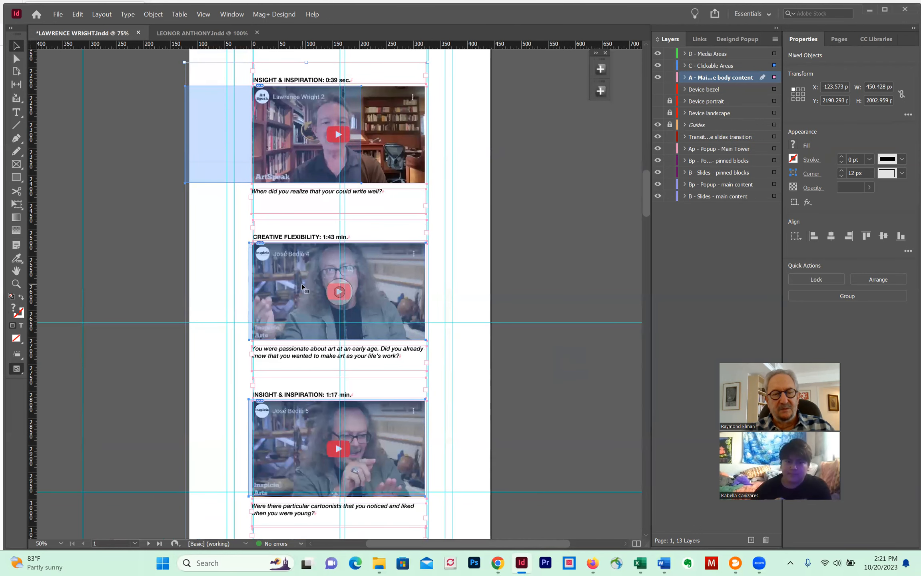
scroll(494, 306, down, 1)
scroll(493, 305, down, 5)
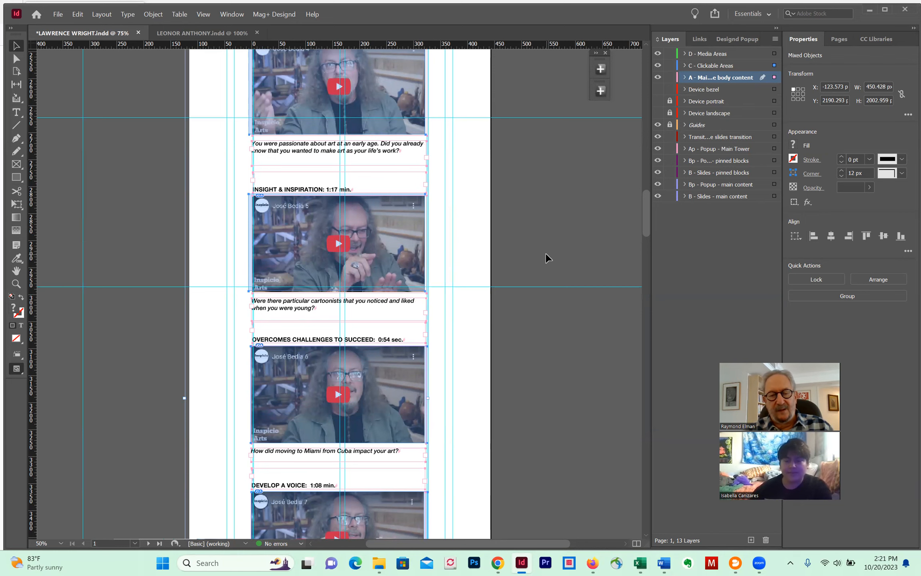
scroll(545, 256, up, 6)
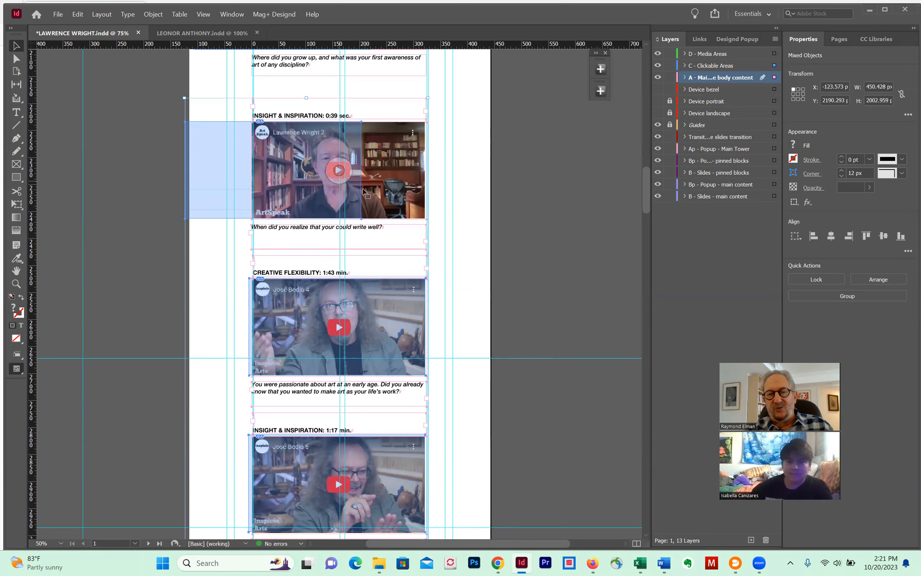
click(531, 198)
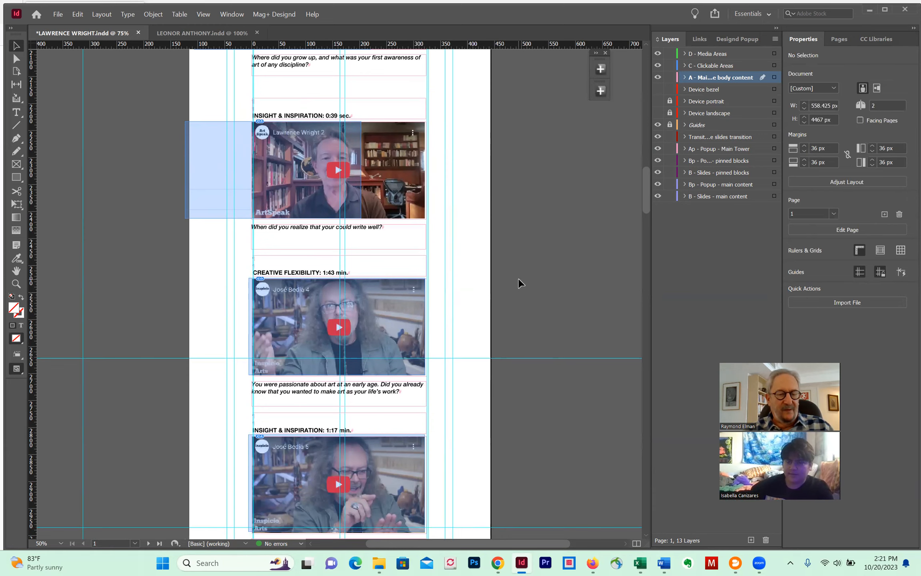
scroll(518, 277, up, 15)
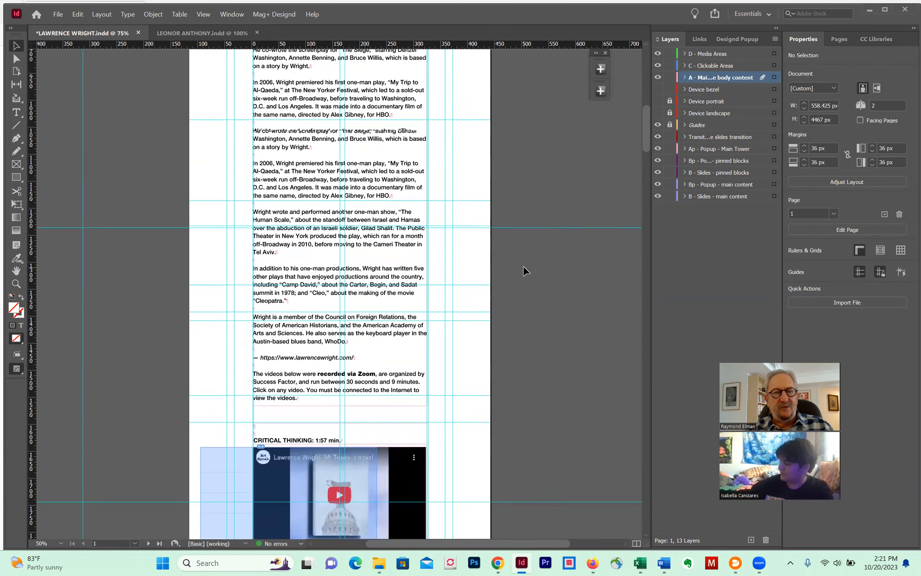
scroll(523, 265, up, 15)
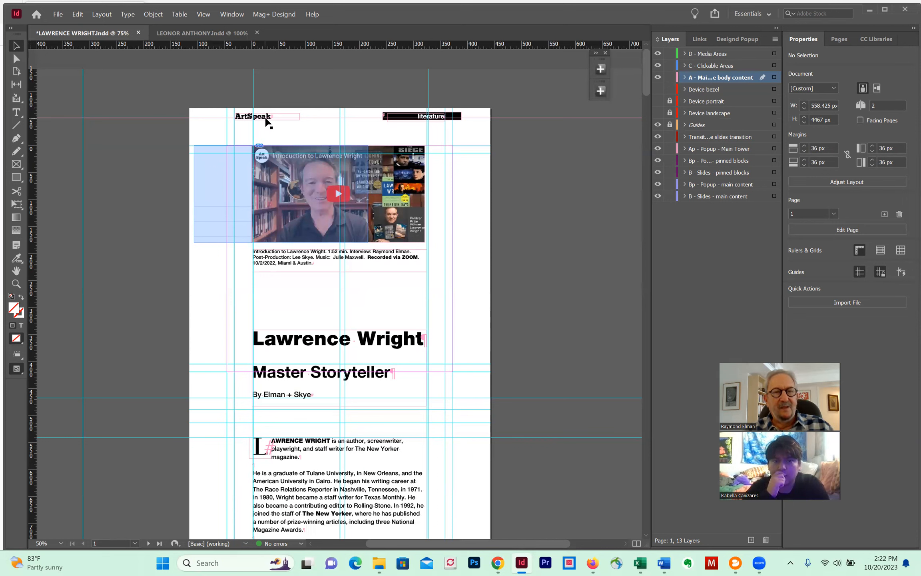
Inspect the character formatting of the ArtSpeak header text on the Lawrence Wright page, finishing with its text frame selected.
click(18, 113)
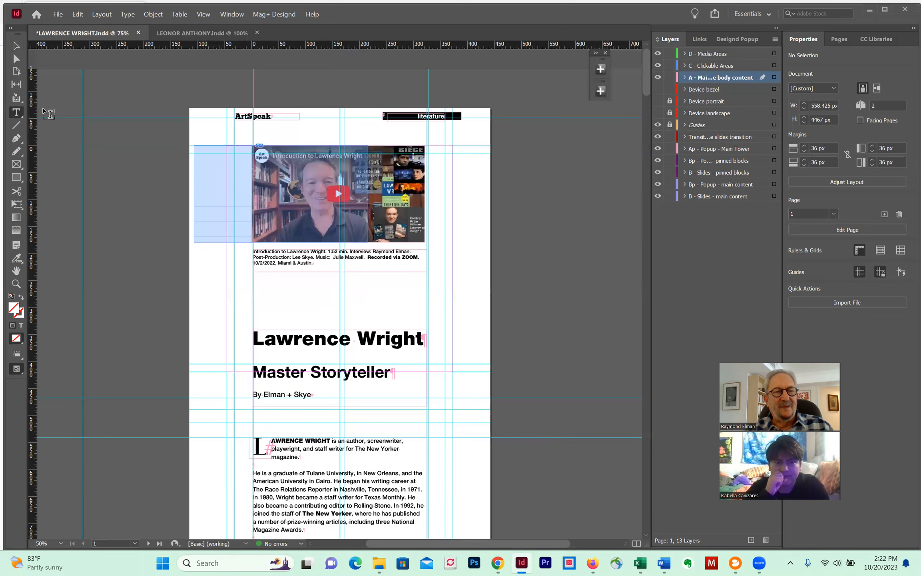
click(263, 114)
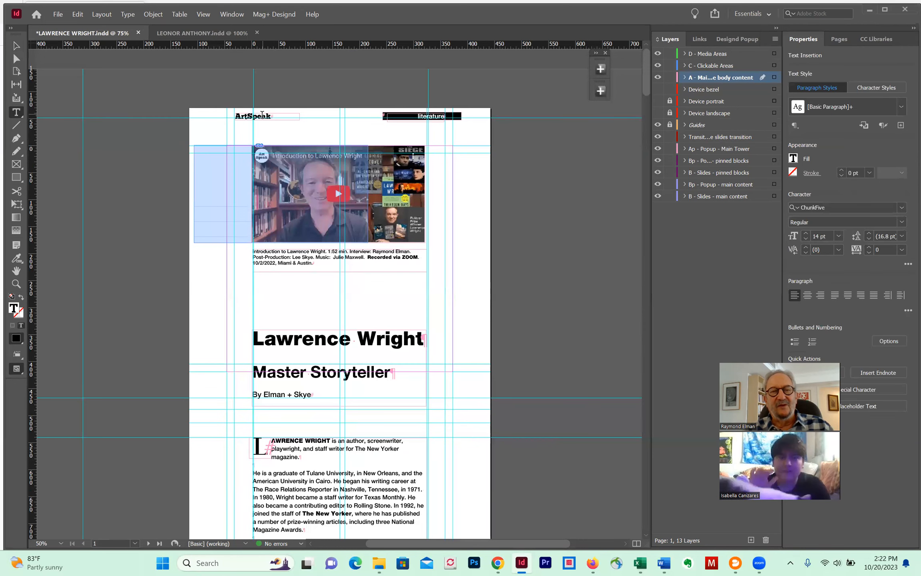
double_click(263, 114)
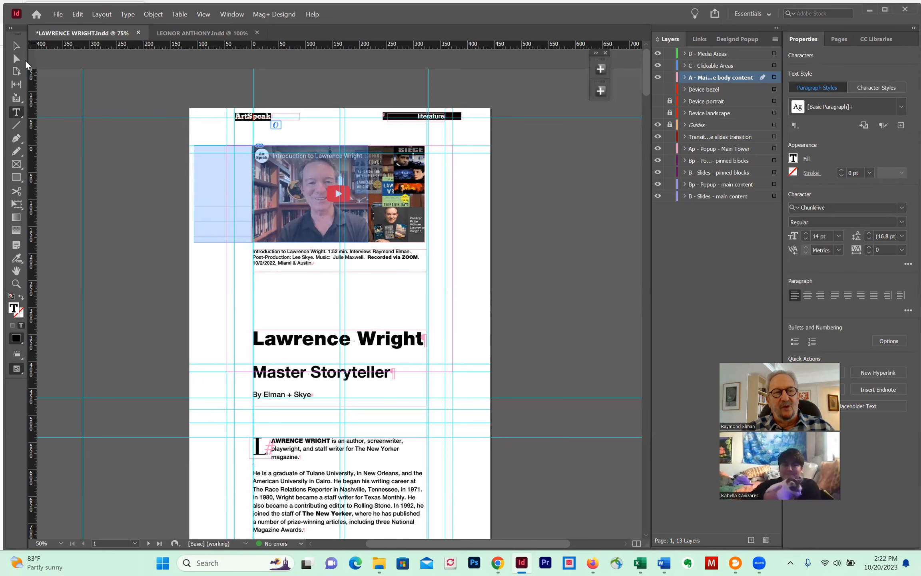
click(20, 51)
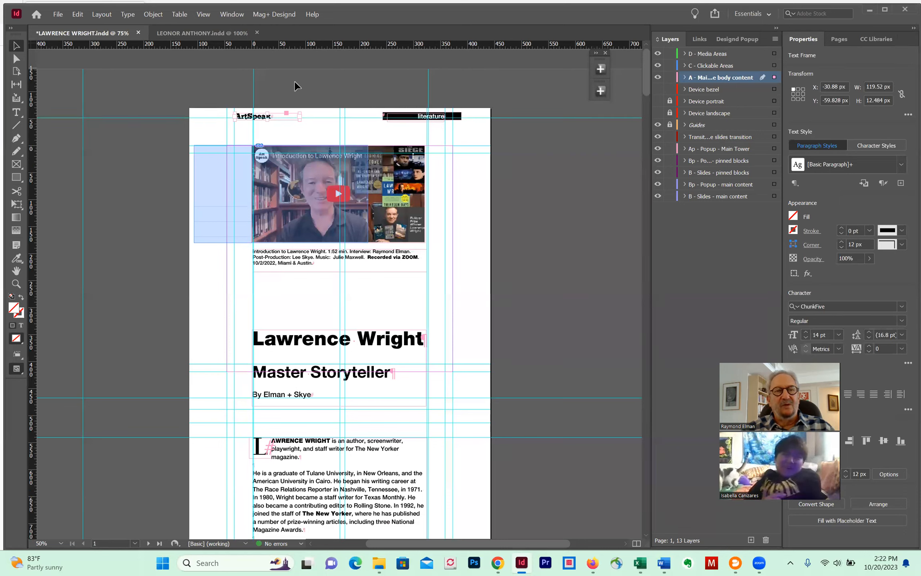
Open the LEONOR ANTHONY.indd document and examine its header, title, biography and video blocks as a finished page example.
click(192, 32)
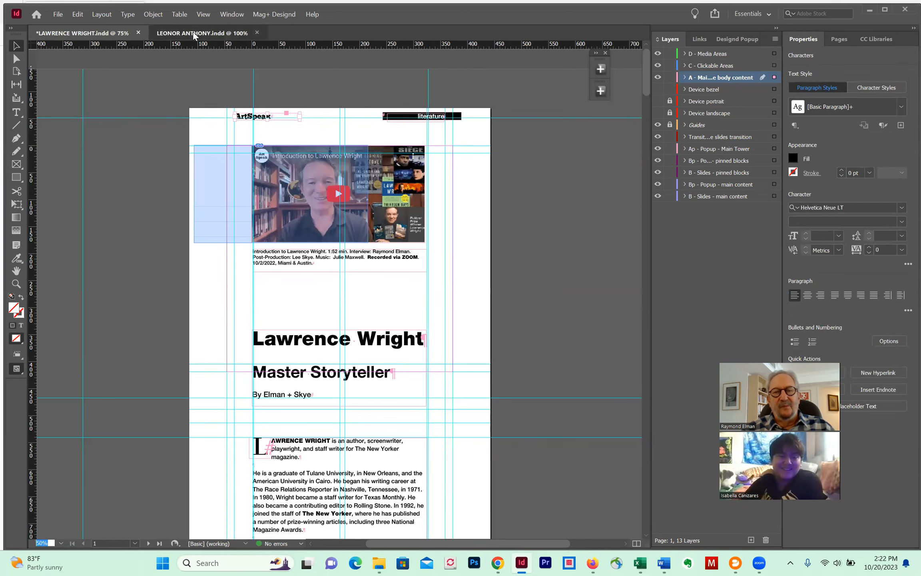
scroll(467, 188, up, 3)
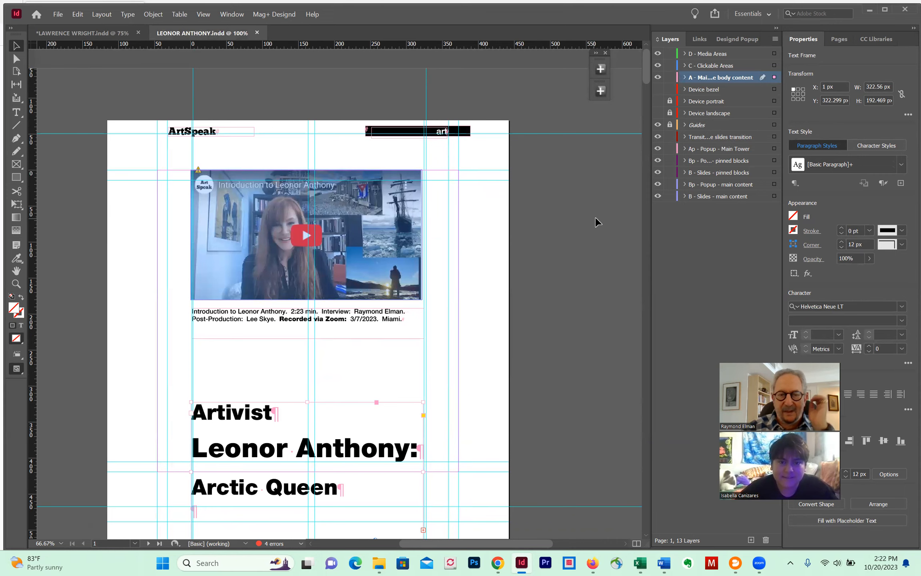
scroll(604, 207, down, 12)
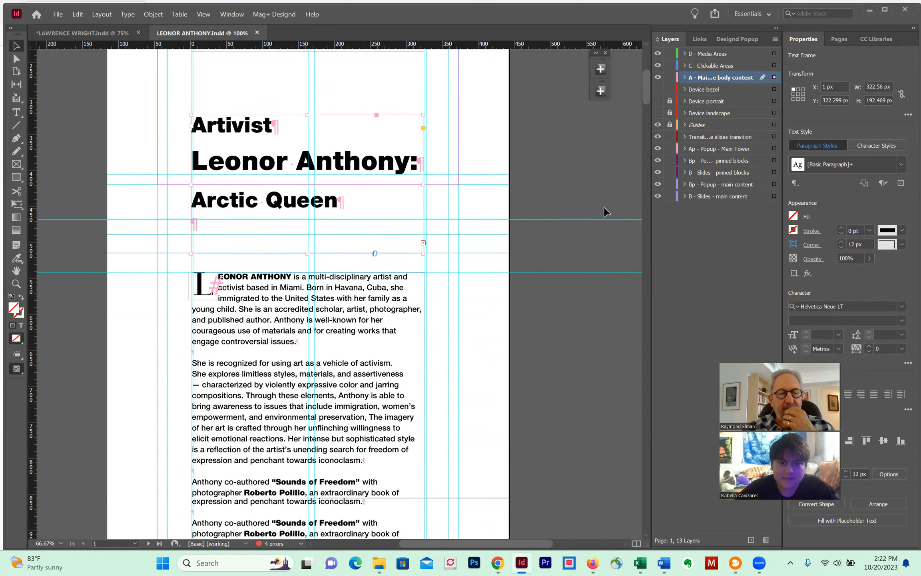
scroll(606, 203, down, 20)
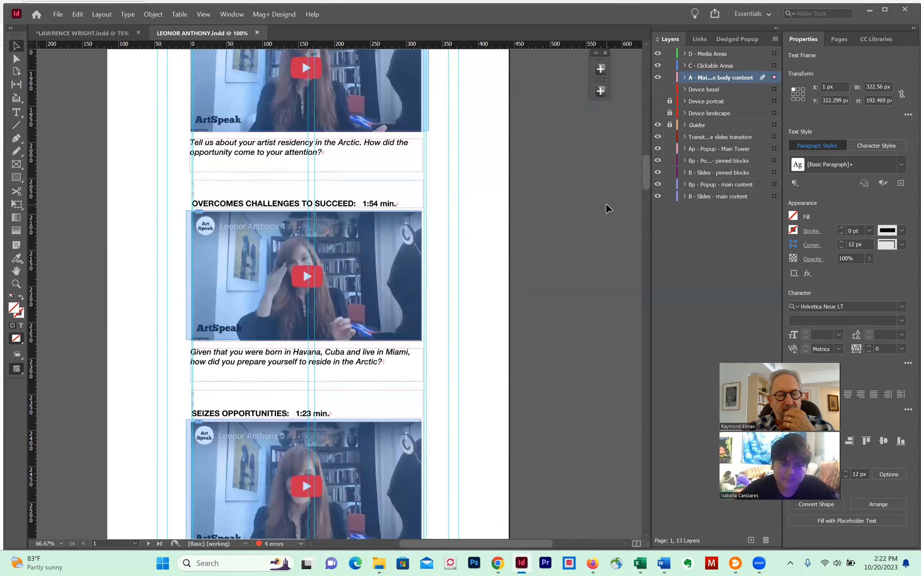
scroll(608, 198, down, 10)
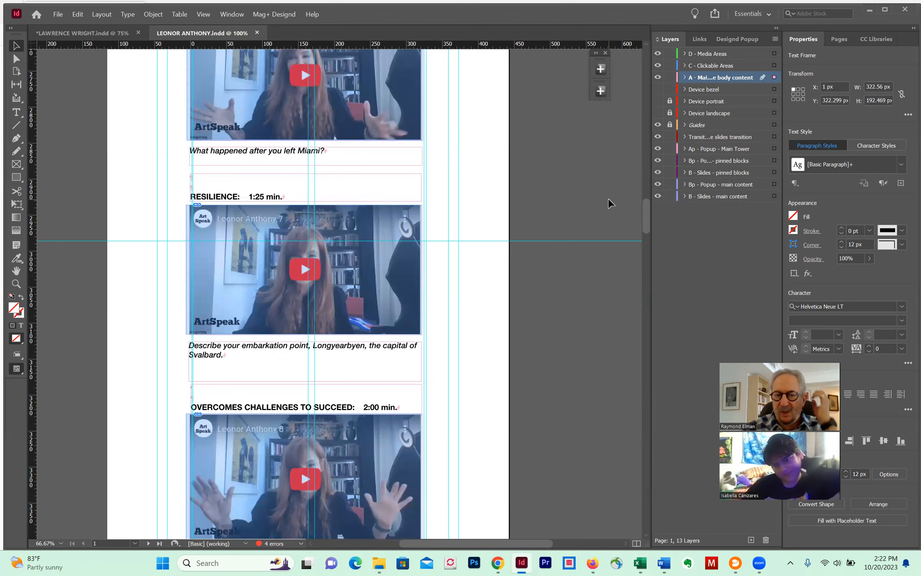
scroll(608, 197, up, 20)
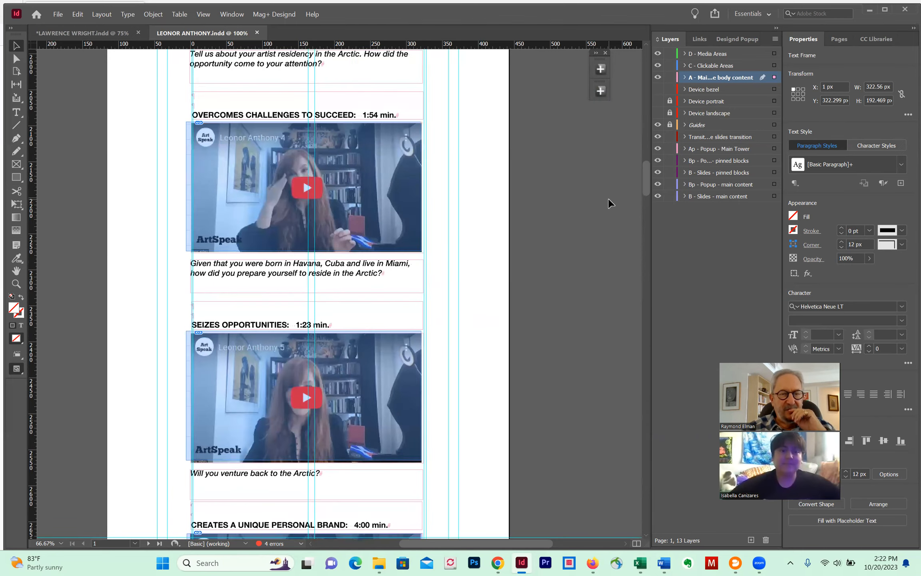
scroll(608, 198, up, 20)
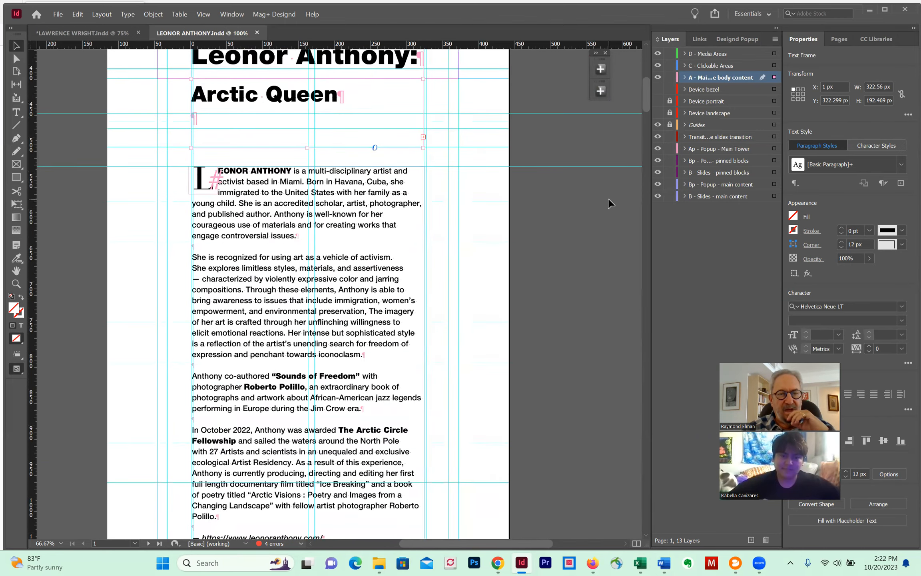
scroll(608, 204, up, 3)
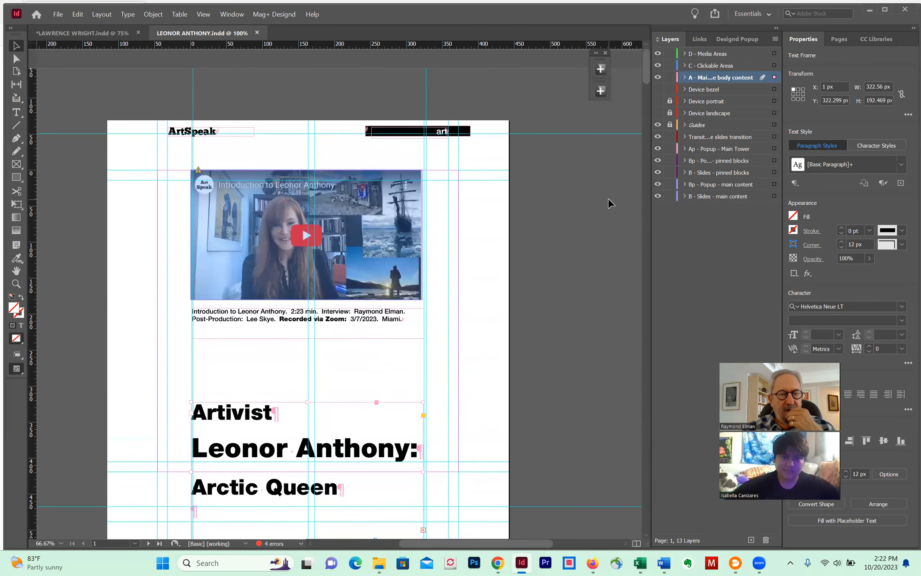